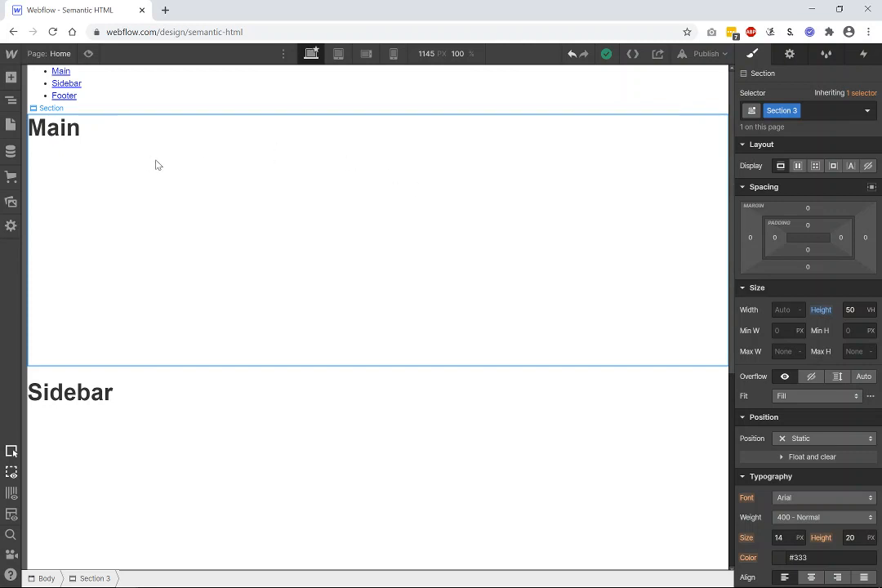
Step: Inspect the headings of the Main, Sidebar and Footer sections one after another
left_click(56, 123)
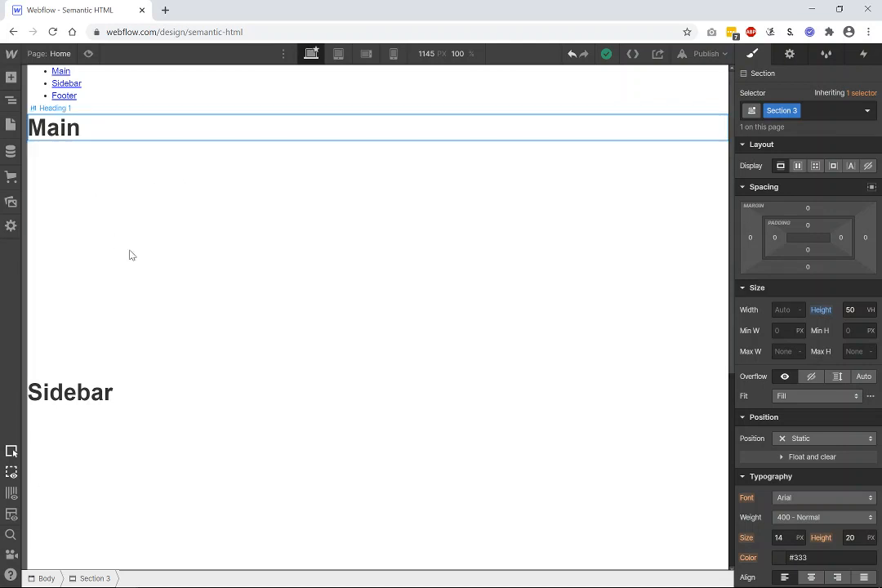
left_click(86, 401)
scroll(91, 425, "down", 2)
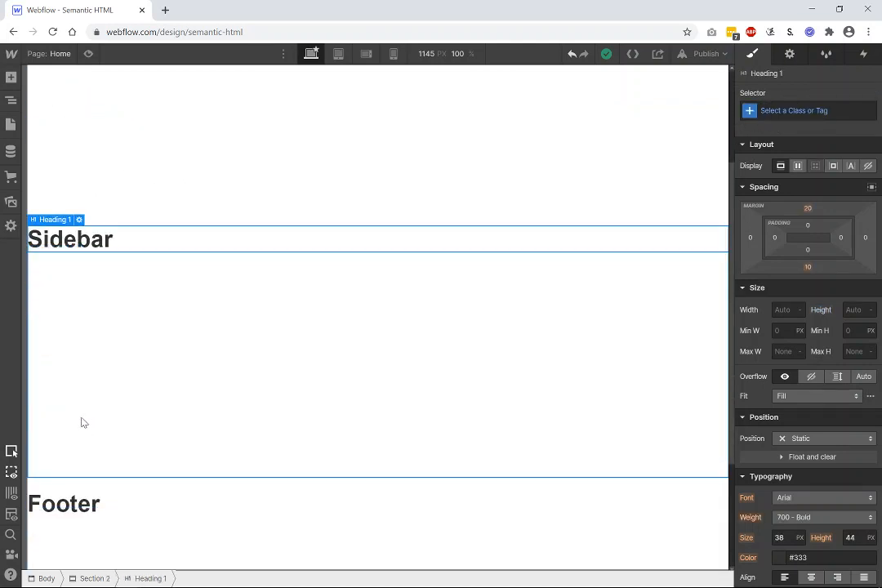
left_click(72, 504)
scroll(75, 329, "up", 3)
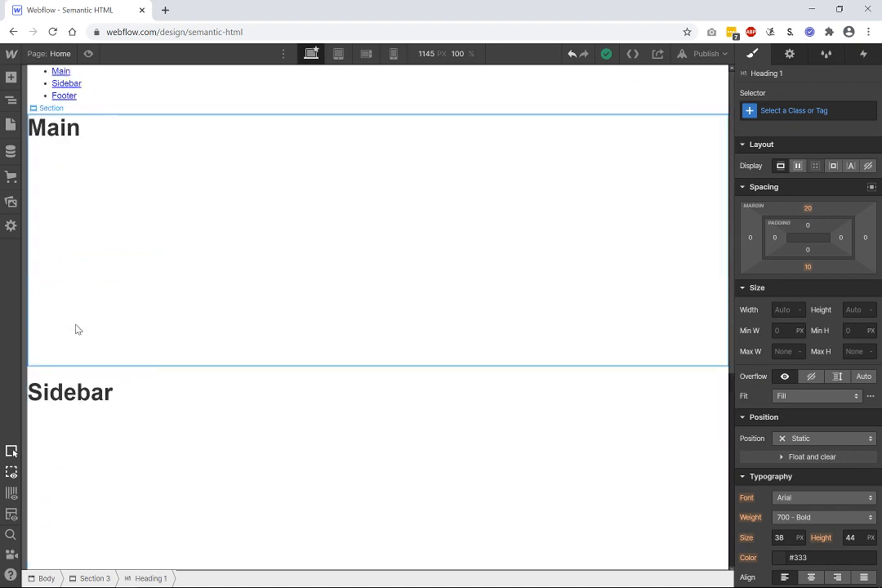
Step: Copy the Main section's heading into the first section, placing it above the navigation list
left_click(79, 134)
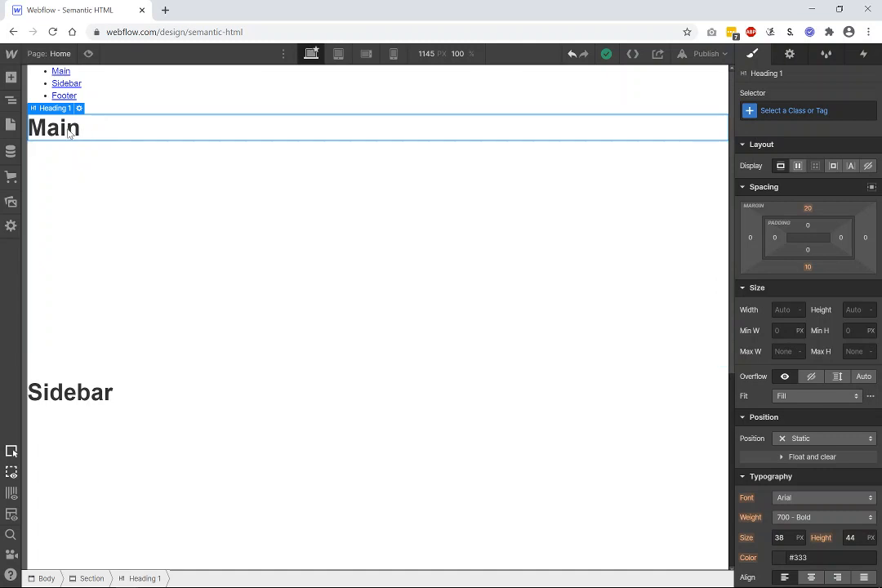
left_click(11, 100)
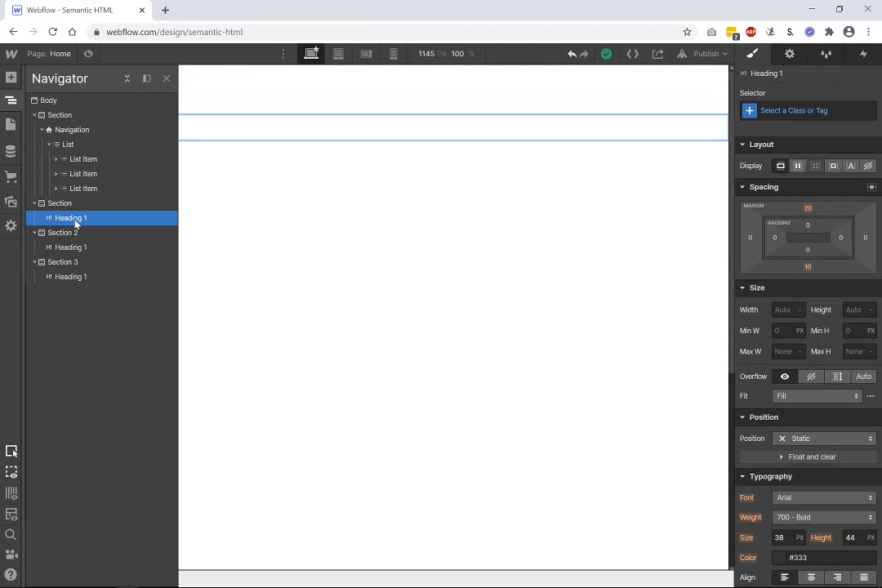
left_click(62, 119)
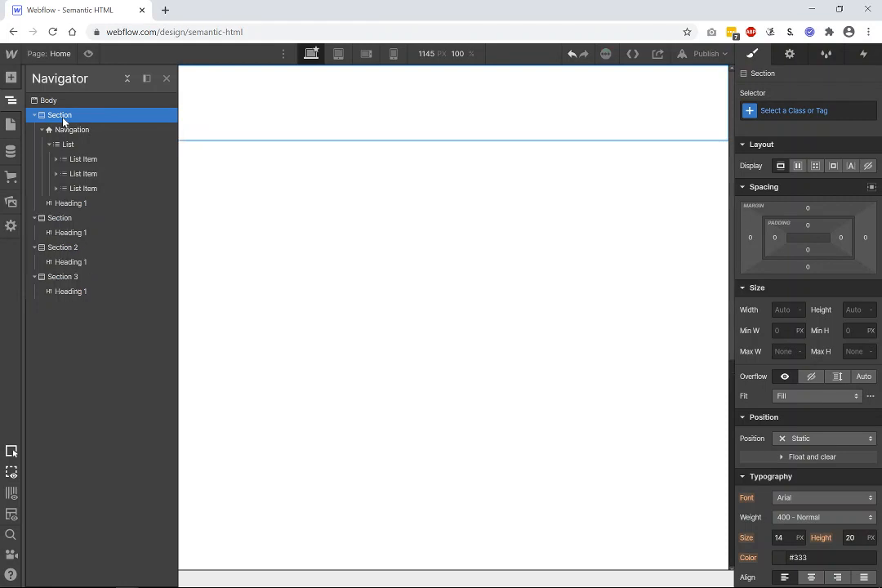
left_click_drag(71, 218, 62, 131)
left_click(380, 331)
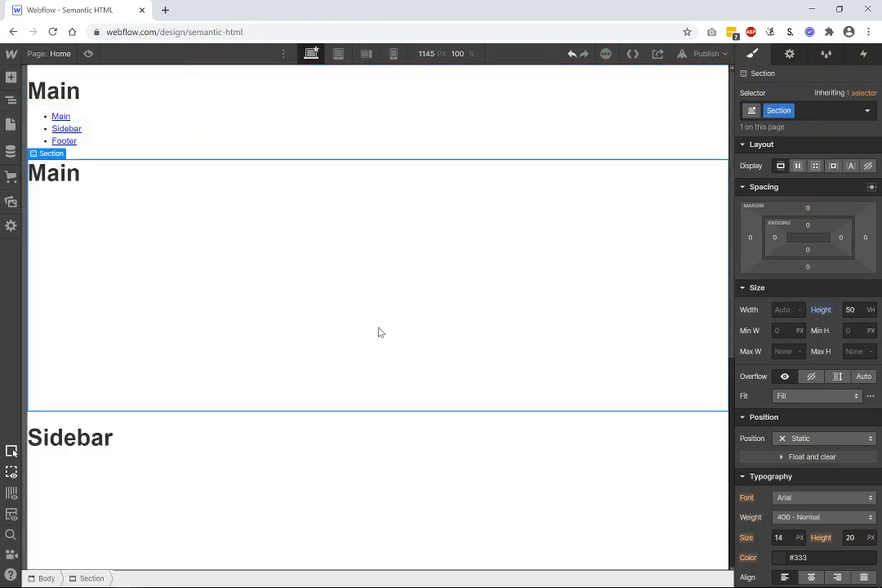
Step: Change the text of the heading above the navigation list to "Logo"
left_click(66, 91)
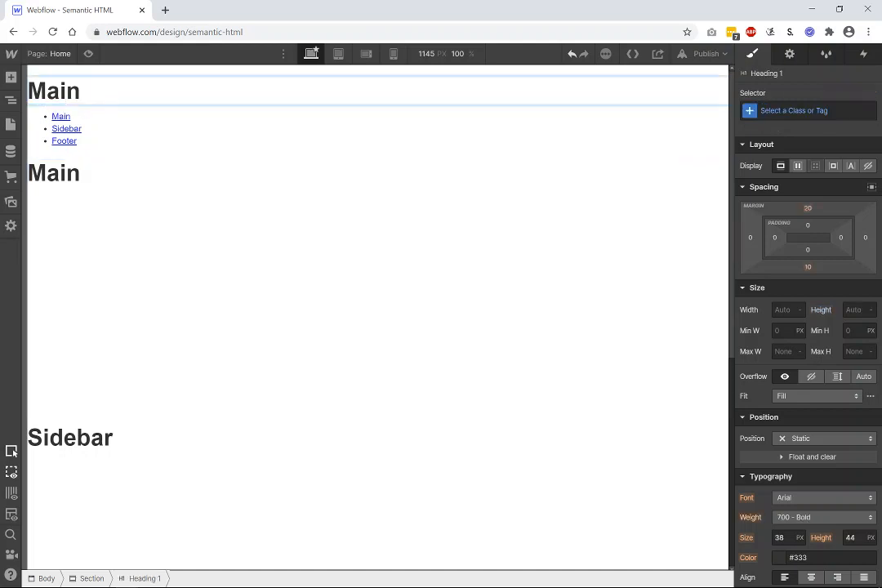
double_click(66, 91)
type("Site T")
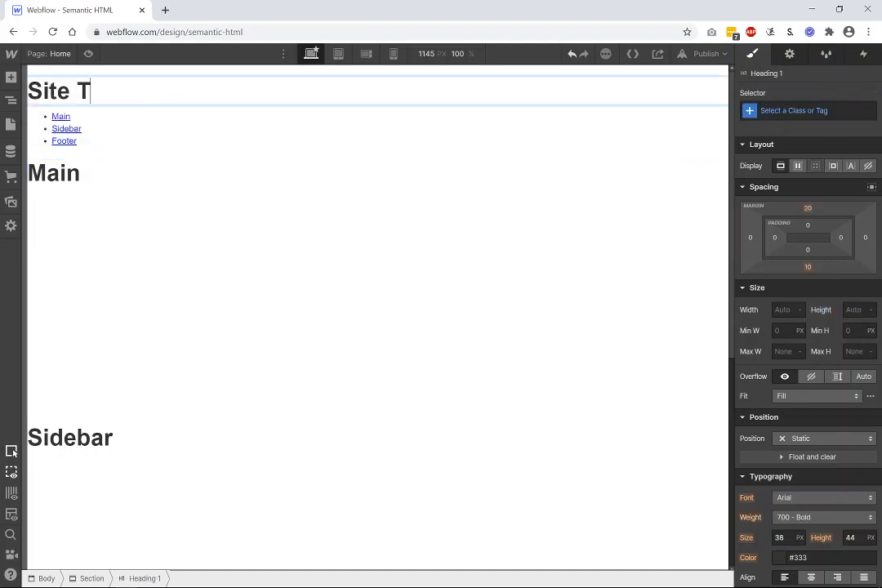
key("BackSpace")
type("Name")
key("BackSpace")
key("BackSpace")
key("BackSpace")
key("BackSpace")
key("BackSpace")
key("BackSpace")
key("BackSpace")
key("BackSpace")
key("BackSpace")
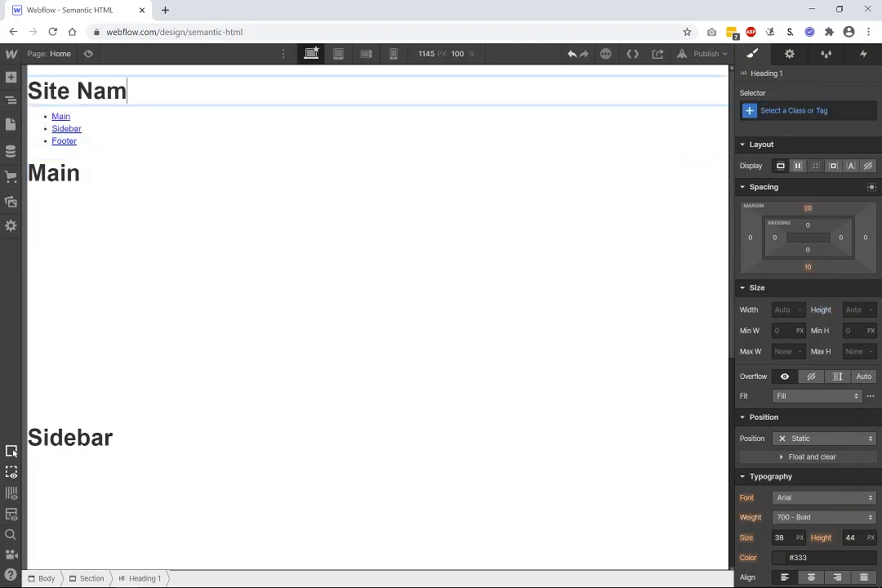
type("Logo")
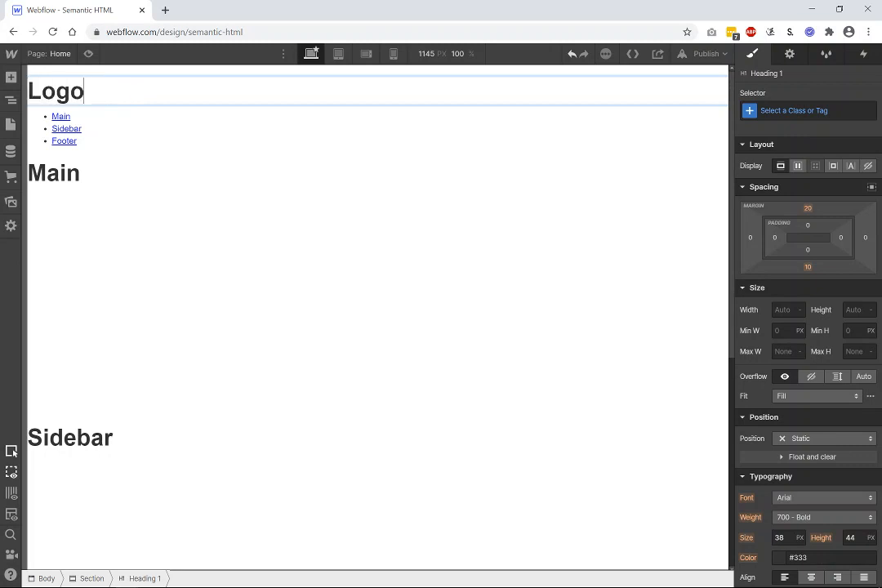
left_click(127, 214)
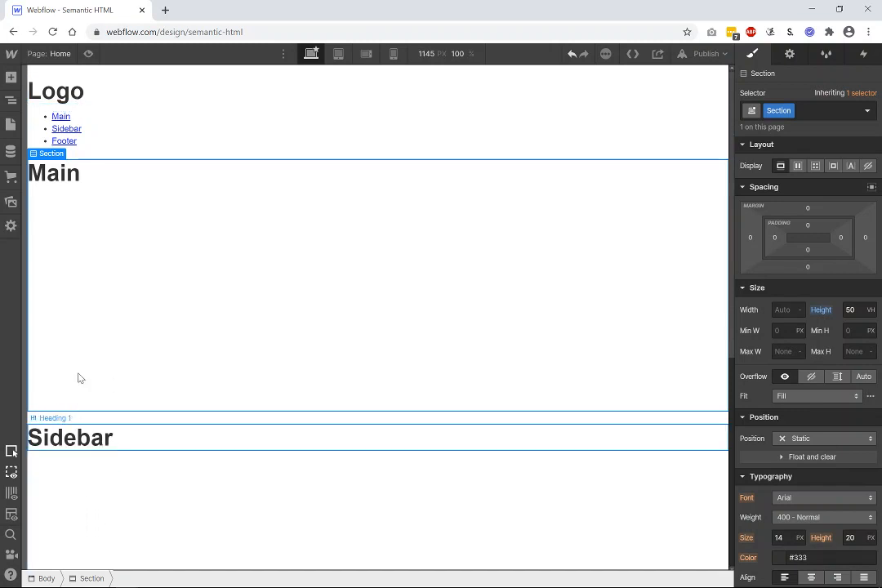
Step: Preview alternative fonts for the Logo heading without applying one
left_click(85, 96)
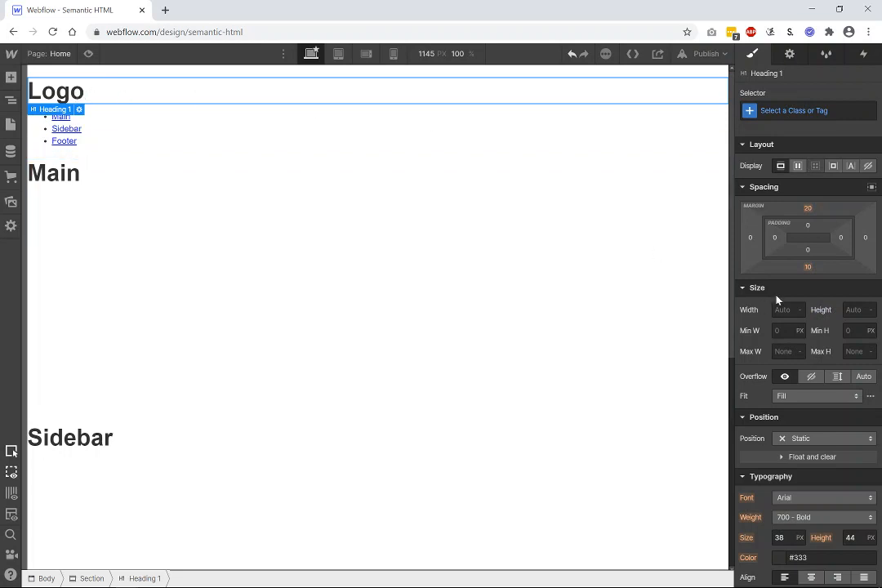
scroll(810, 473, "down", 3)
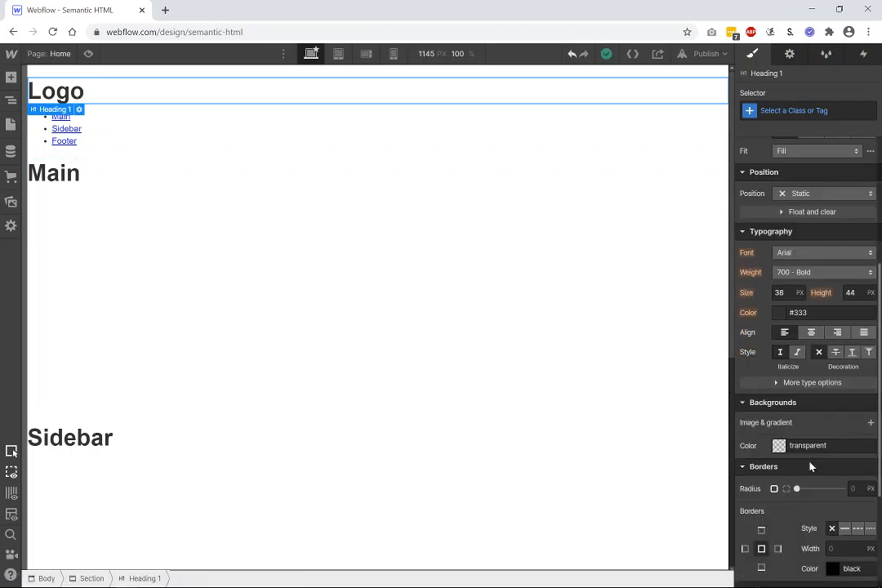
left_click(813, 255)
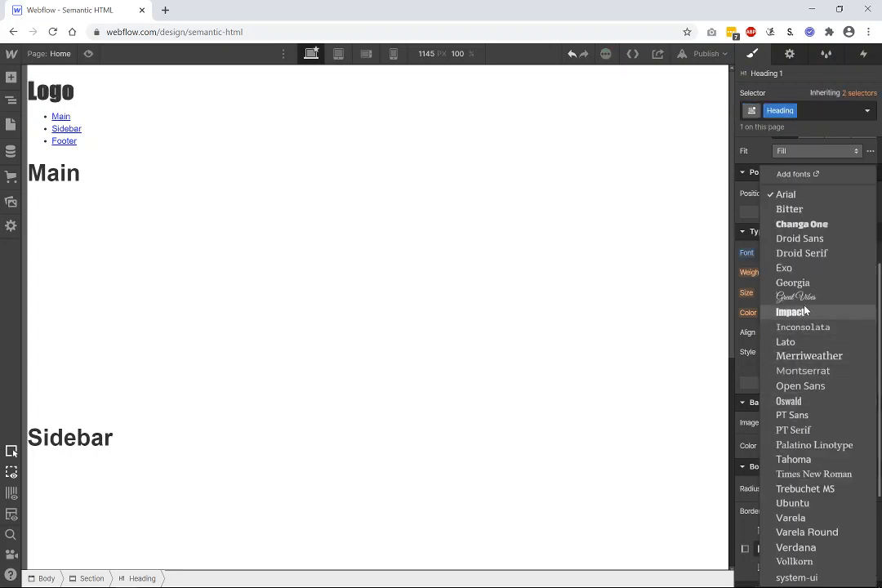
left_click(220, 325)
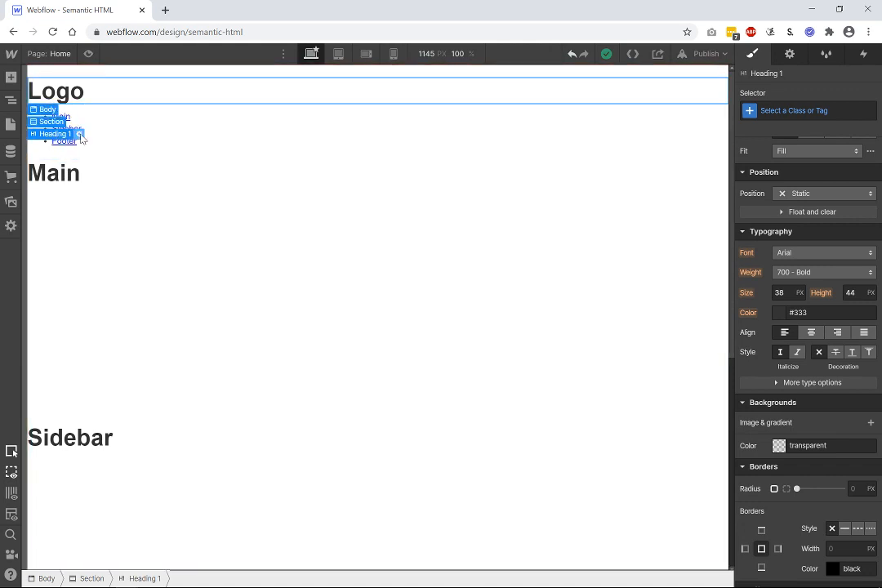
Step: Set the Logo heading's ID to h1 in its element settings
left_click(76, 132)
left_click(126, 164)
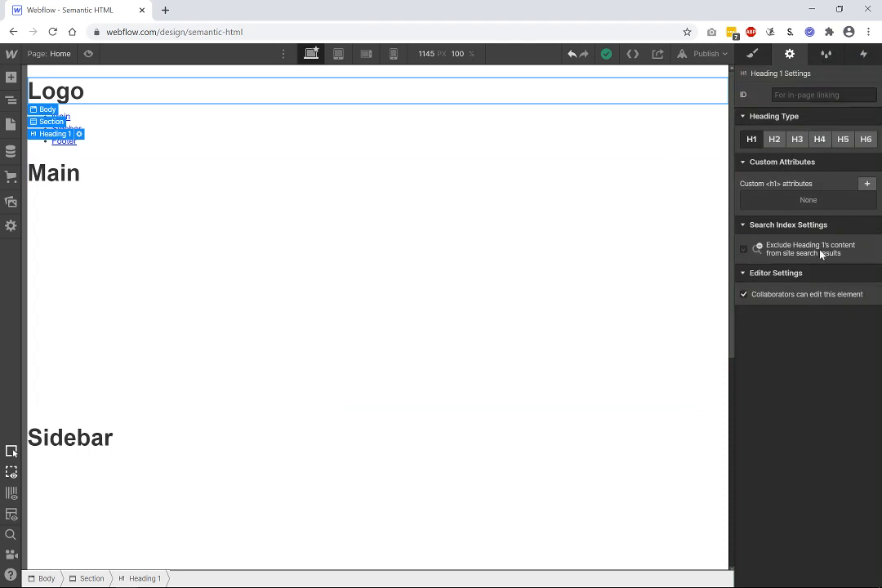
left_click(867, 183)
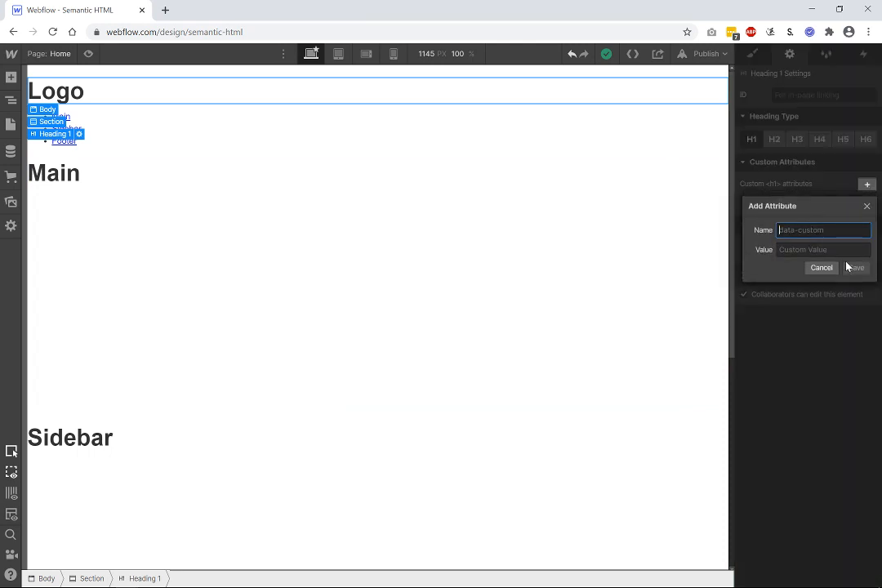
left_click(868, 208)
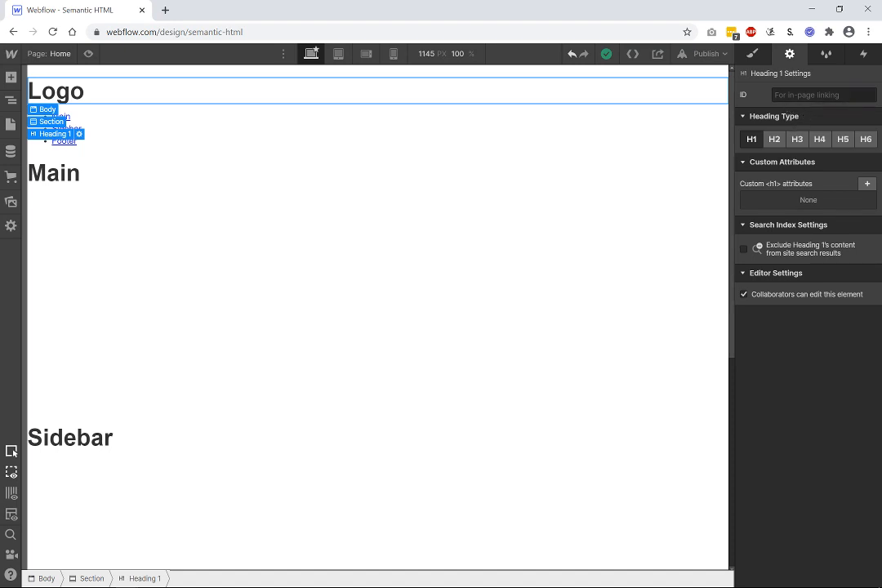
left_click(823, 95)
type("h1")
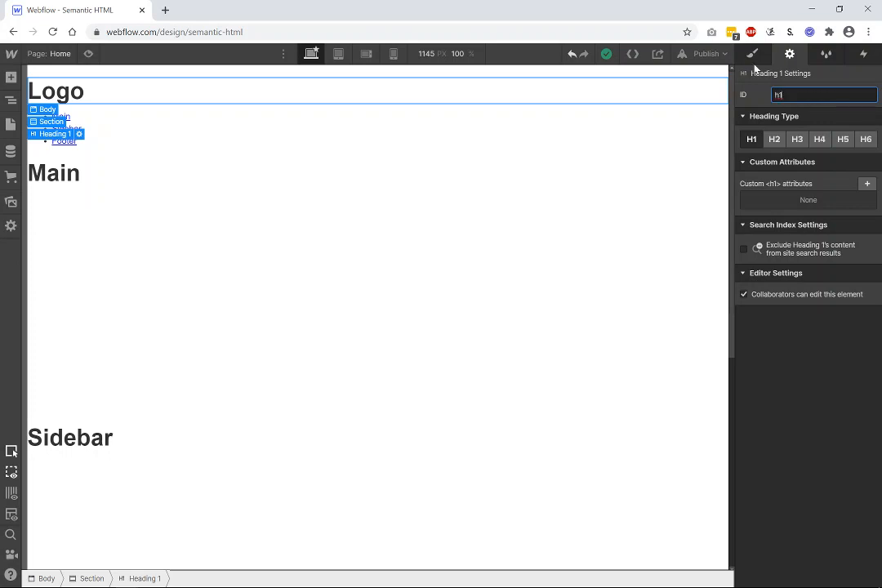
key("Return")
Step: Return to the Logo heading's styles and preview other fonts in its typography settings
key("s")
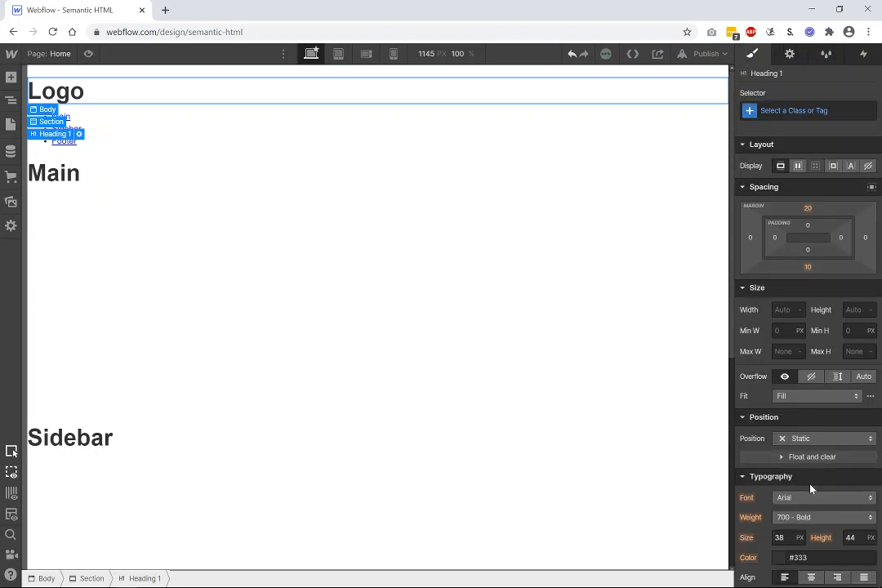
scroll(811, 488, "down", 2)
left_click(813, 376)
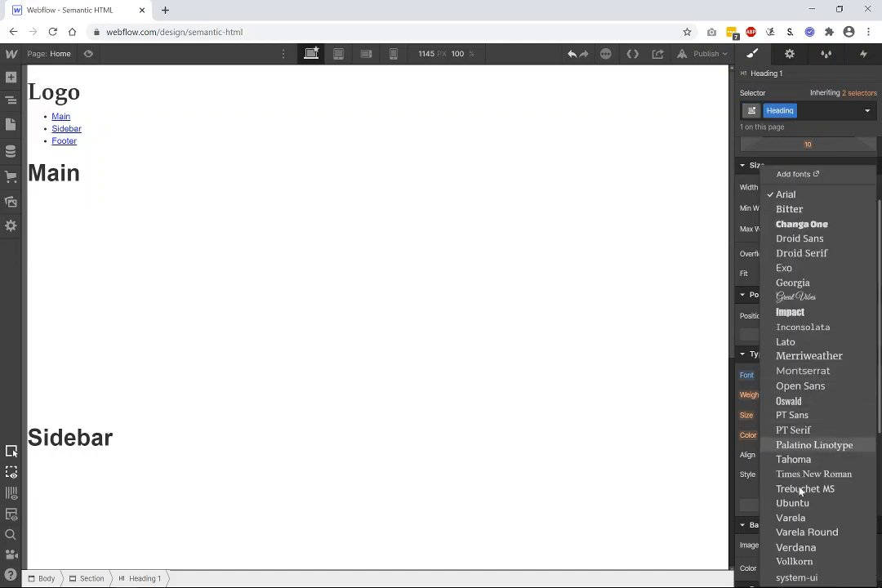
left_click(652, 366)
scroll(784, 74, "up", 1)
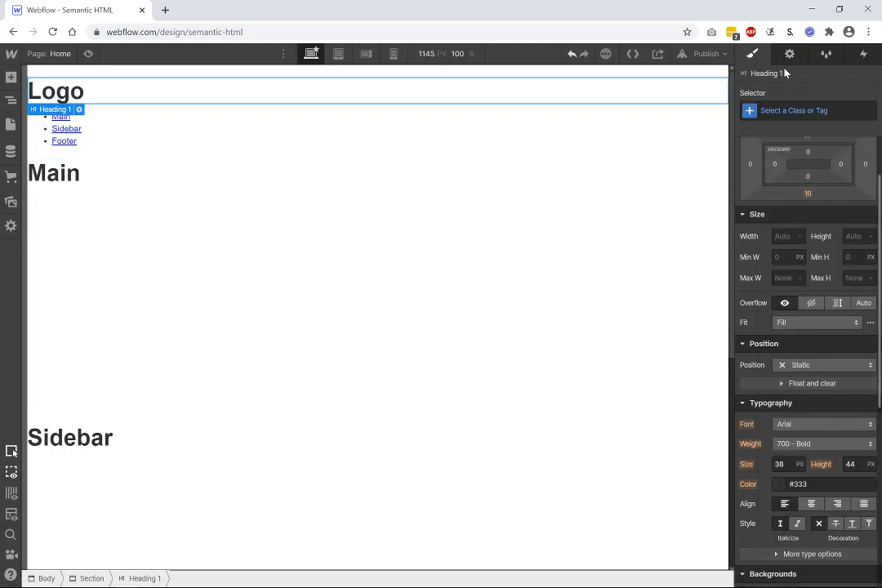
scroll(781, 77, "up", 1)
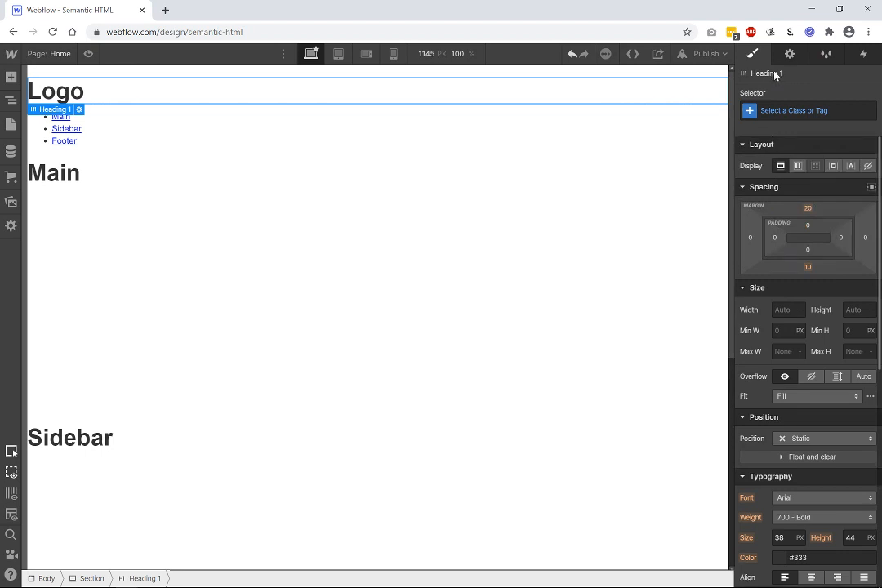
Step: Clear the Logo heading's ID and return to its styles
key("d")
double_click(769, 96)
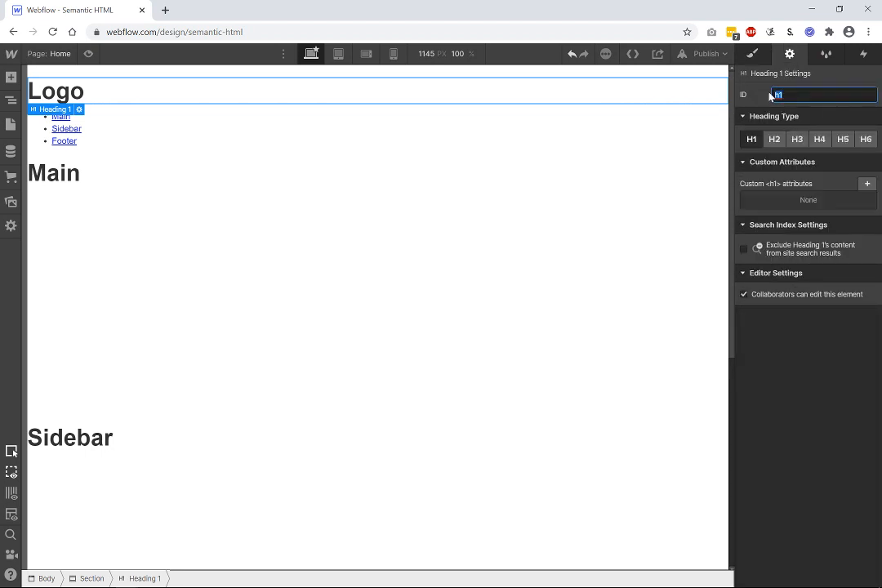
key("BackSpace")
left_click(758, 145)
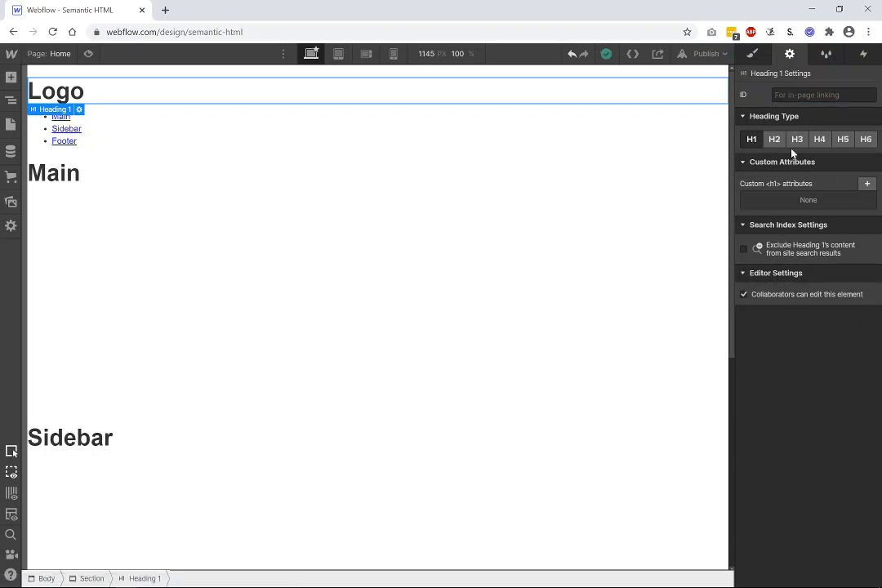
left_click(753, 53)
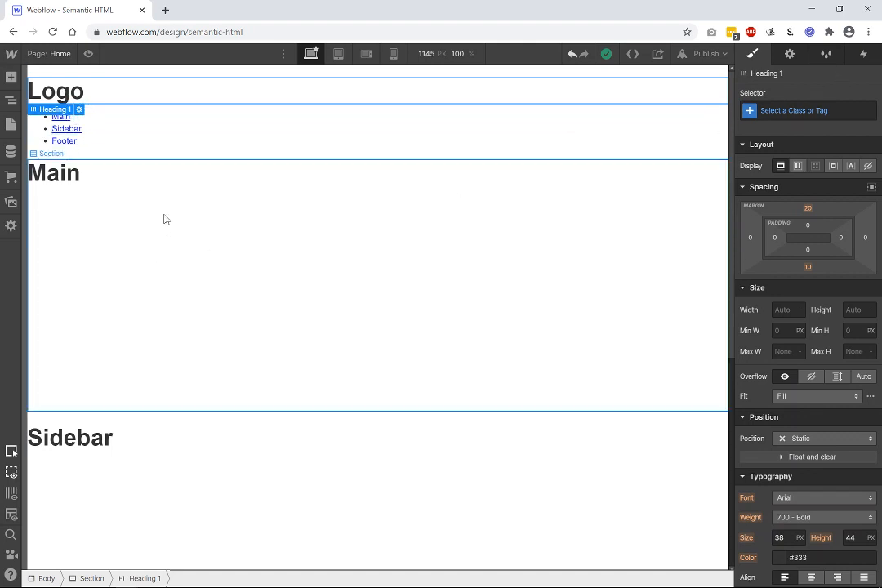
Step: Try adjusting the Sidebar heading's right padding and remove the Heading class from it
left_click(72, 182)
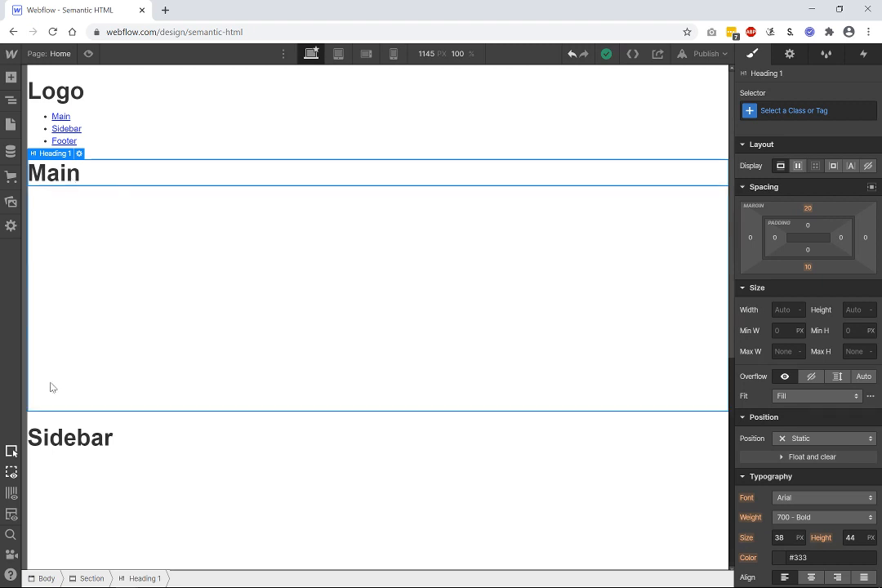
left_click(54, 439)
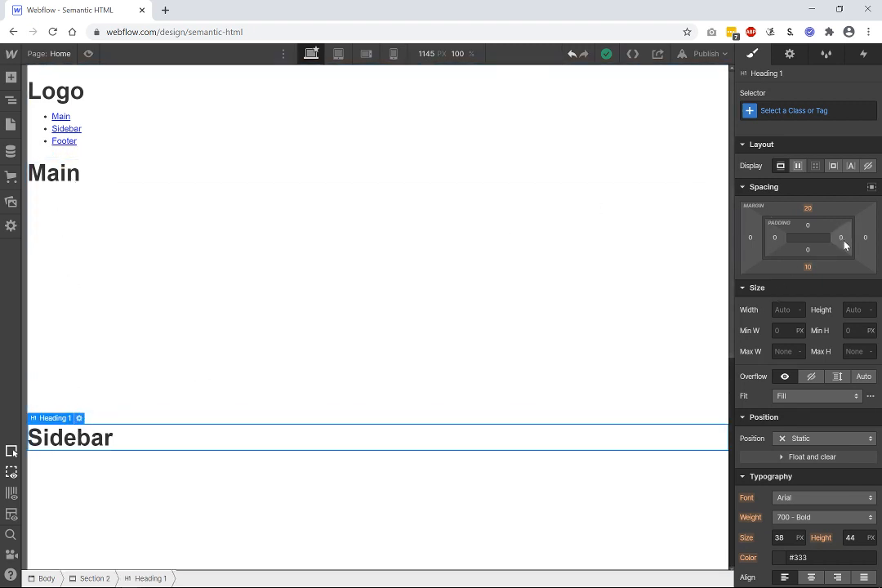
mouse_move(829, 240)
left_mouse_down()
mouse_move(712, 245)
mouse_move(829, 243)
left_mouse_up()
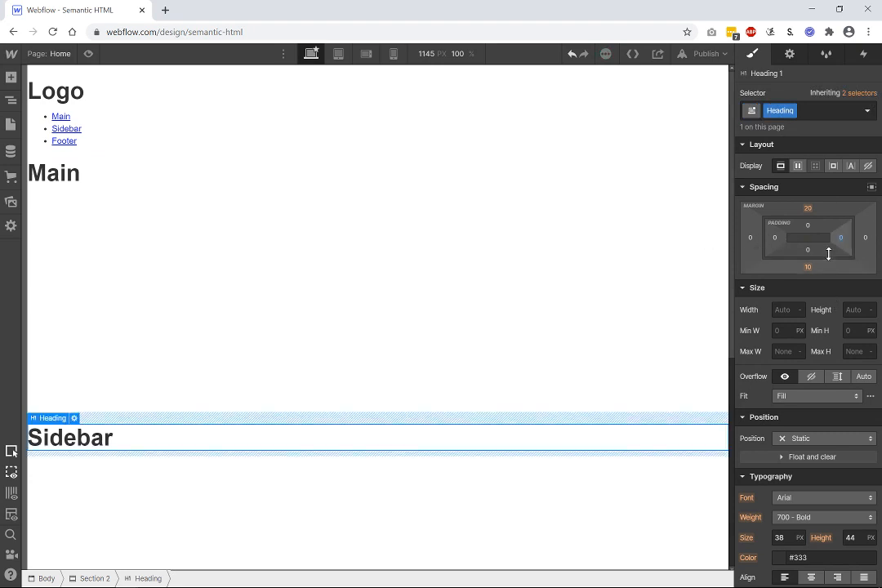
left_click(793, 115)
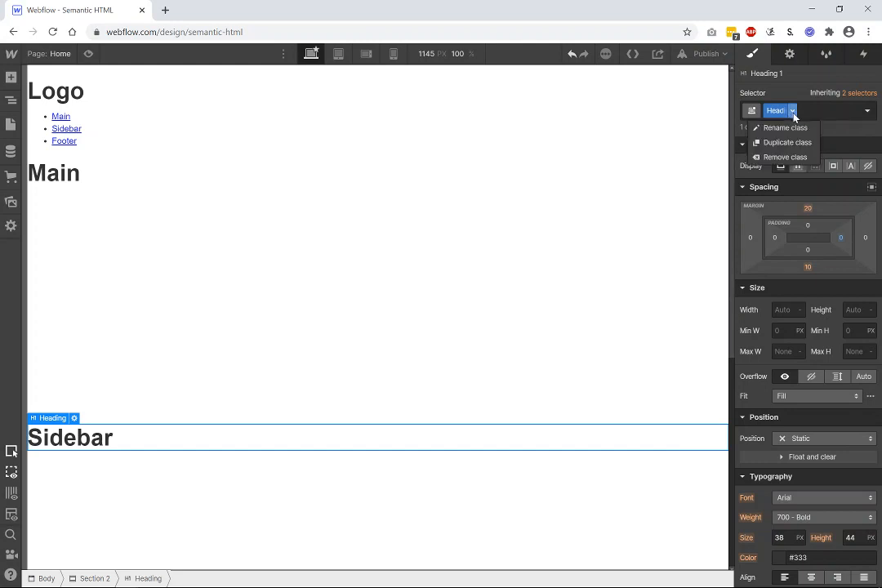
left_click(788, 158)
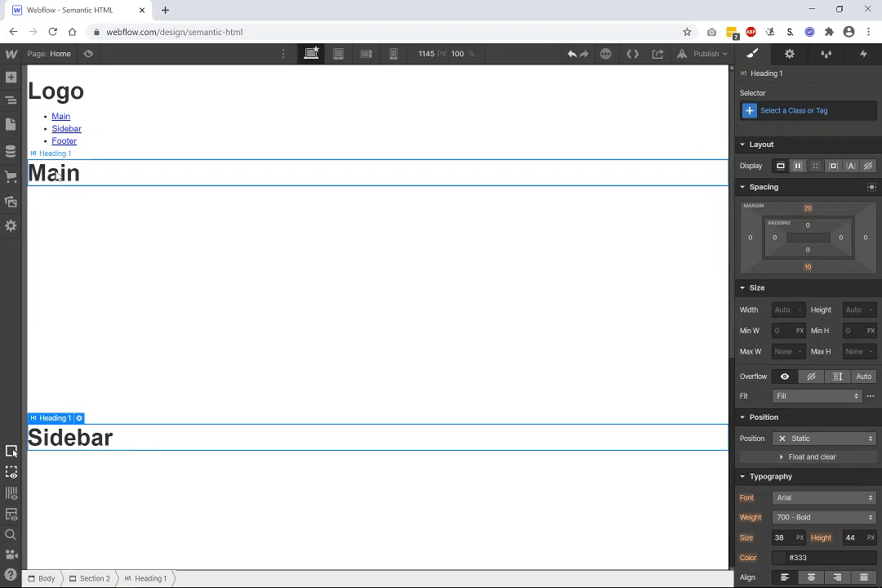
Step: Review the class and HTML tag choices available for the Logo heading
left_click(108, 173)
left_click(71, 99)
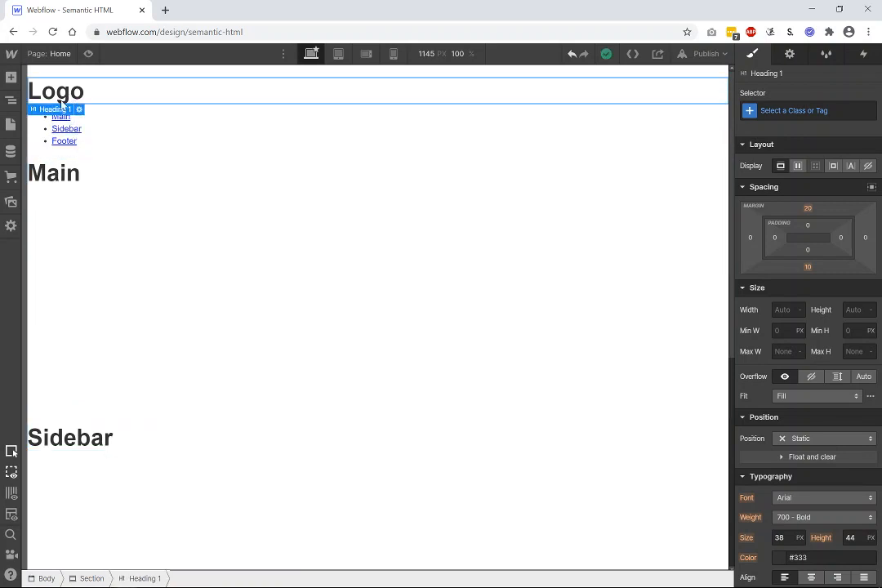
left_click(756, 116)
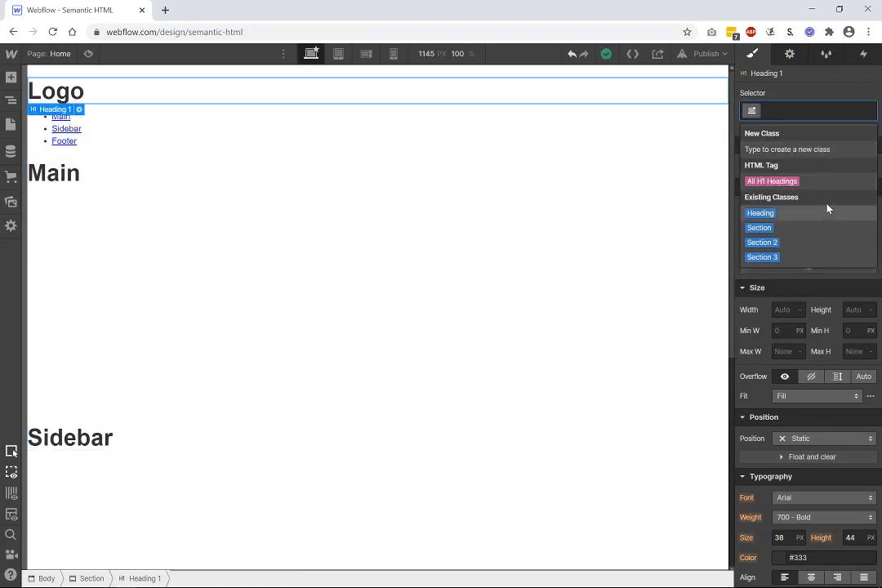
key("Escape")
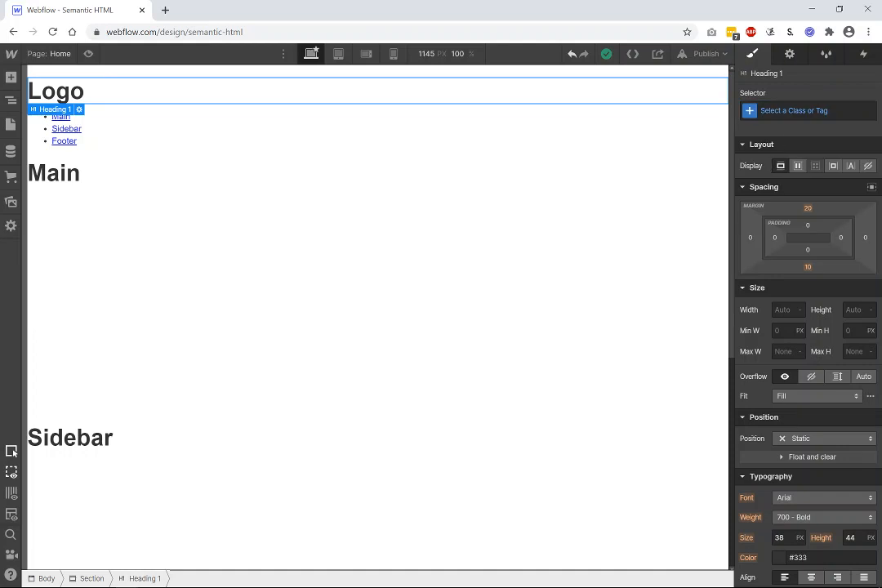
Step: Target all H1 headings from the Logo heading's selector, set their bottom padding to 69 px, and preview the Georgia font
left_click(751, 115)
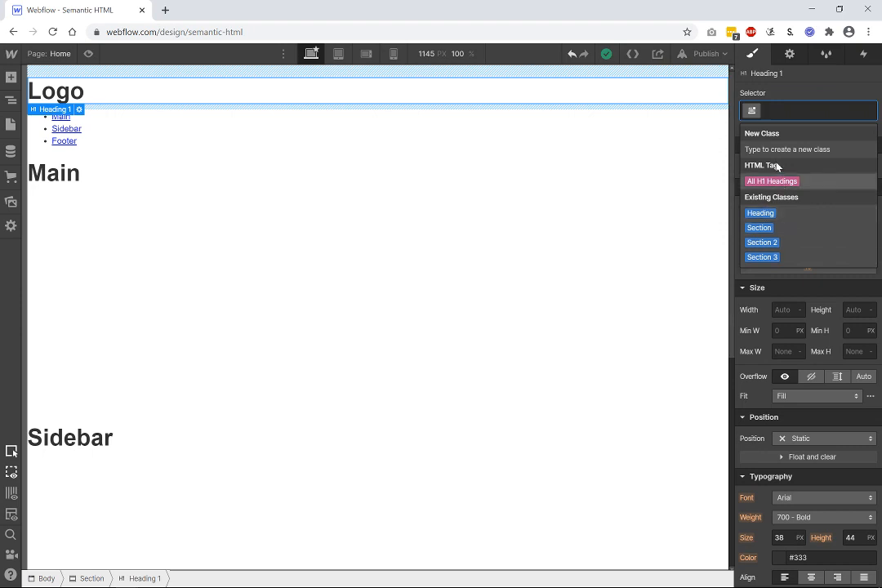
left_click(774, 184)
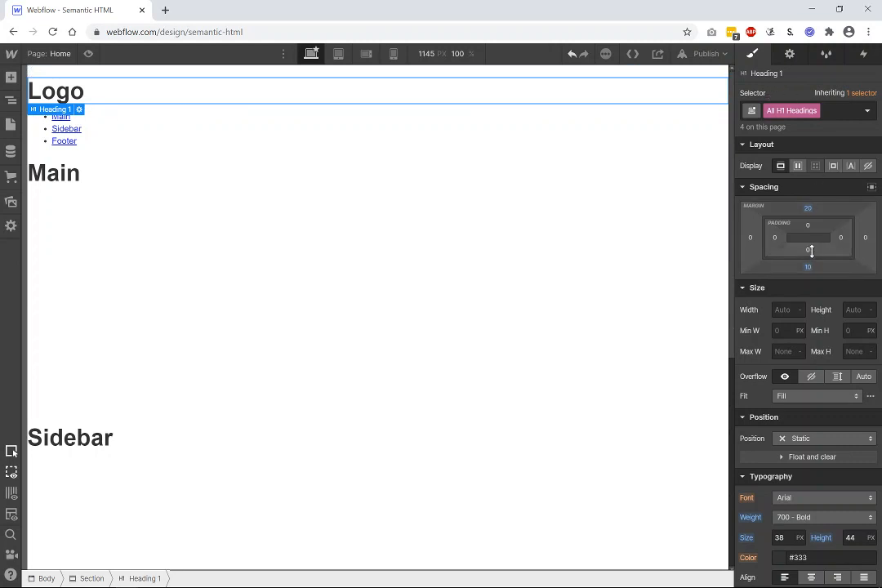
left_click_drag(809, 250, 807, 212)
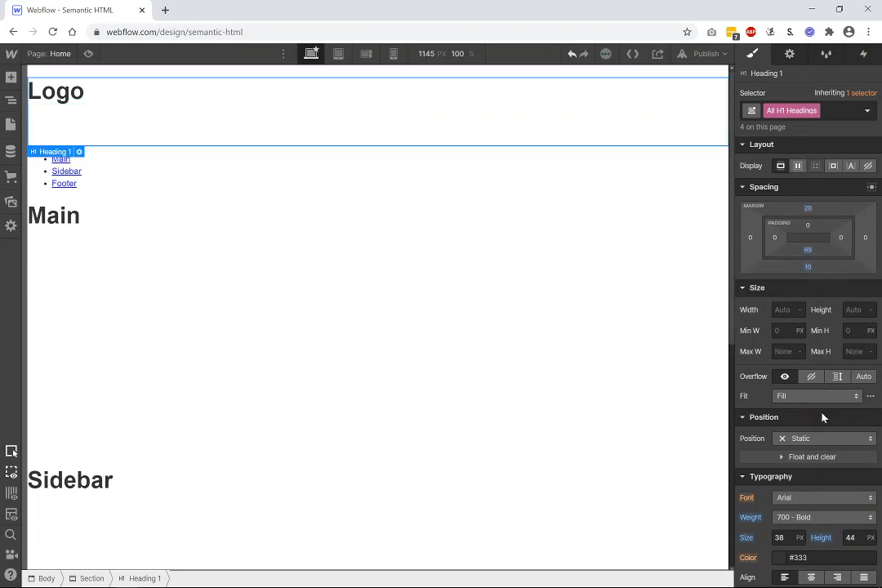
left_click(819, 500)
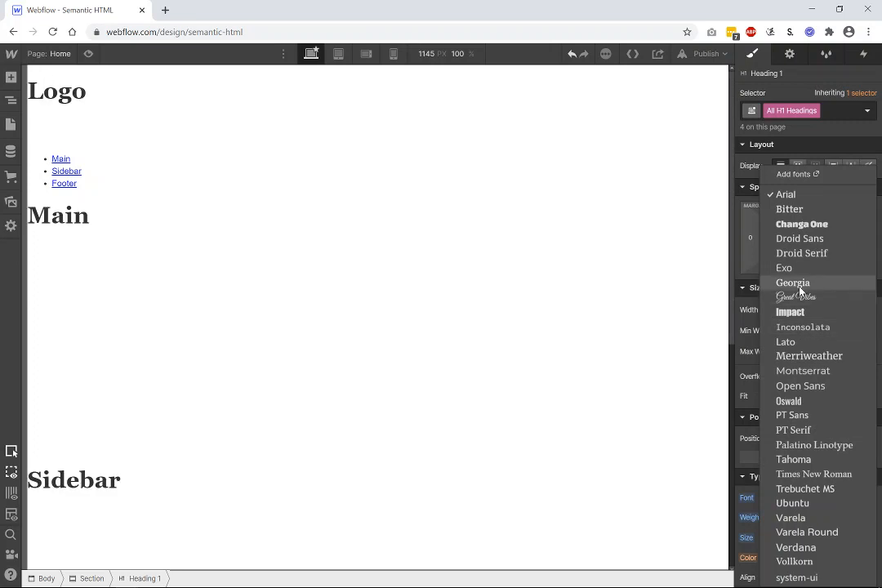
left_click(808, 132)
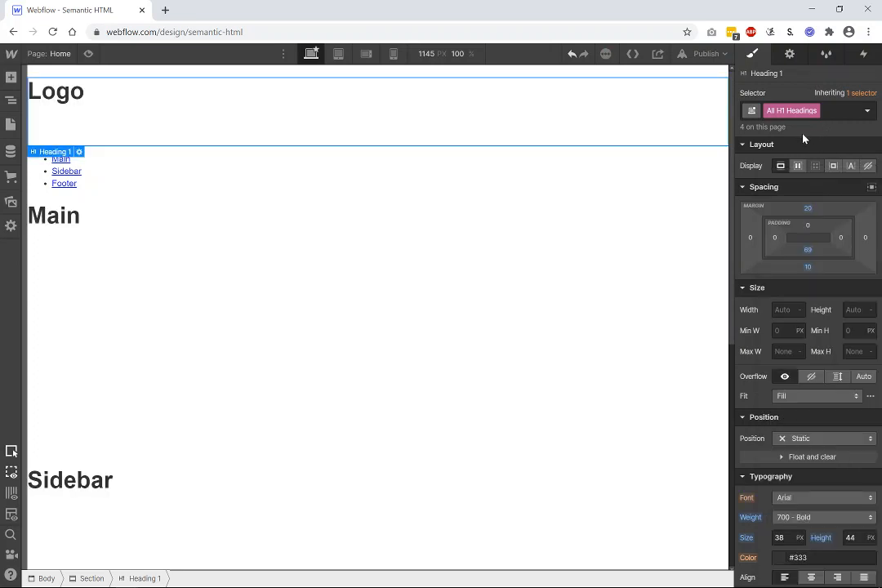
Step: Check the selector choices for the All H1 Headings tag and clear that tag from the Logo heading's selector
left_click(867, 112)
left_click(868, 112)
left_click(768, 114)
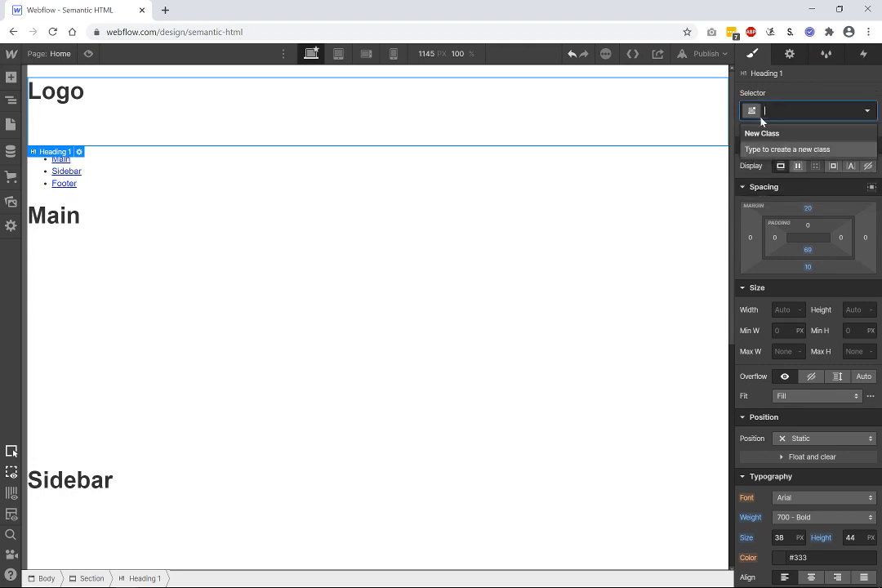
key("Escape")
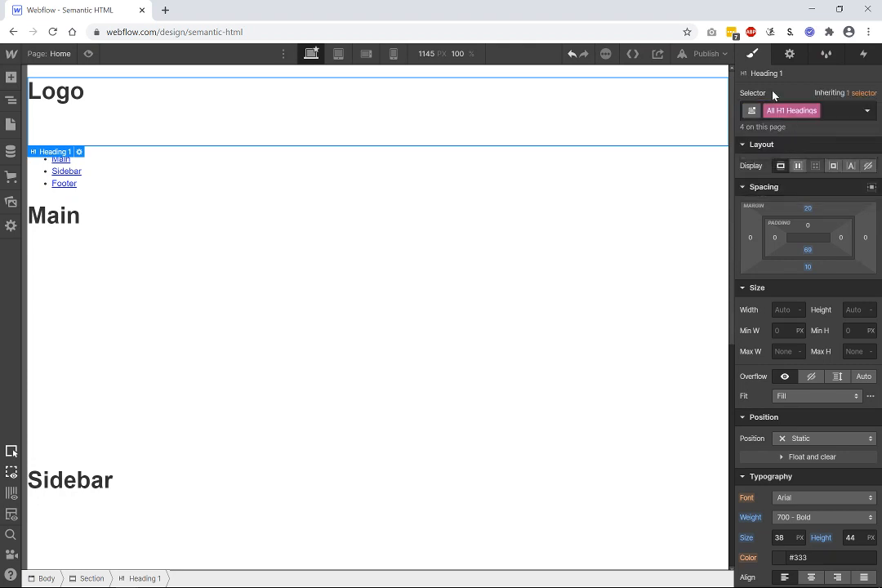
left_click(829, 114)
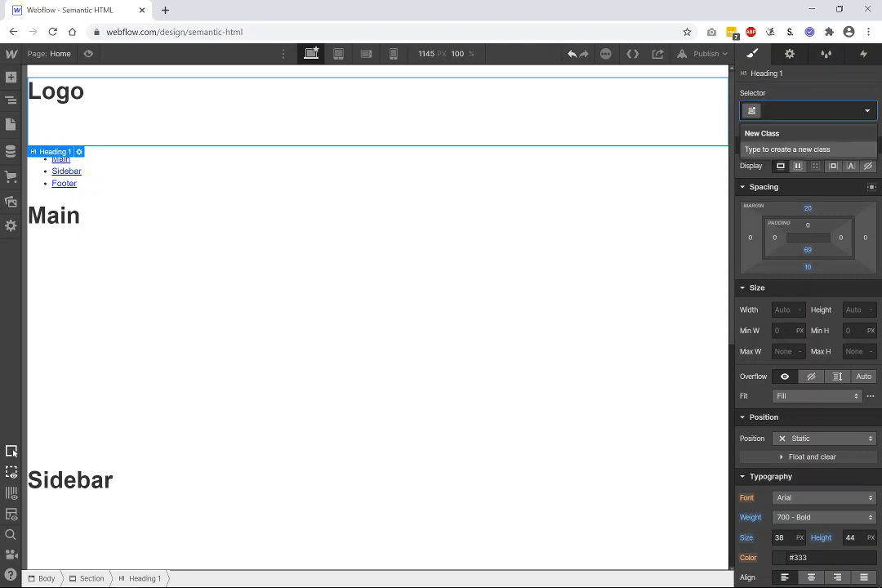
key("Escape")
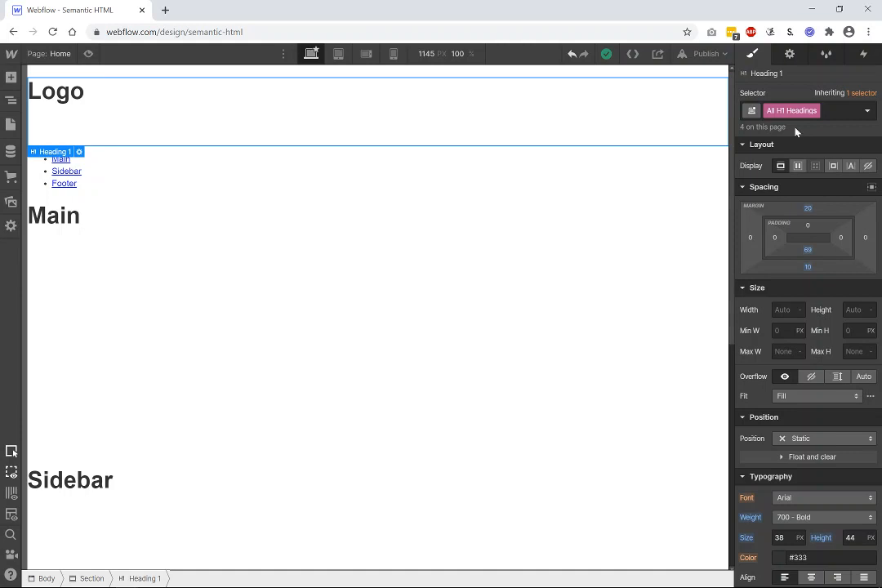
key("BackSpace")
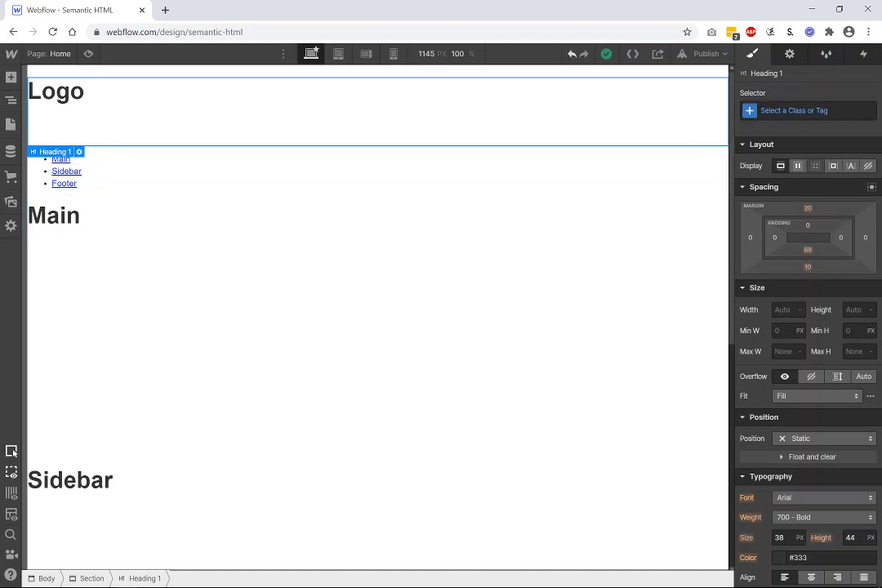
Step: Target the All H1 Headings tag from the Logo heading again and set its font size to 45 px
left_click(796, 111)
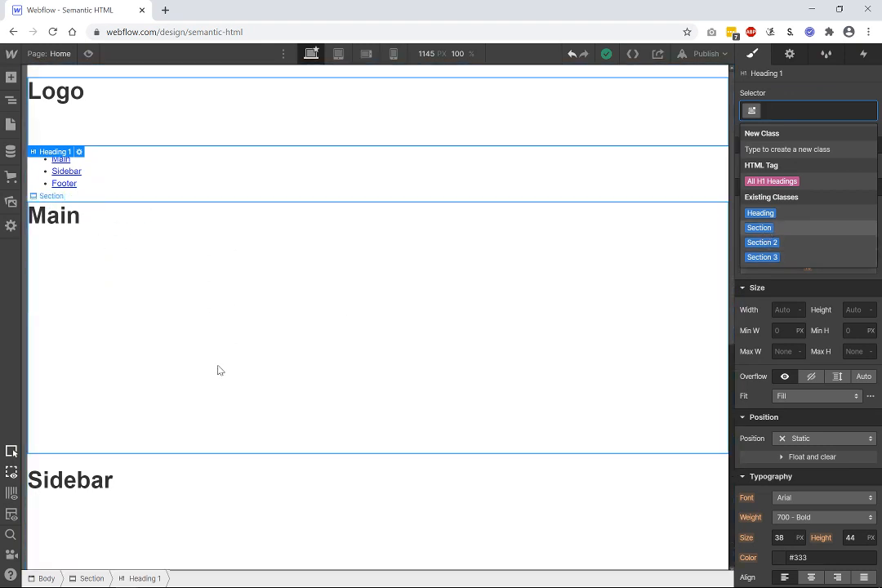
scroll(173, 494, "down", 4)
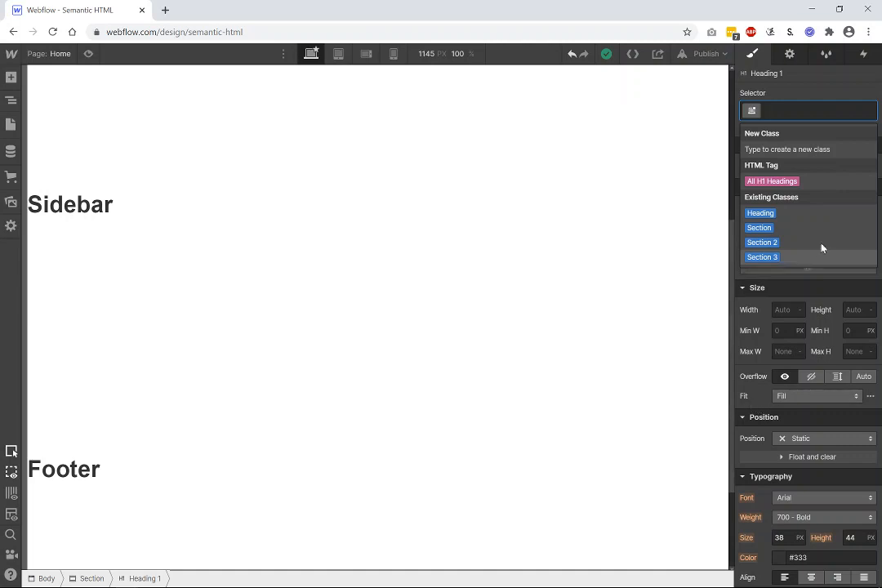
left_click(792, 182)
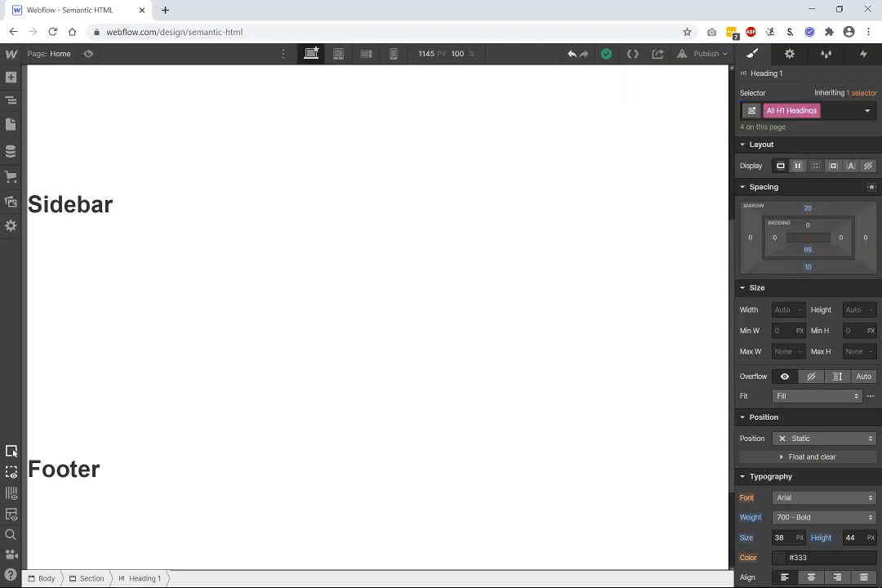
scroll(189, 283, "up", 3)
scroll(190, 283, "up", 1)
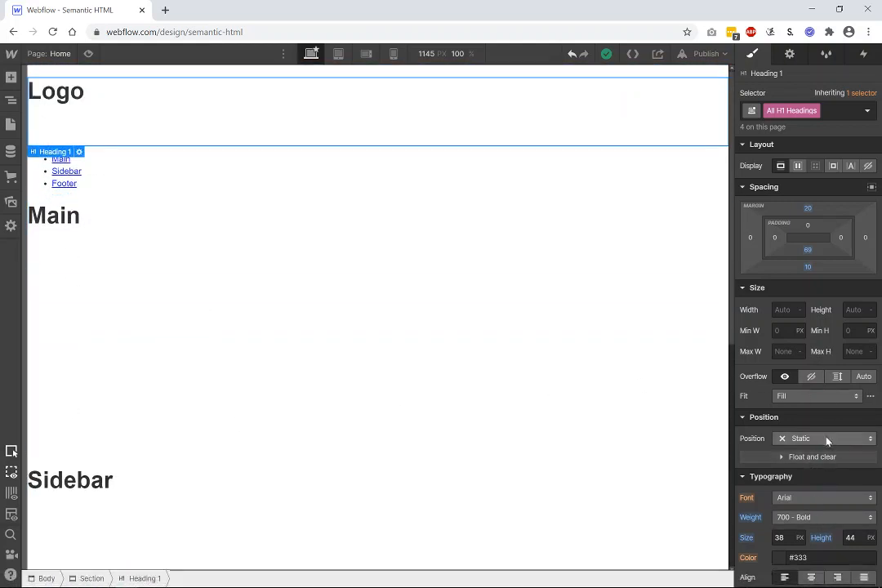
scroll(801, 533, "down", 2)
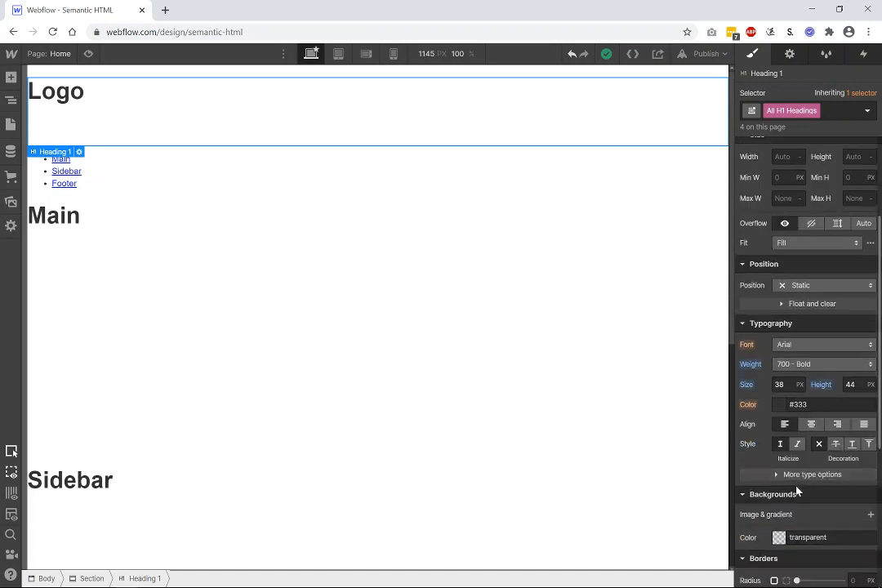
left_click(782, 384)
type("45")
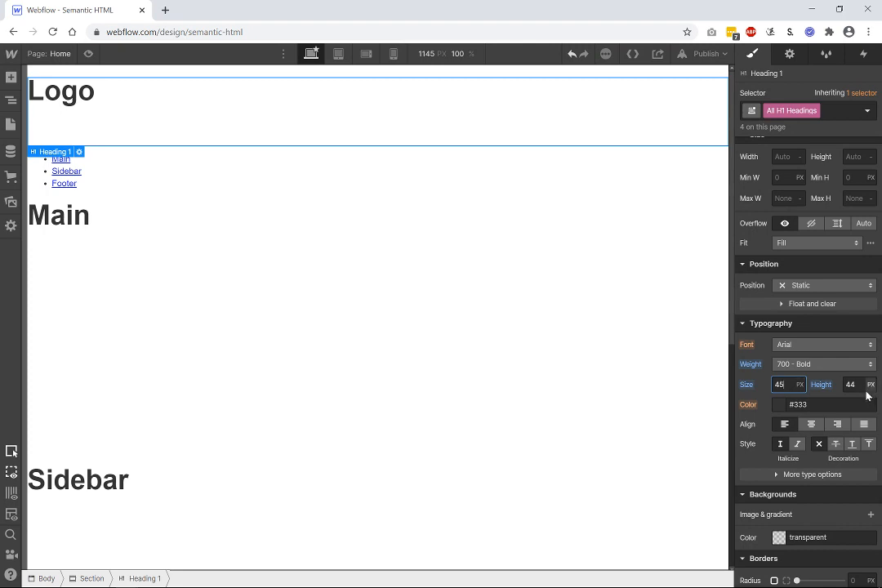
Step: Try a 54 px line height for all H1 headings, and set it to 1.5 without a unit instead
key("Tab")
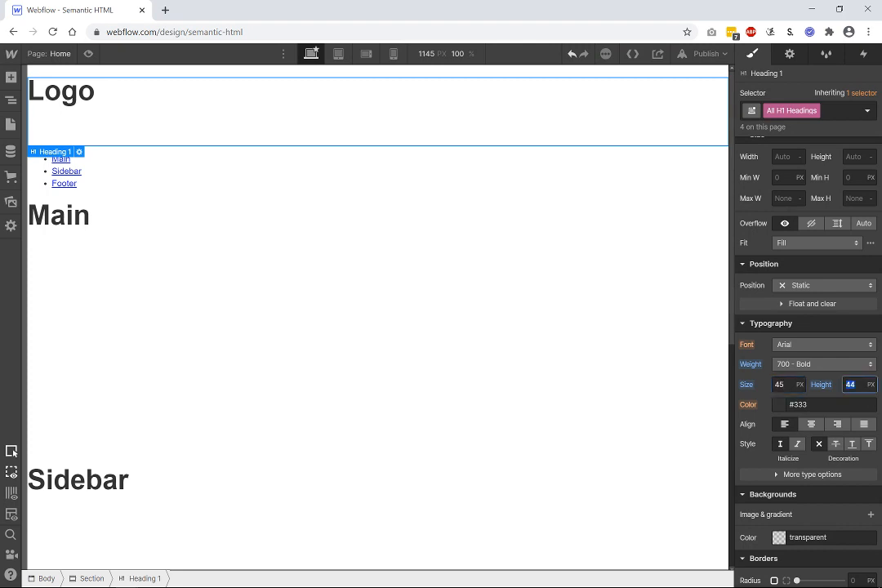
type("54")
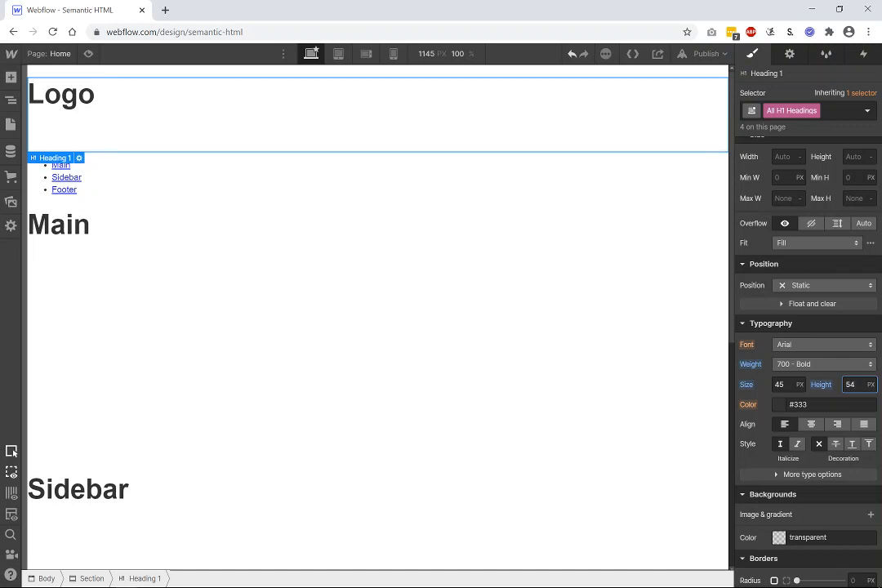
left_click(834, 386)
type("1.5")
left_click(871, 384)
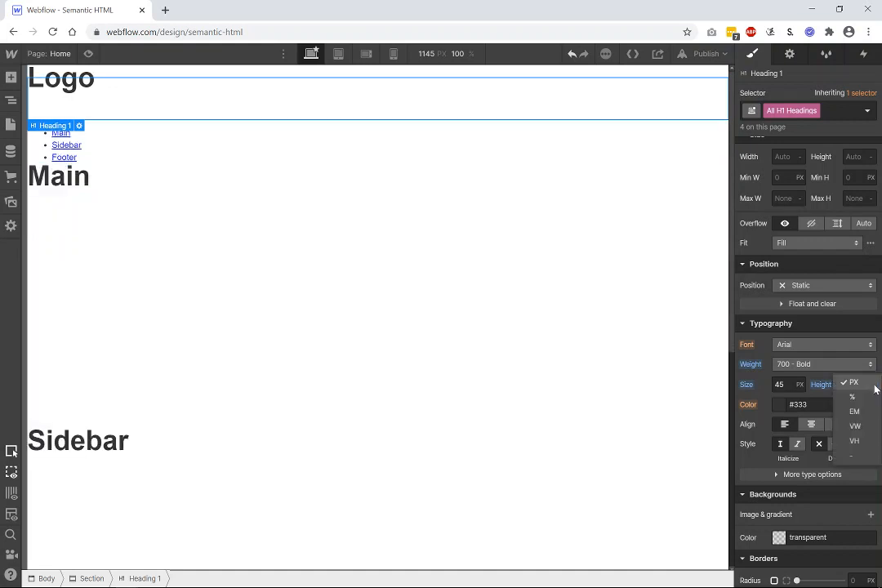
left_click(858, 456)
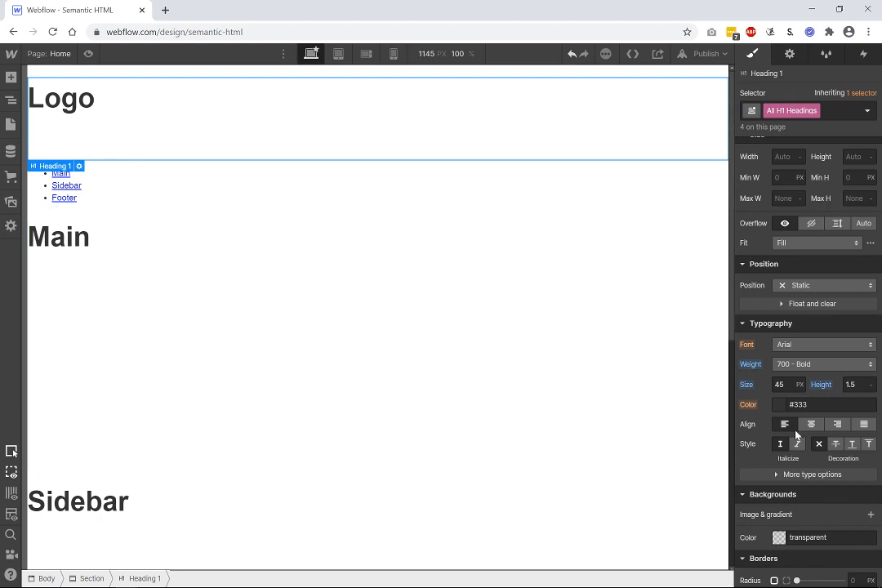
Step: Change the text color of all H1 headings to red and select the Main section
left_click(780, 405)
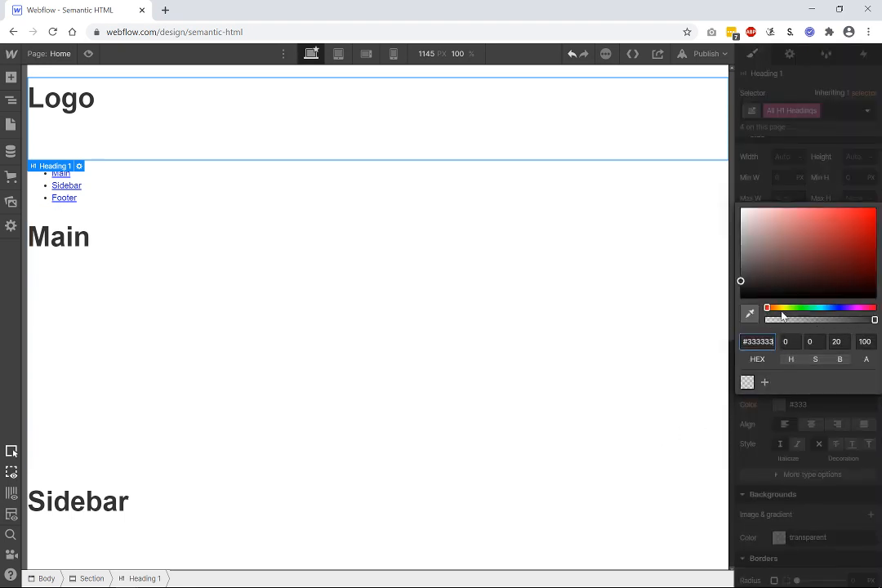
left_click(785, 278)
mouse_move(850, 259)
left_mouse_down()
mouse_move(878, 252)
mouse_move(877, 208)
left_mouse_up()
left_click(415, 388)
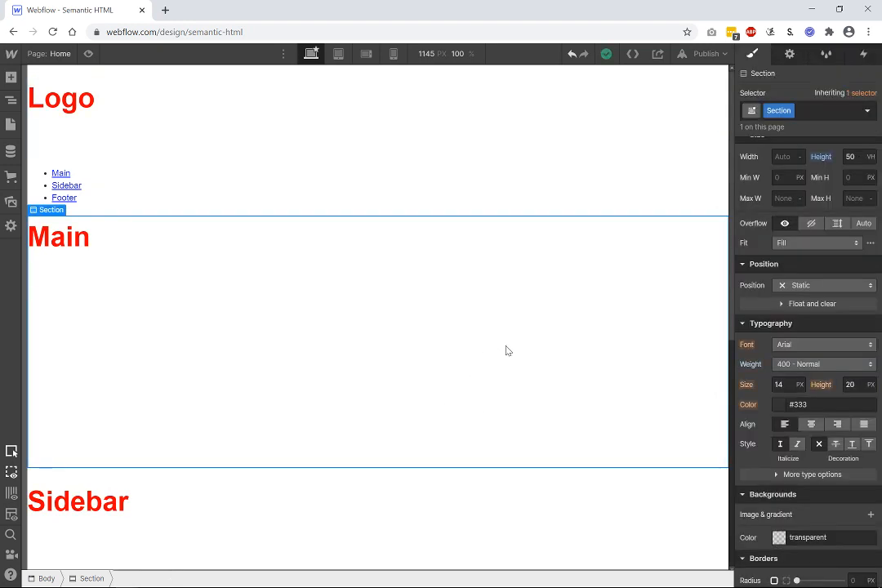
Step: Set the font weight of the Main section's Section class to 700 - Bold and check its combo class options
scroll(803, 270, "up", 1)
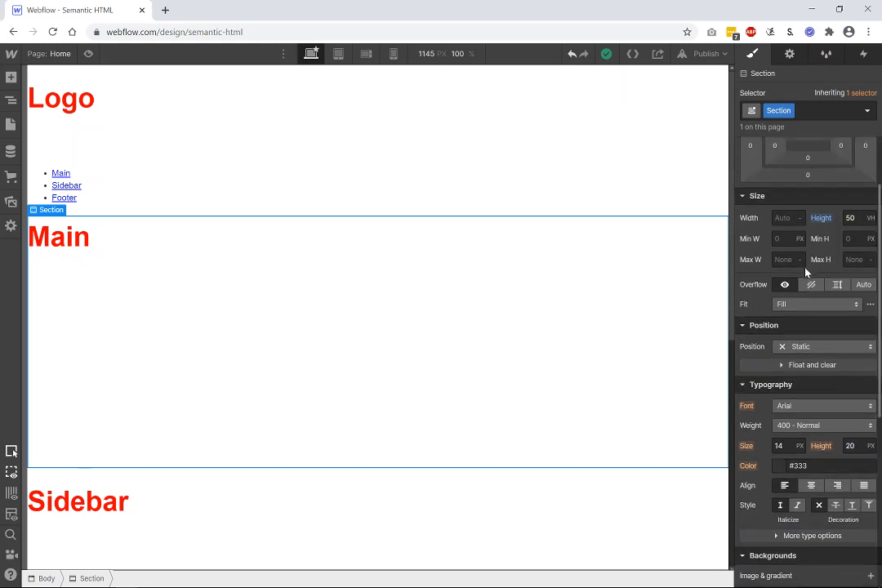
scroll(808, 289, "down", 3)
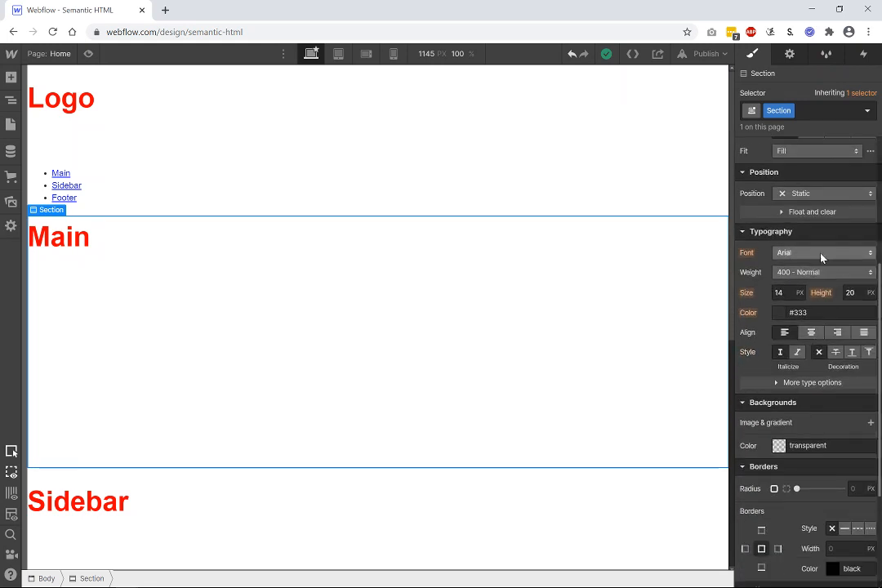
left_click(816, 272)
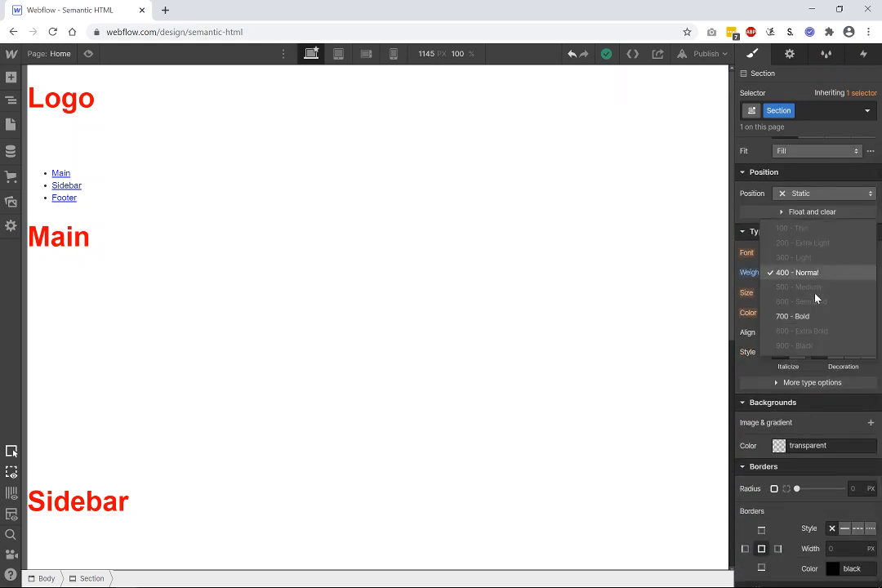
left_click(811, 316)
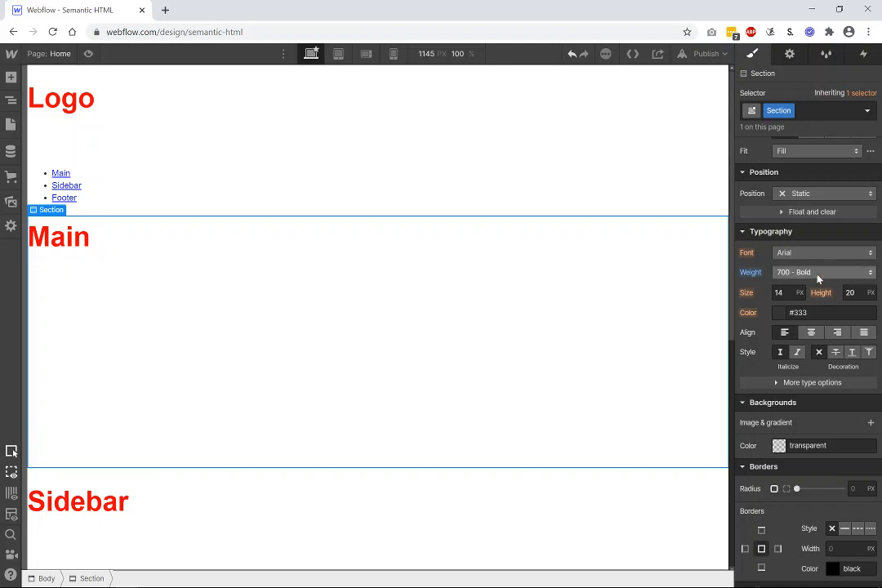
left_click(798, 116)
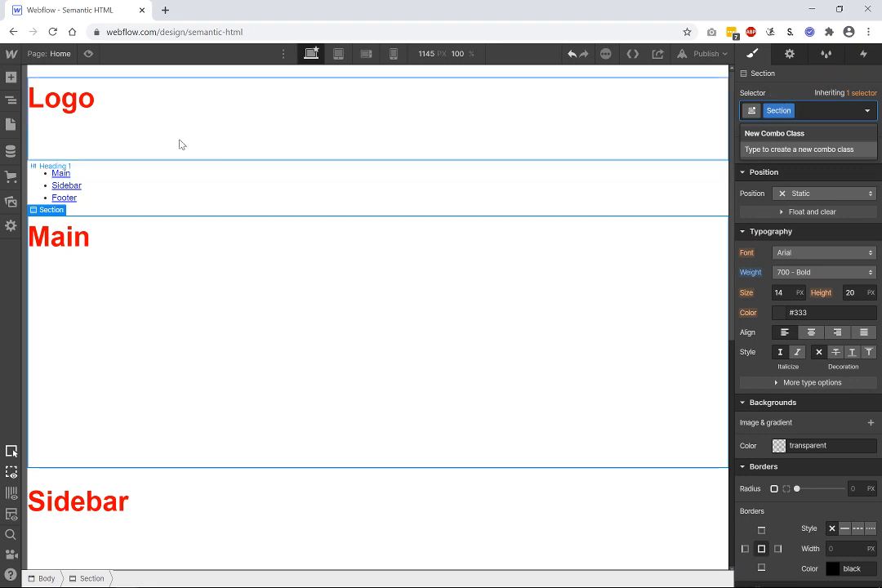
key("Escape")
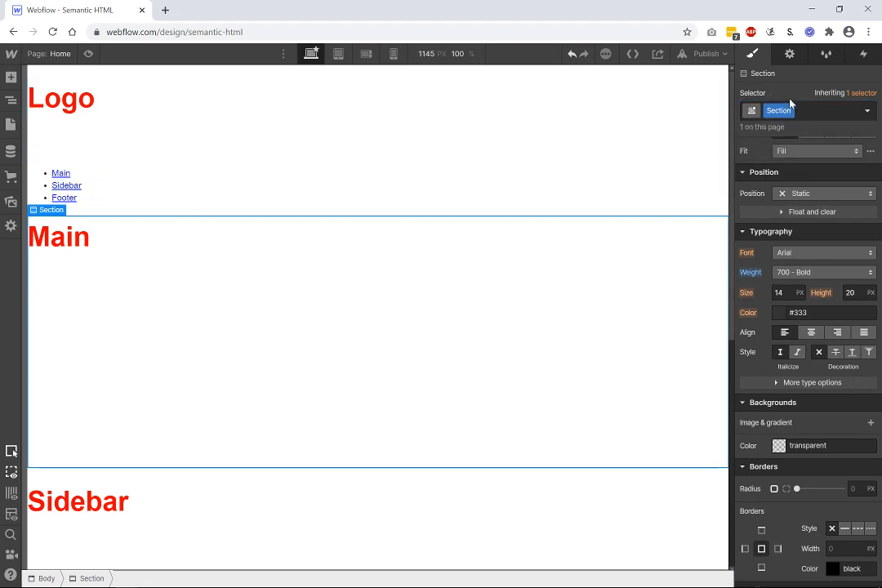
Step: Examine the Main section's settings and the Style Manager's list of elements affected by All H1 Headings, selecting the Logo heading there
left_click(790, 54)
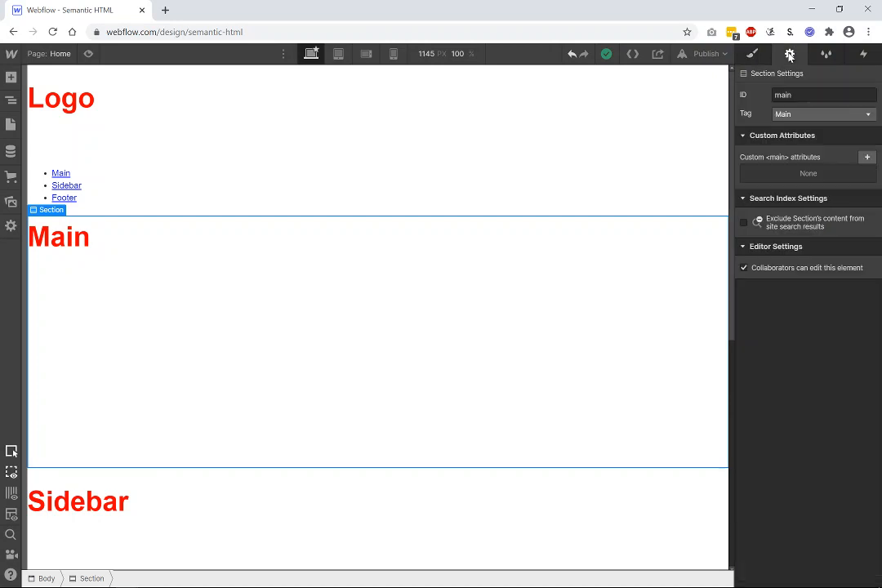
left_click(833, 54)
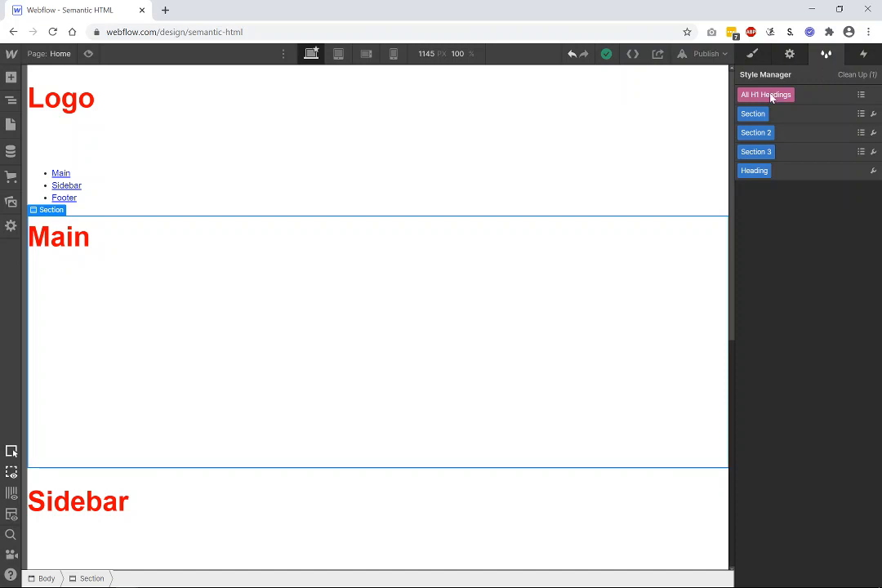
left_click(862, 95)
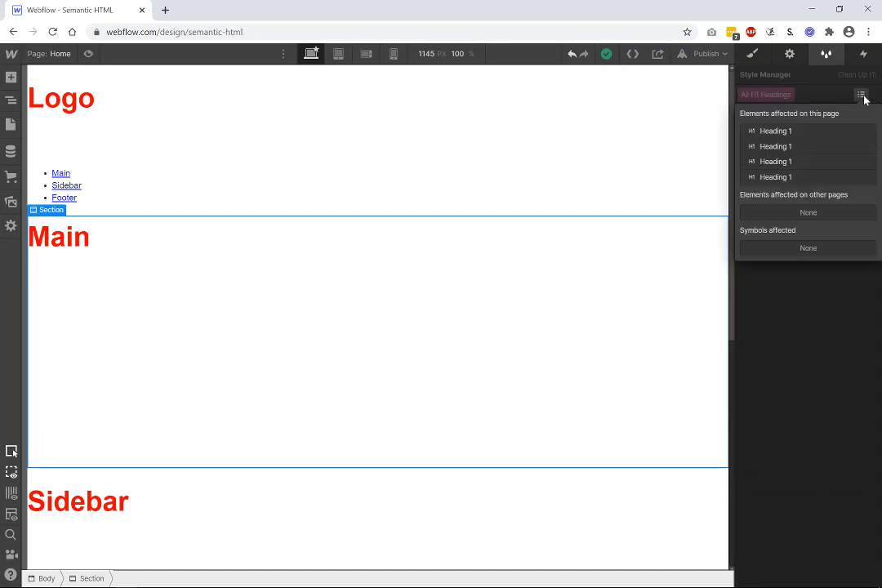
left_click(789, 132)
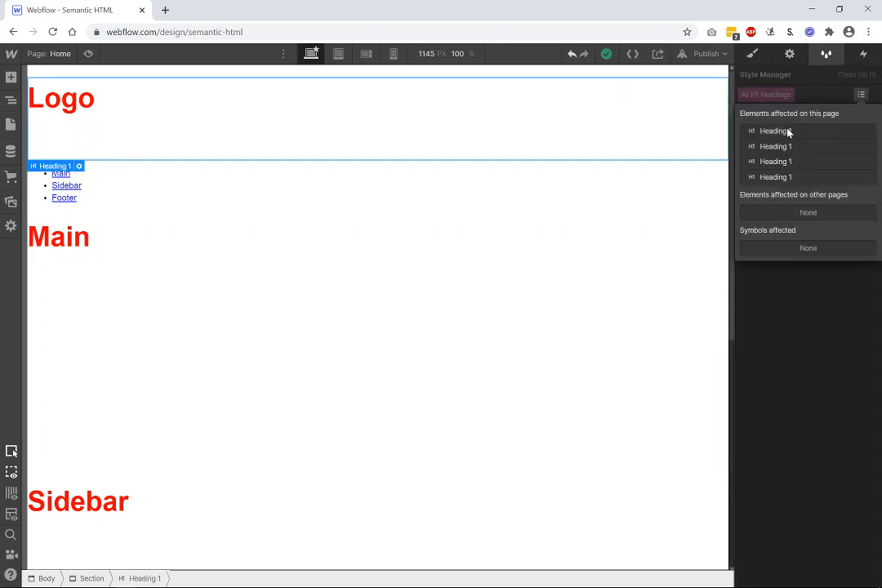
left_click(778, 95)
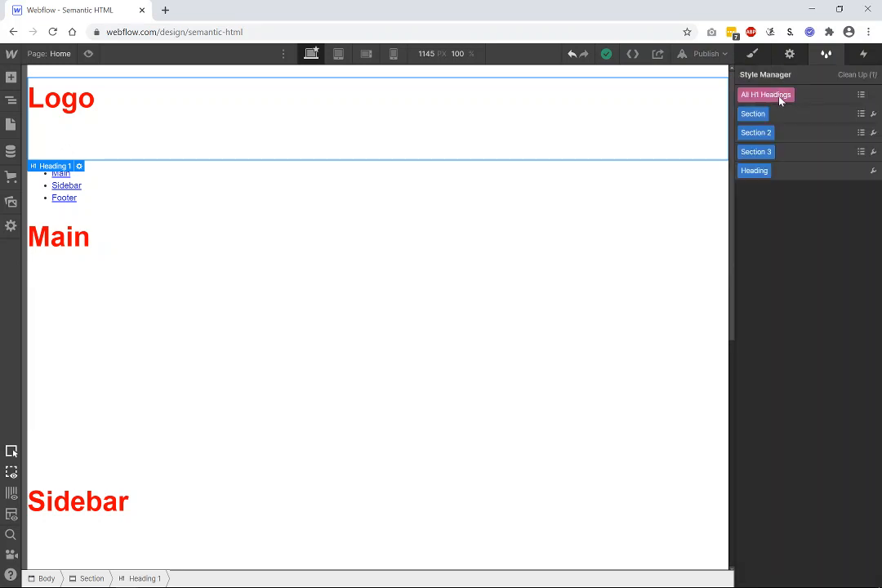
right_click(779, 96)
key("Escape")
Step: Return to the Logo heading's styles and target the All H1 Headings tag for styling
left_click(789, 54)
left_click(752, 54)
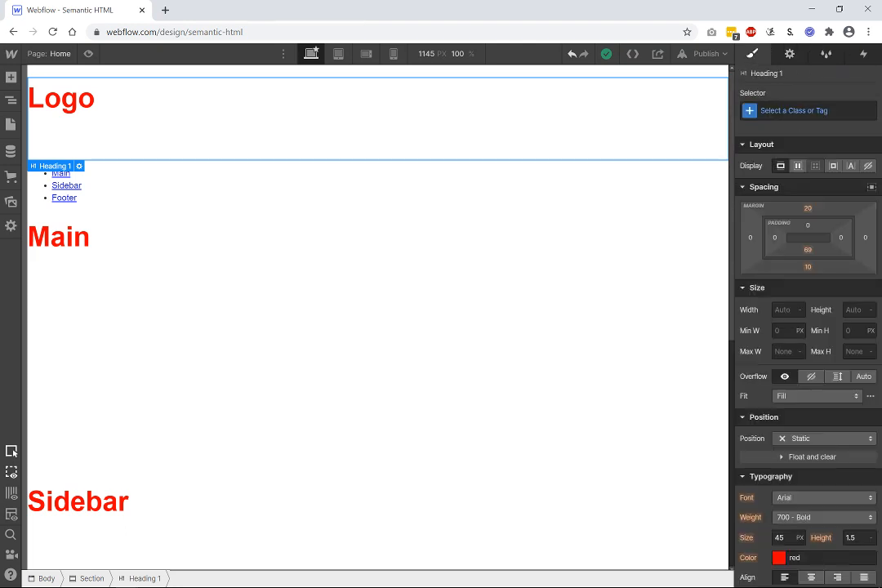
left_click(788, 110)
left_click(760, 182)
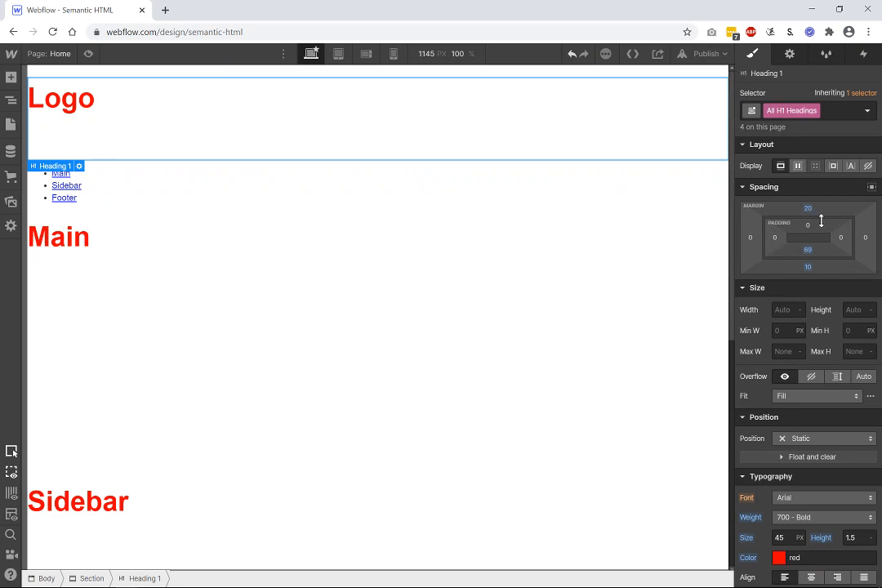
Step: Set the font of all H1 headings to Montserrat and review the headings down the page
scroll(807, 455, "down", 2)
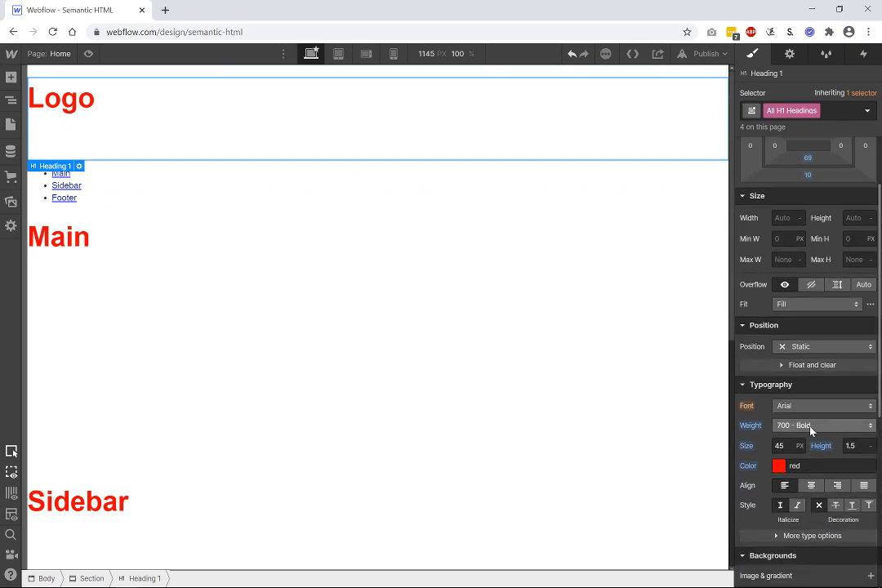
left_click(801, 407)
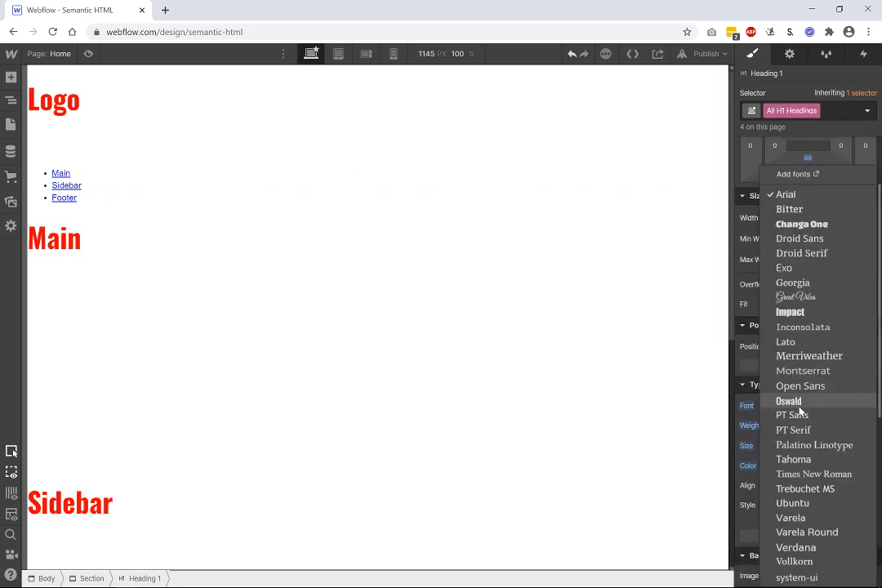
left_click(800, 371)
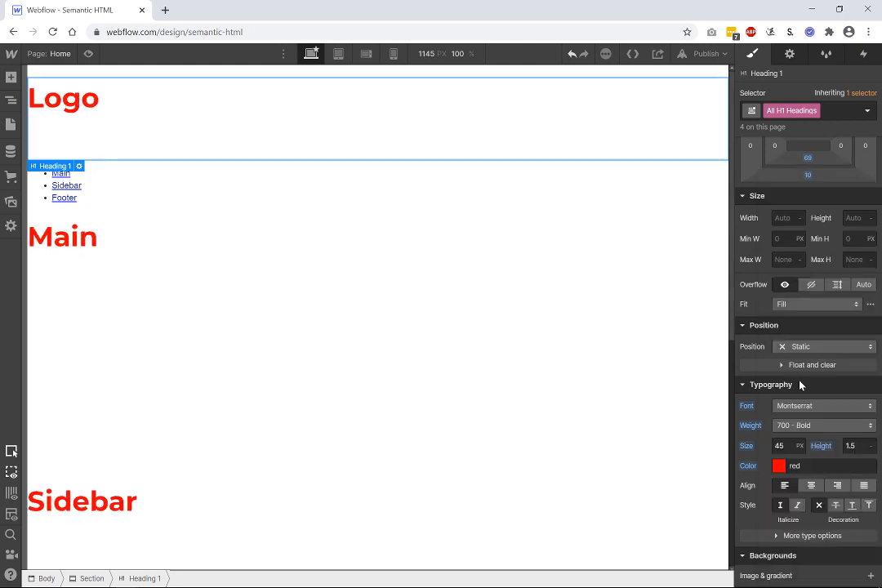
scroll(490, 327, "down", 2)
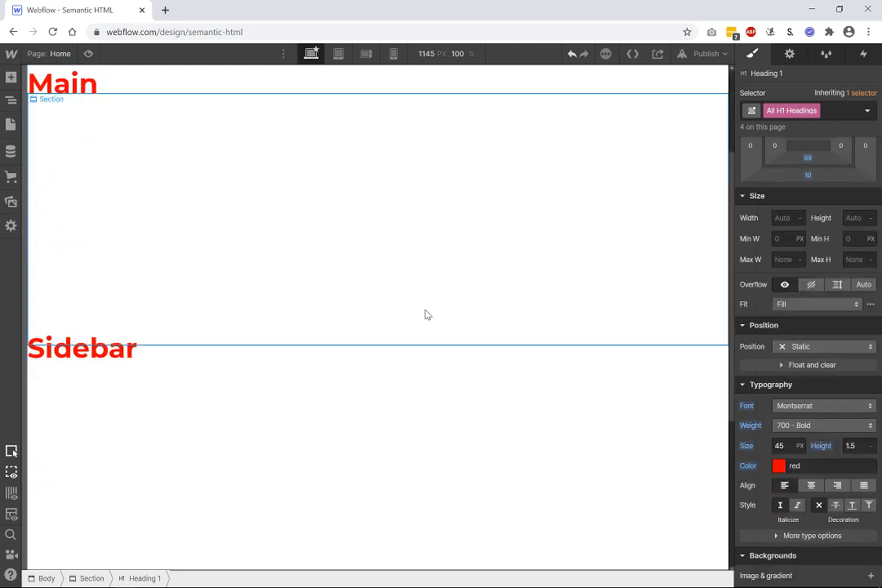
scroll(421, 319, "down", 3)
scroll(430, 323, "up", 5)
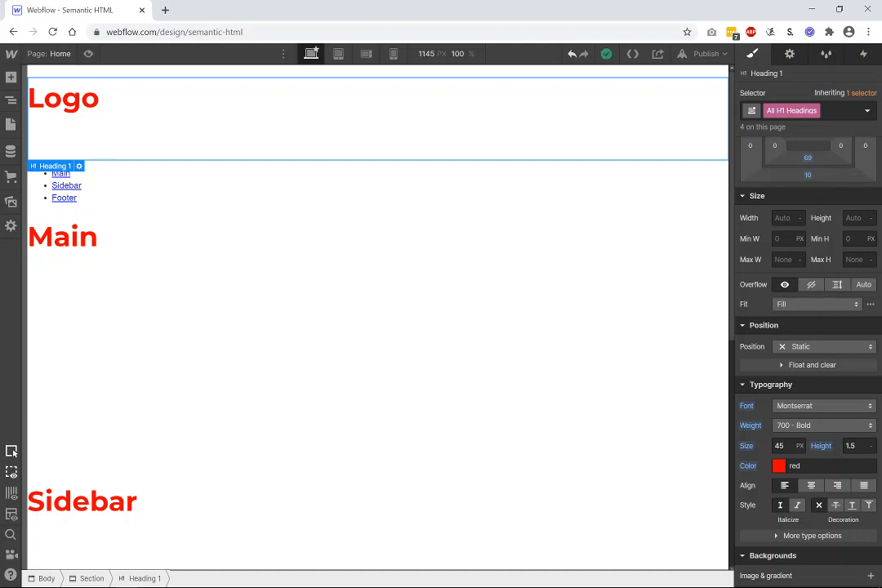
Step: Create a new class named logo on the Logo heading
left_click(79, 112)
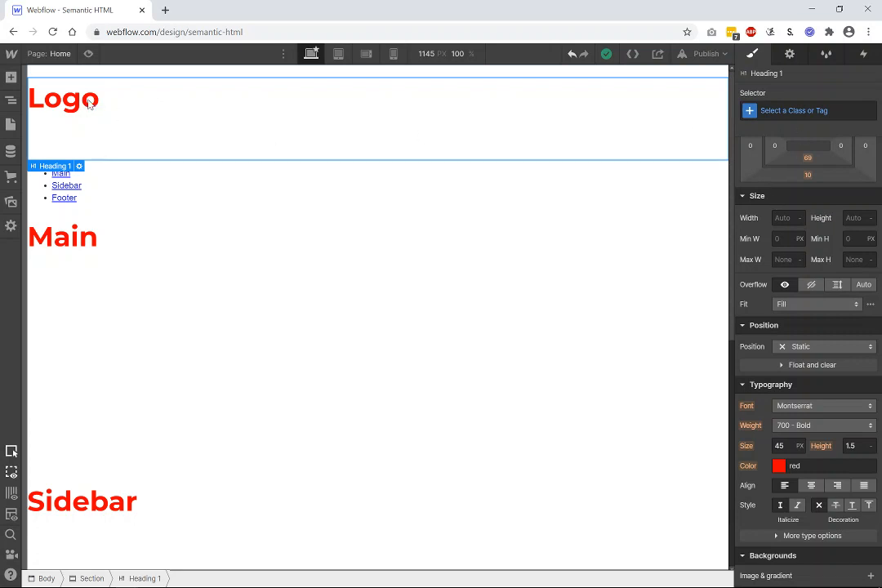
left_click(11, 100)
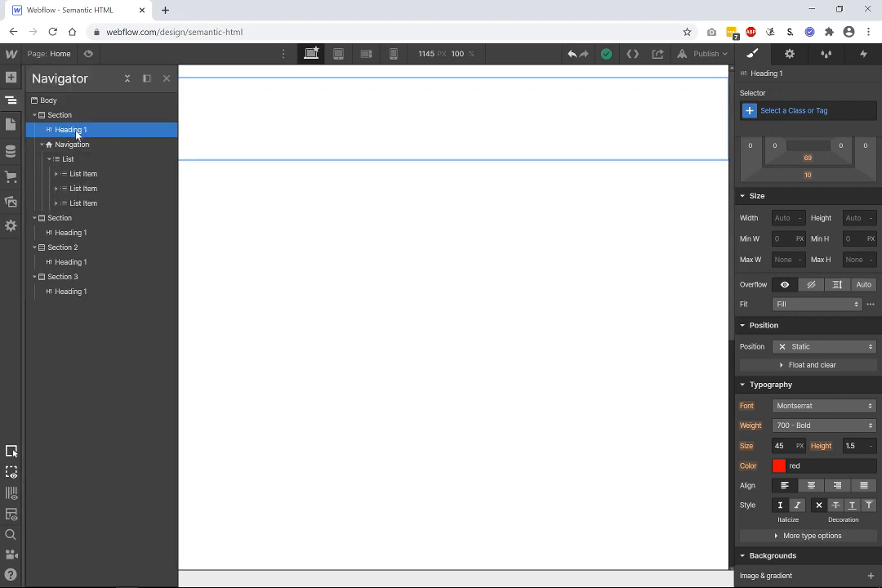
key("ctrl+Return")
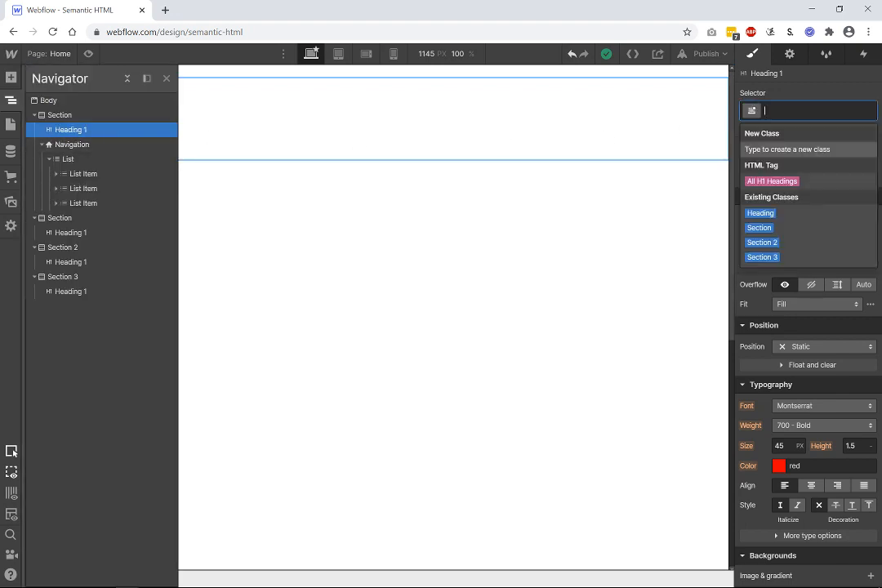
type("logo")
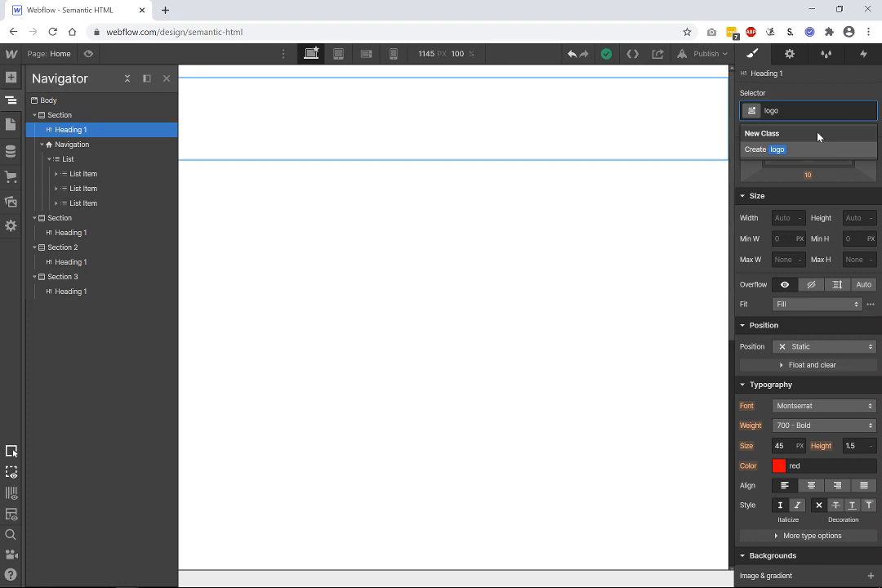
key("Return")
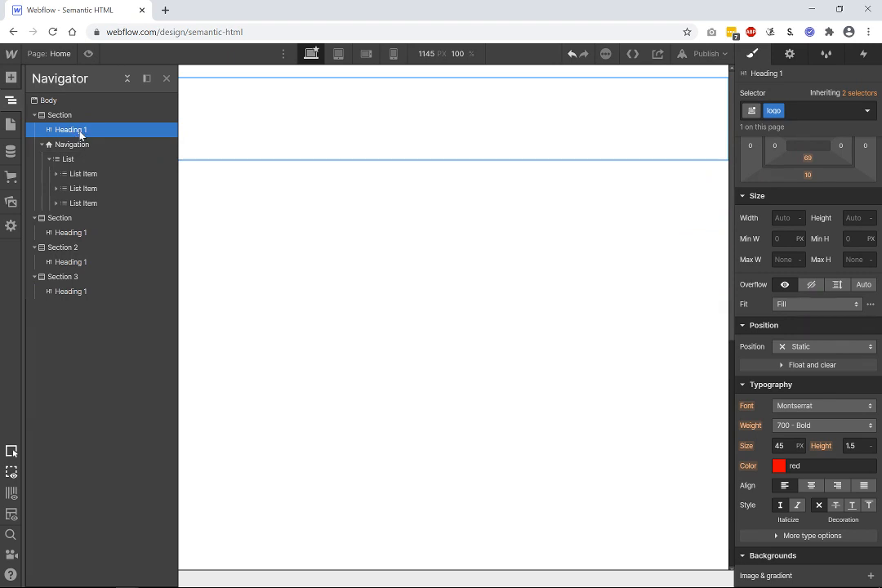
left_click(11, 100)
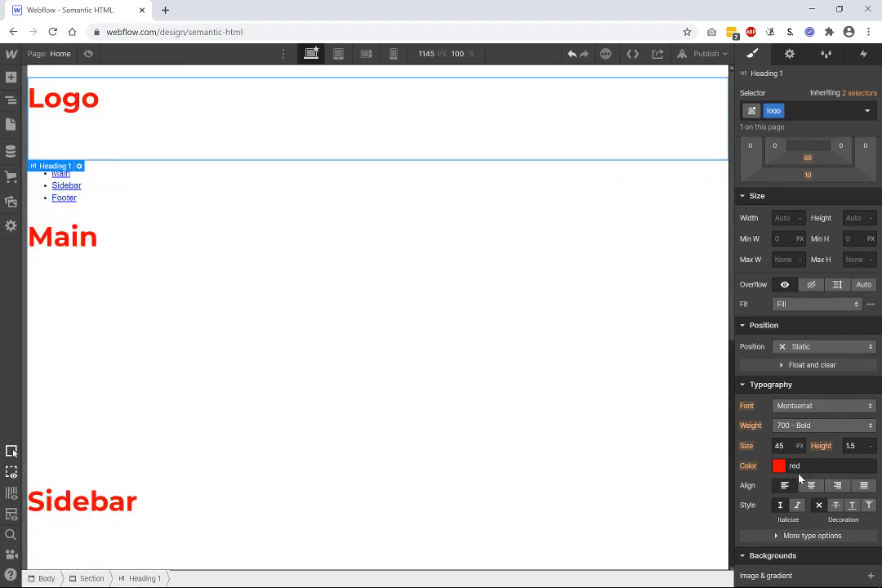
Step: Set the font size of the logo class to 27 px
left_click(780, 446)
type("27")
key("Return")
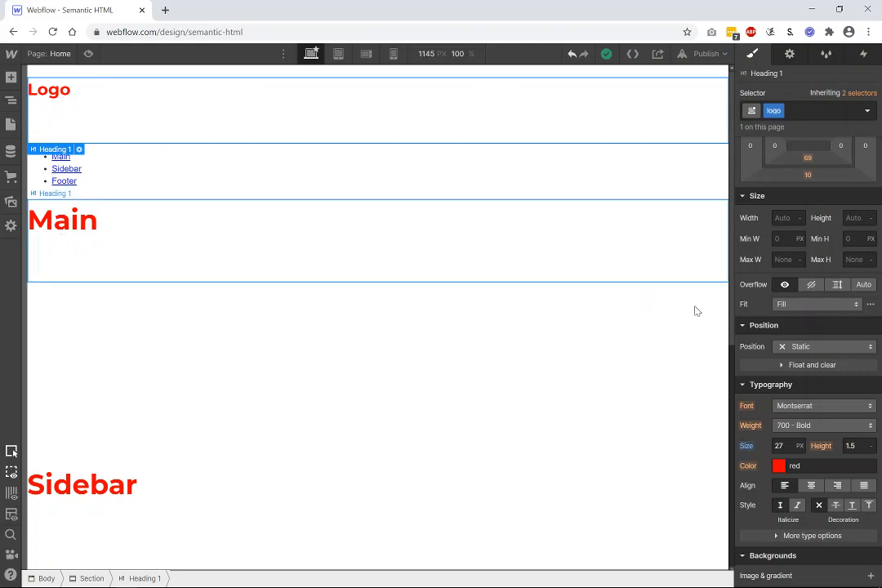
left_click(828, 414)
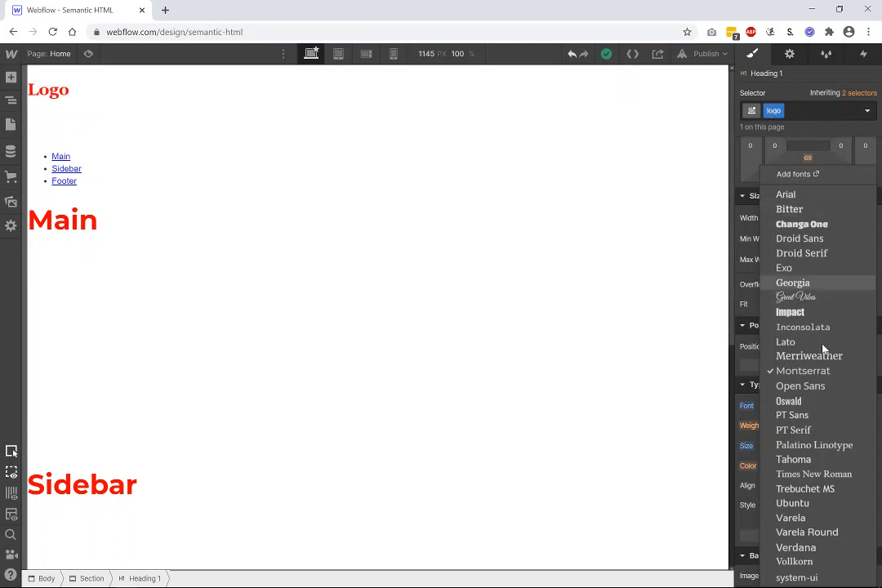
left_click(699, 388)
scroll(255, 355, "down", 5)
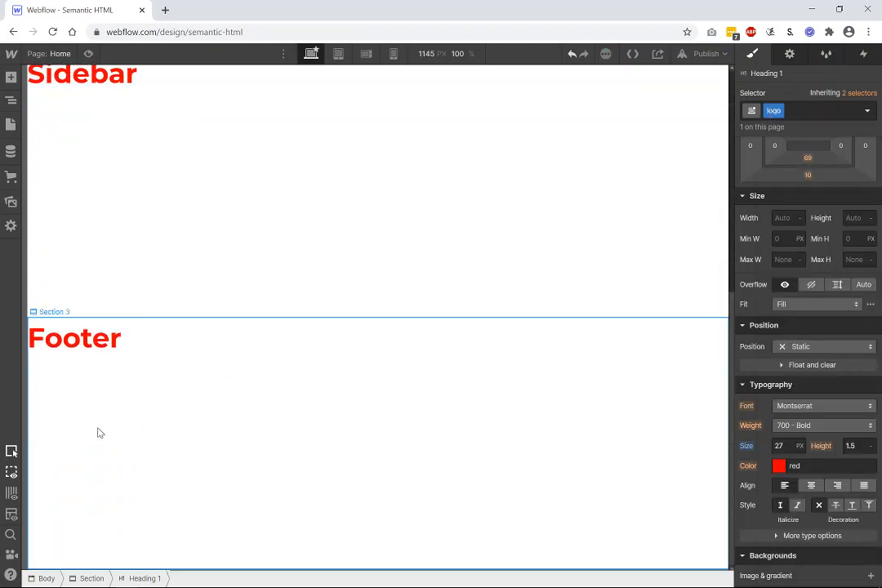
scroll(264, 254, "up", 5)
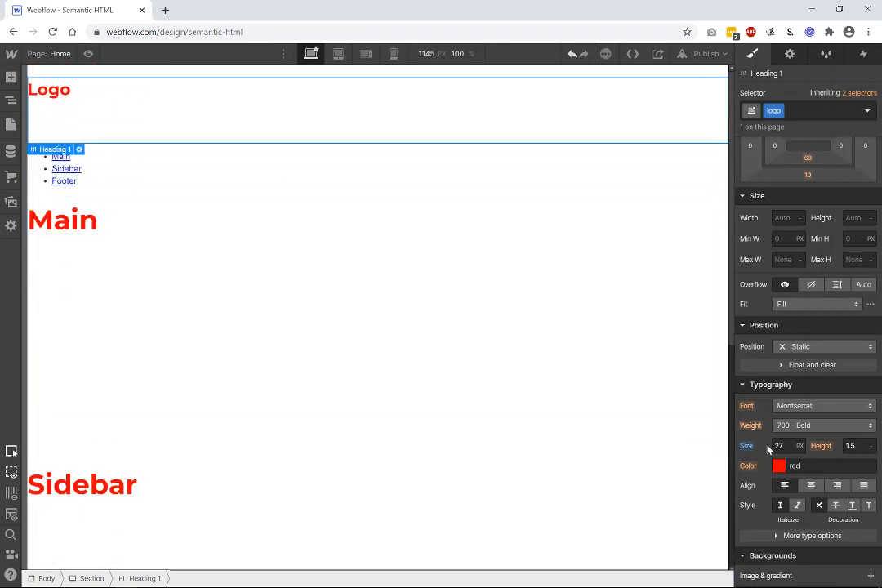
Step: Switch the Logo heading's text to all caps and set its font weight to 300 - Light
scroll(821, 441, "down", 1)
scroll(820, 441, "down", 2)
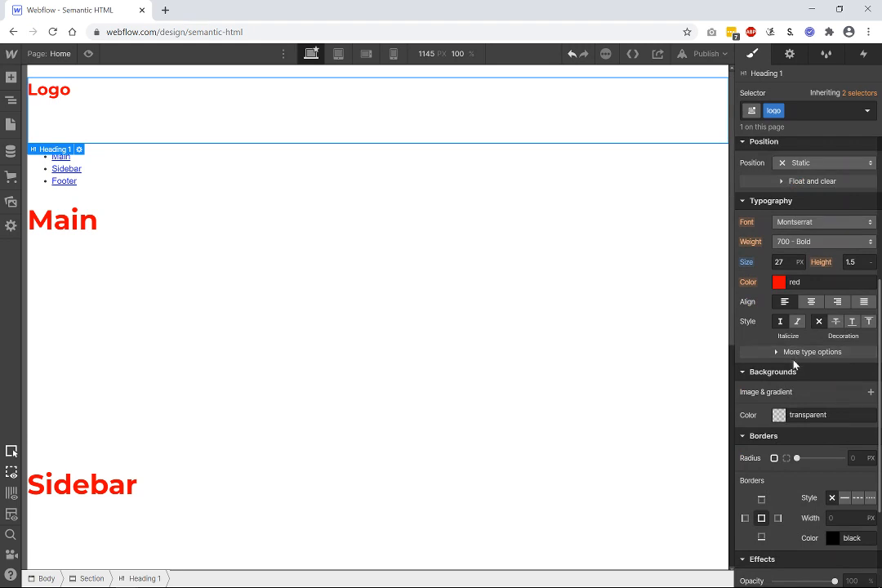
left_click(796, 352)
left_click(772, 404)
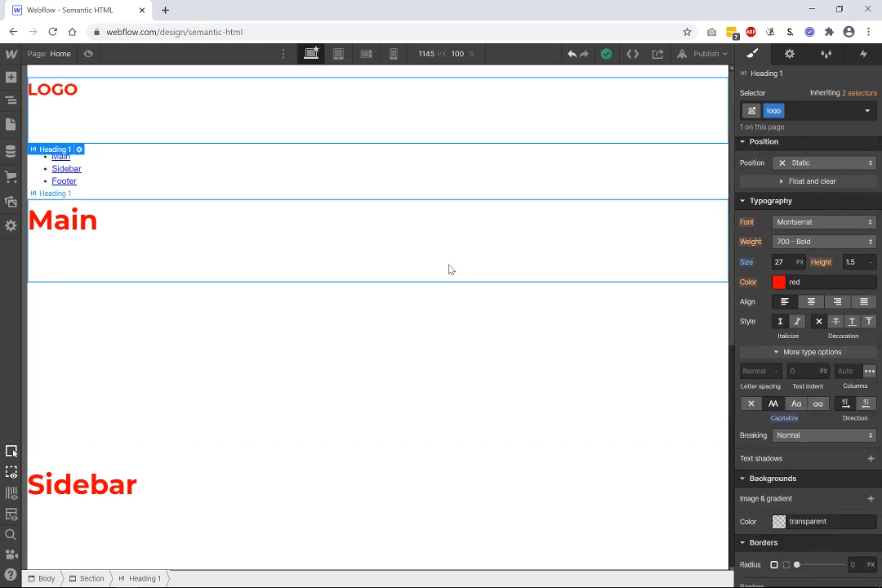
left_click(759, 241)
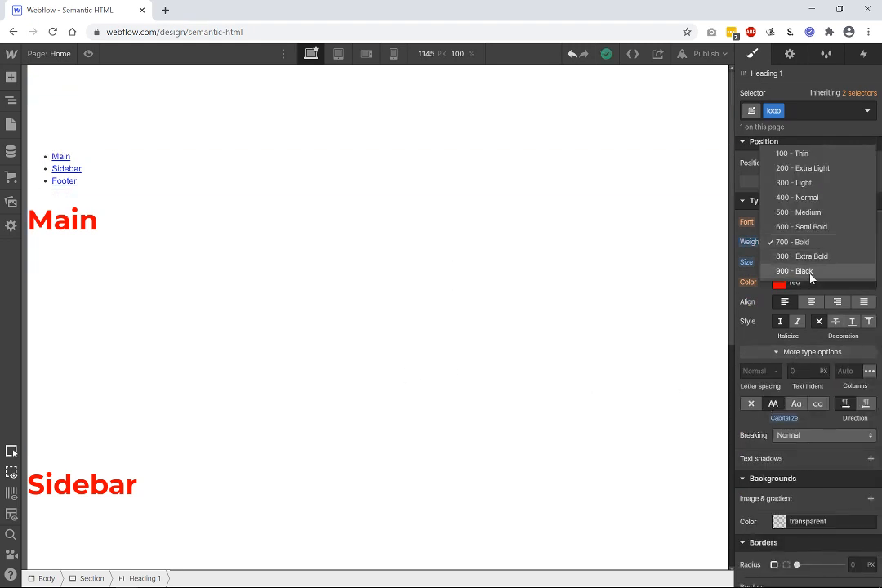
left_click(791, 183)
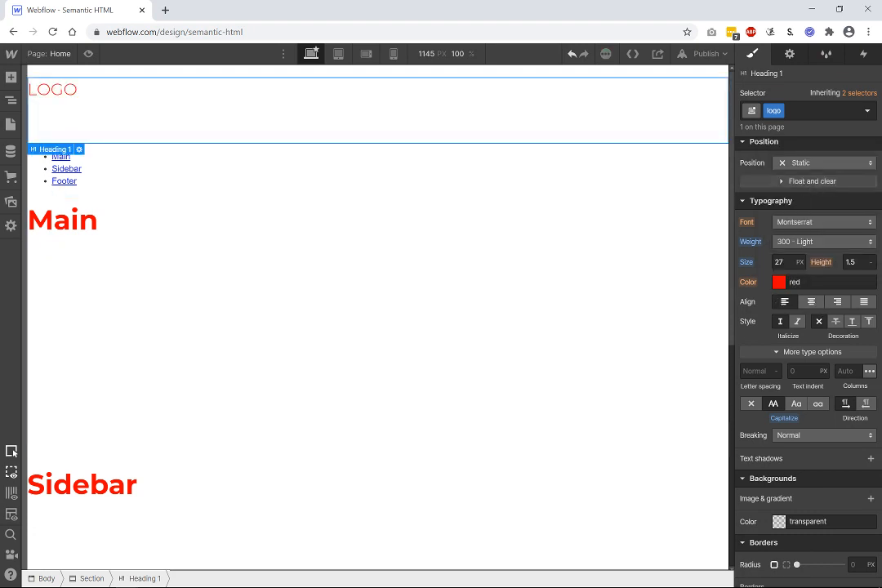
Step: Reduce the logo class's font size to 24 px and select the Main section
left_click(780, 262)
key("Down")
key("Down")
key("Down")
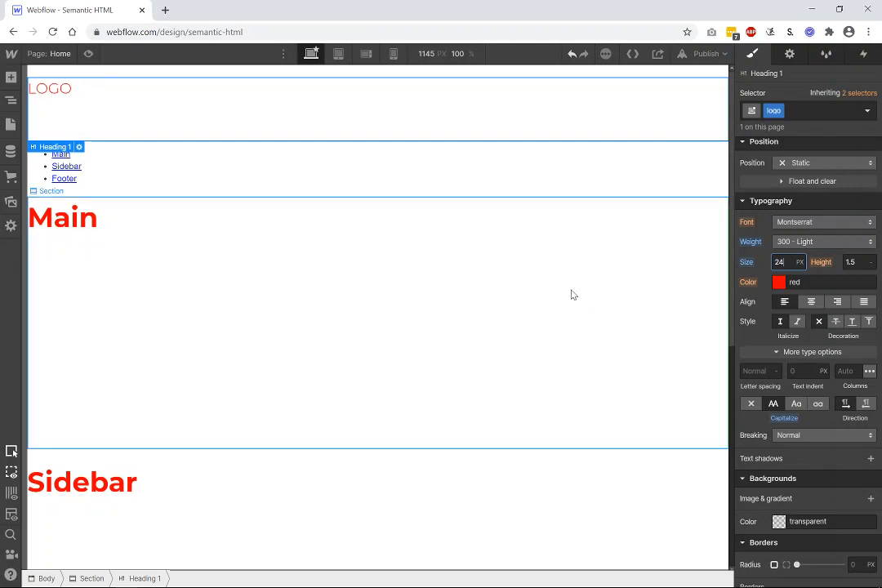
left_click(374, 385)
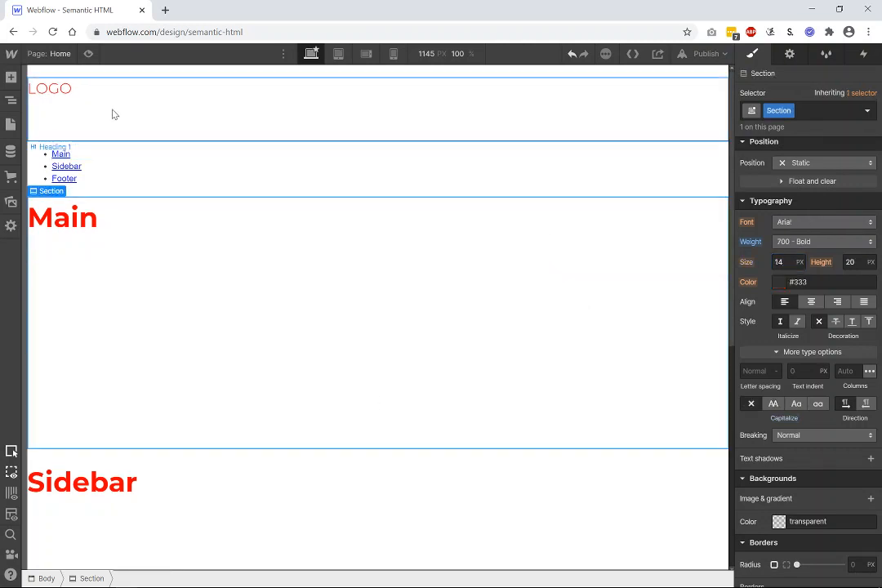
left_click(70, 93)
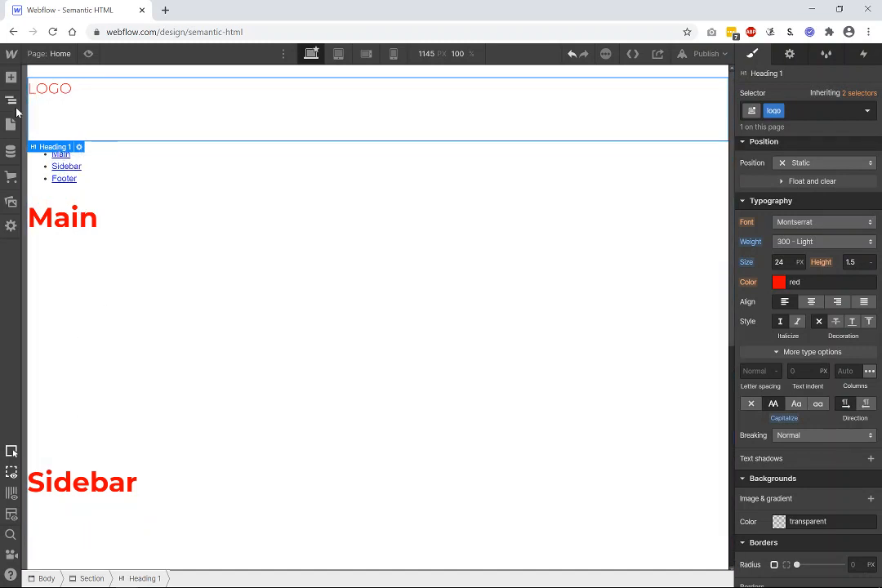
left_click(11, 100)
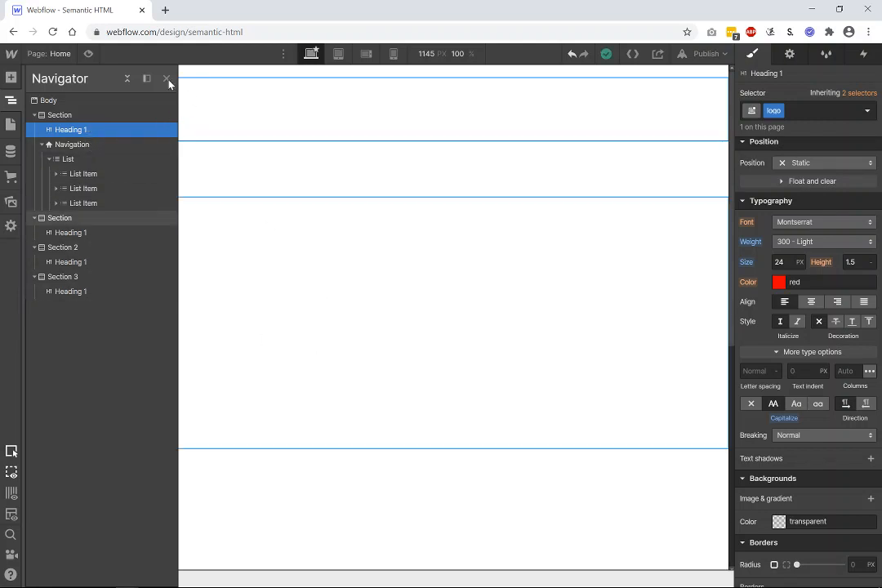
left_click(185, 113)
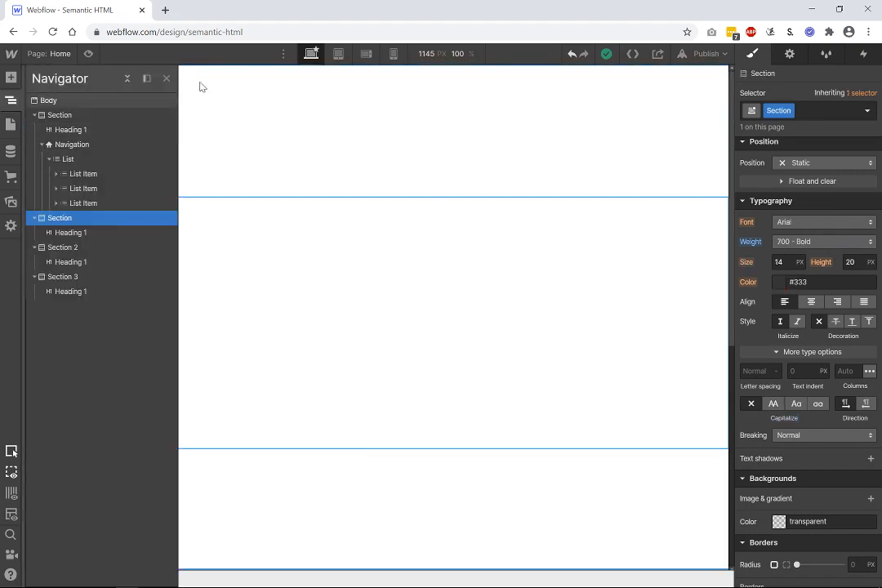
left_click(167, 79)
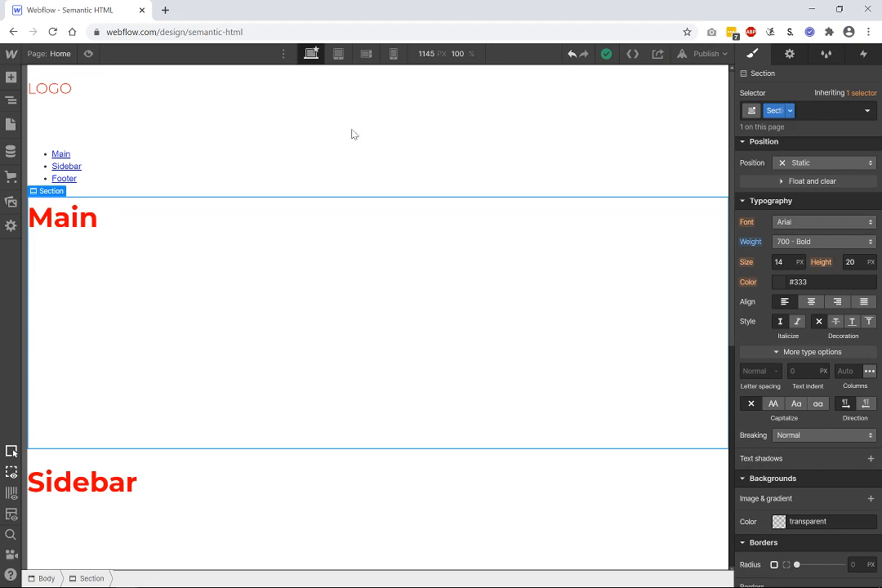
Step: Remove the logo class from the Logo heading, and undo the removal
left_click(81, 87)
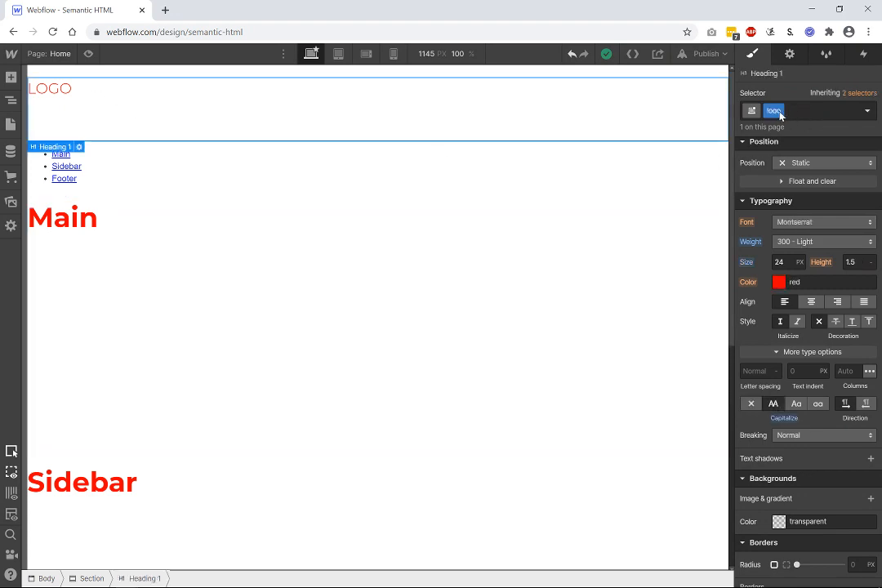
left_click(779, 114)
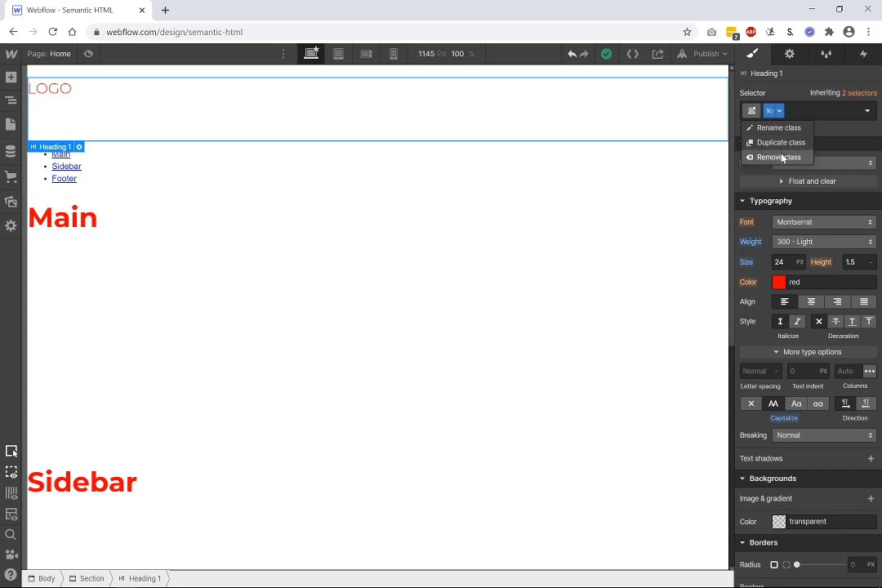
left_click(782, 158)
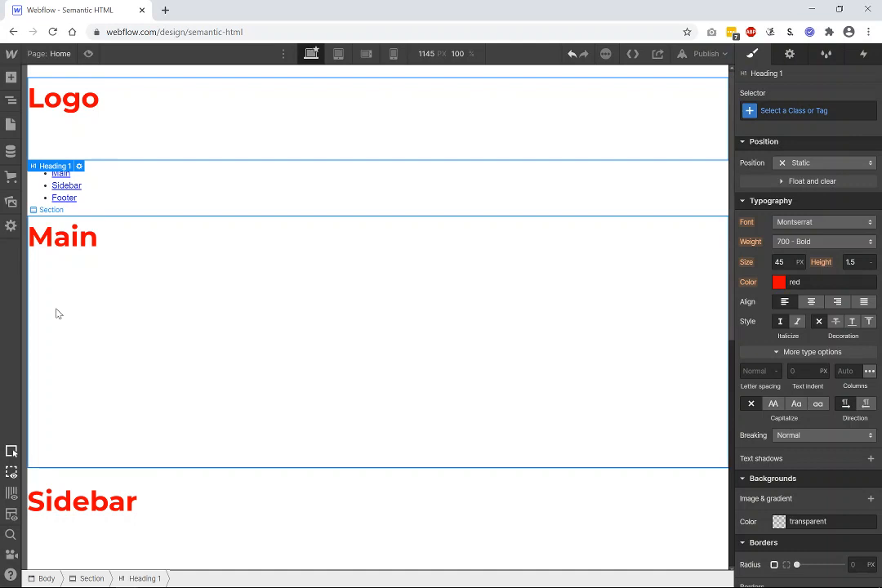
key("ctrl+z")
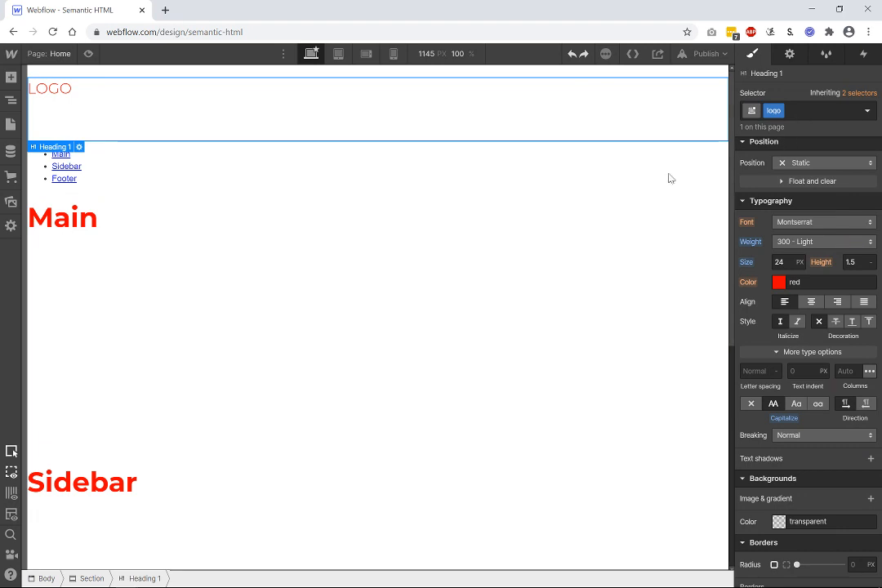
Step: Apply the existing logo class to the Footer heading and compare it with the Logo heading
scroll(226, 433, "down", 5)
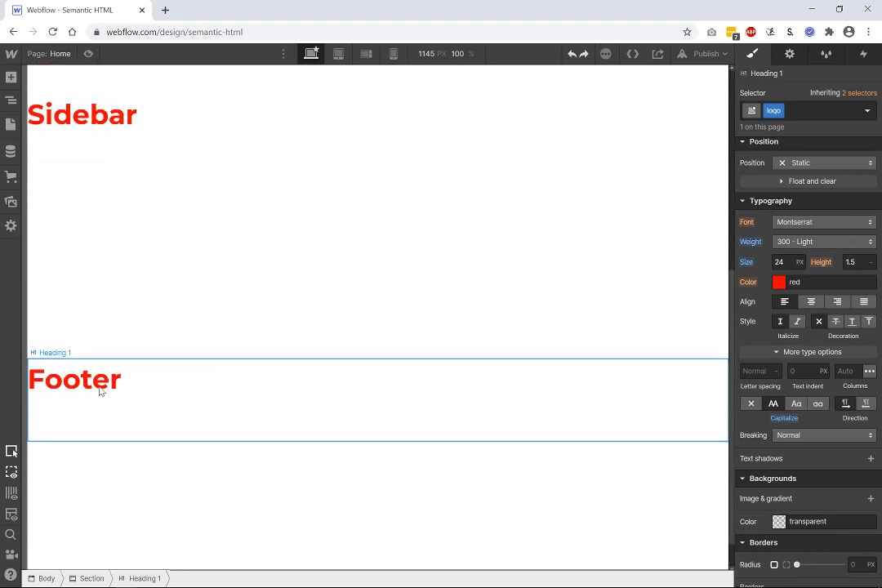
left_click(102, 391)
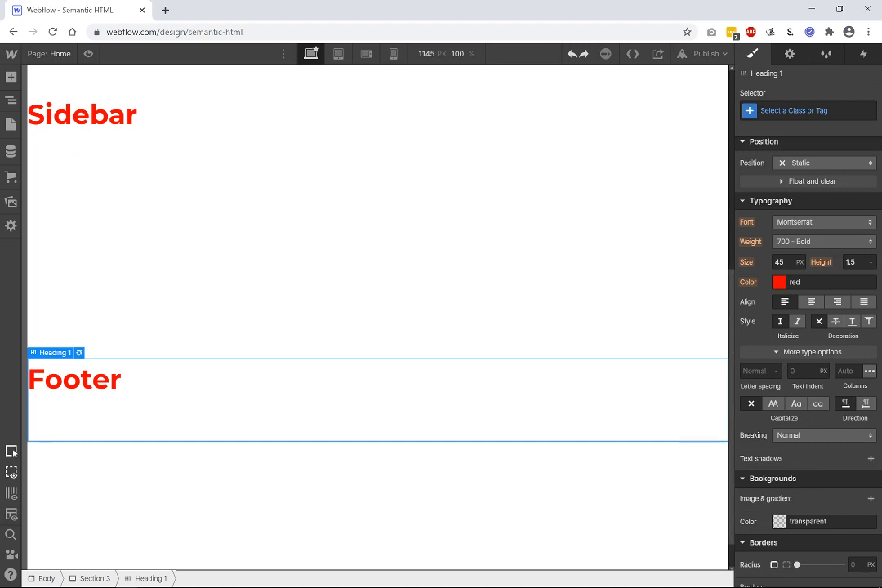
key("ctrl+Return")
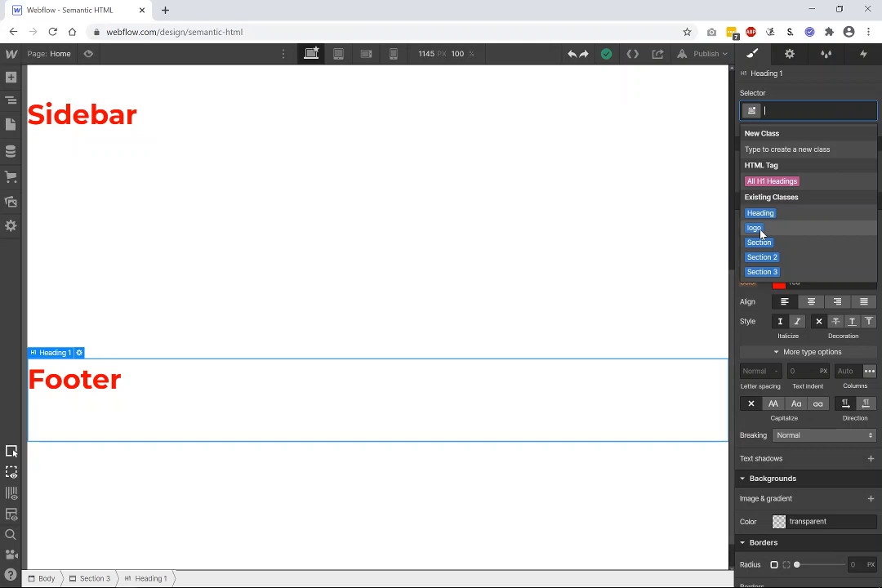
left_click(760, 229)
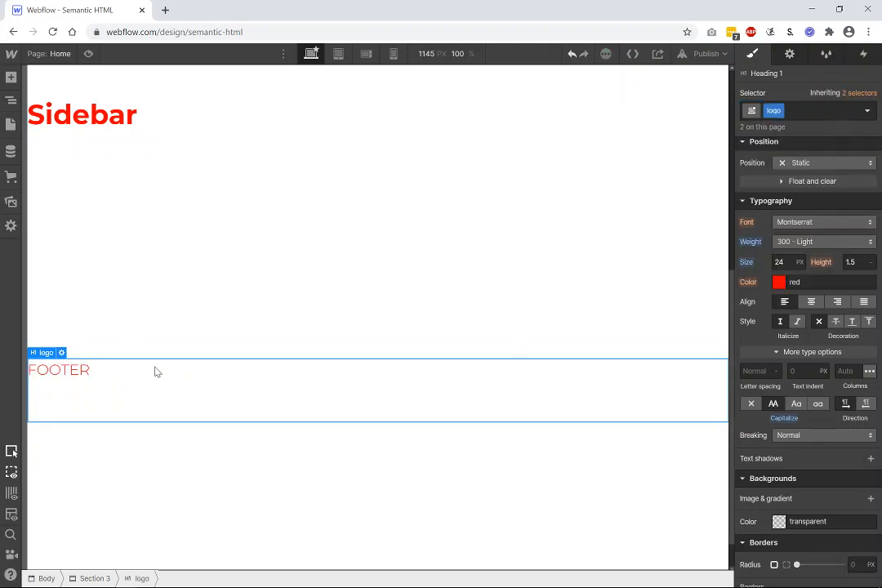
scroll(81, 367, "up", 5)
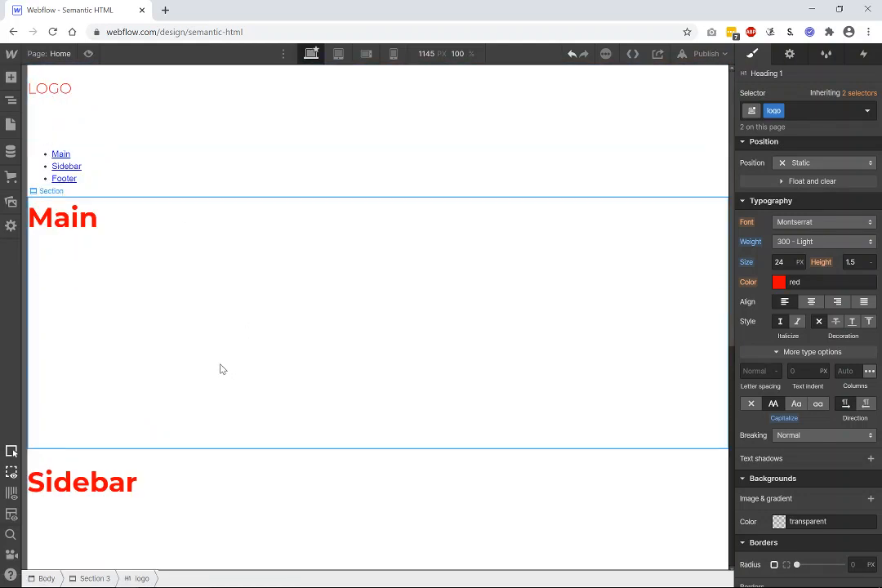
scroll(124, 401, "down", 5)
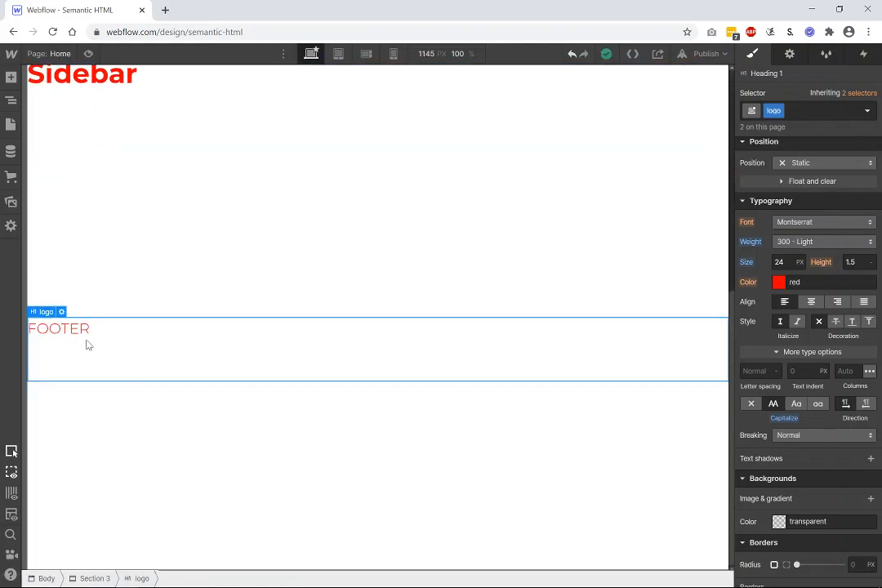
Step: Remove the logo class from the Footer heading
left_click(782, 112)
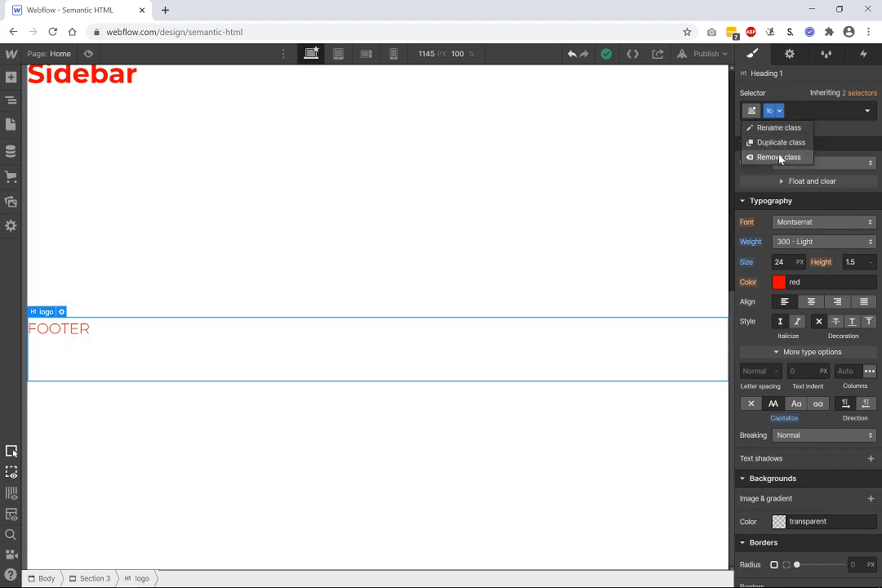
left_click(777, 157)
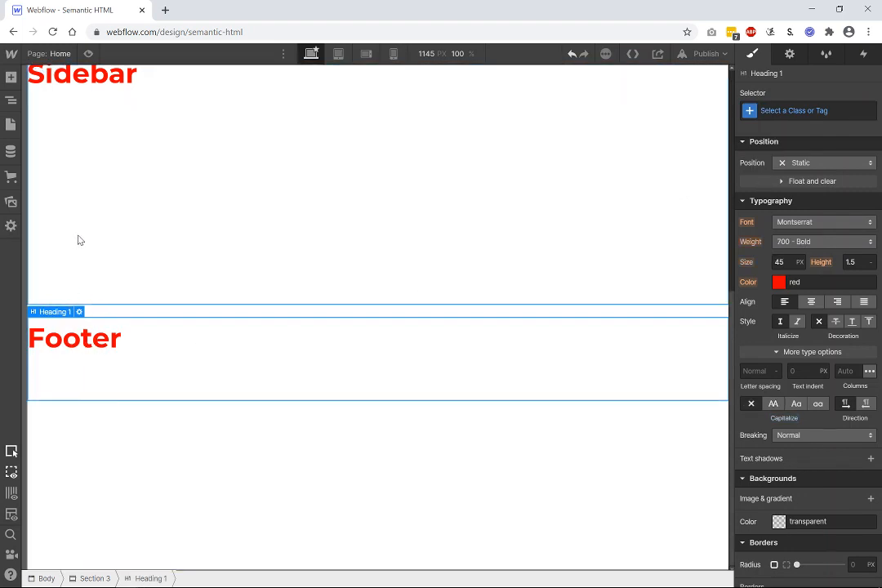
Step: Add a new combo class named logo-header to the Logo heading on top of its logo class
scroll(80, 234, "up", 5)
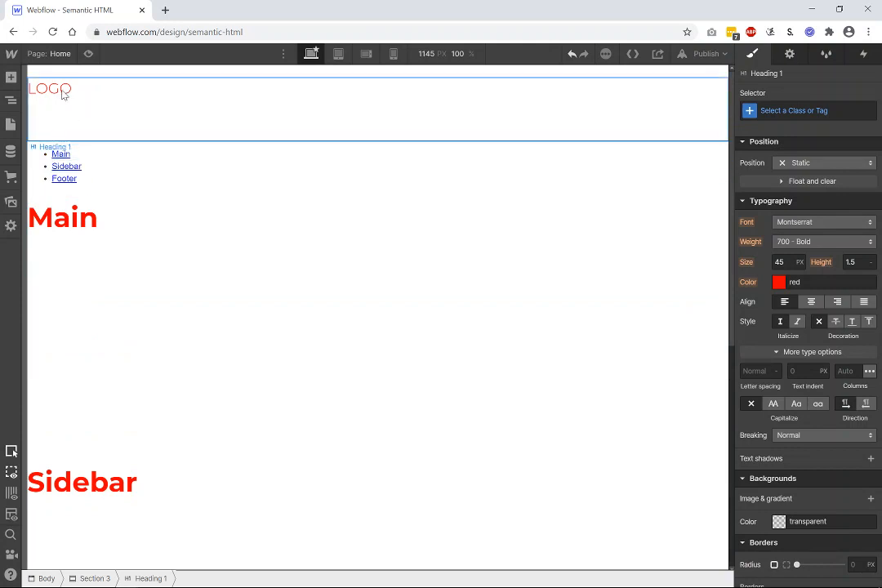
left_click(64, 95)
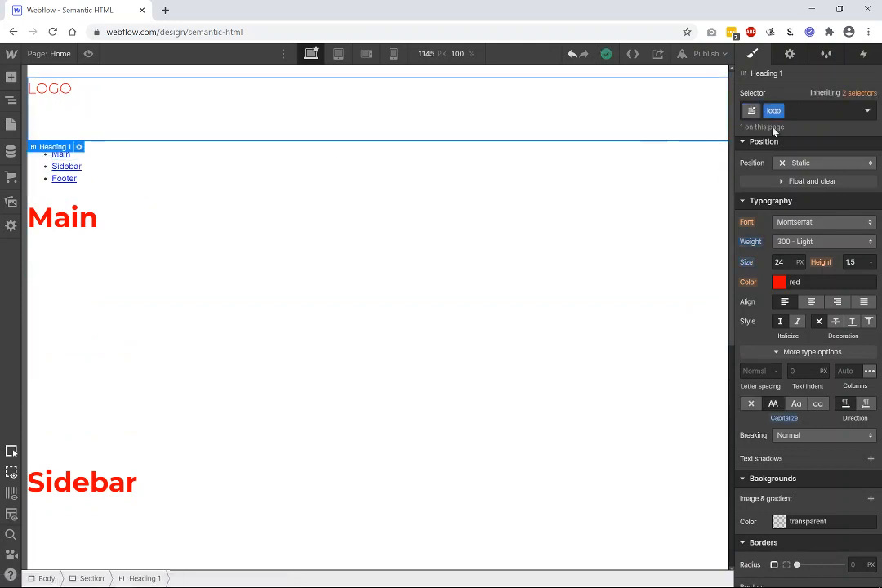
left_click(798, 112)
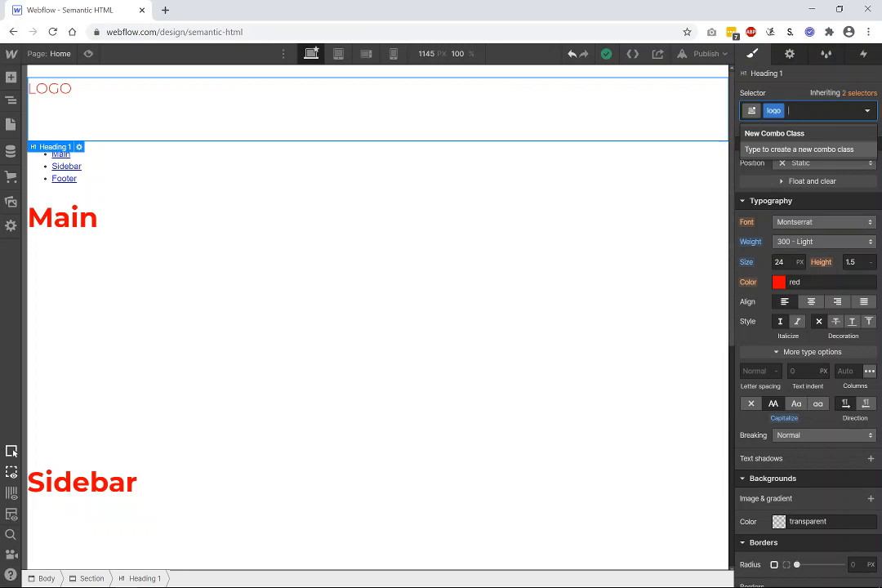
type("logo")
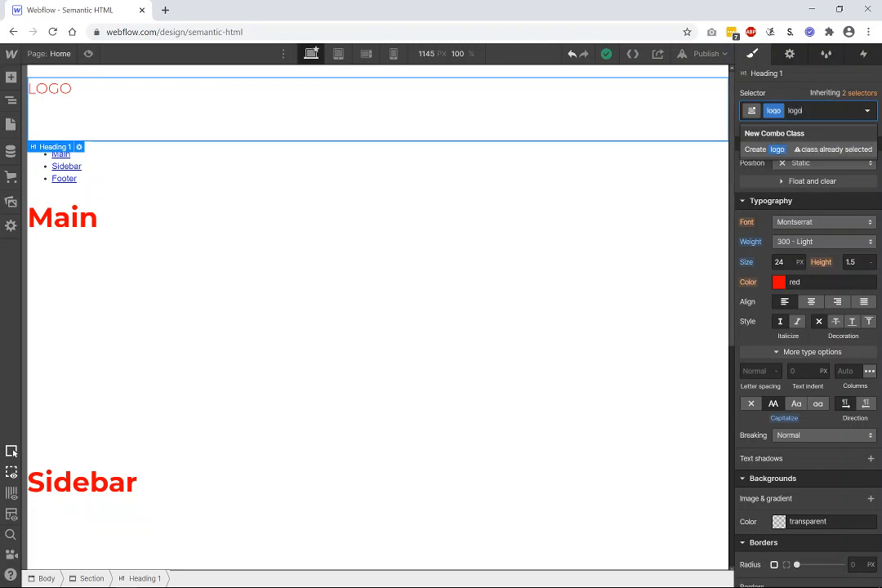
type("-header")
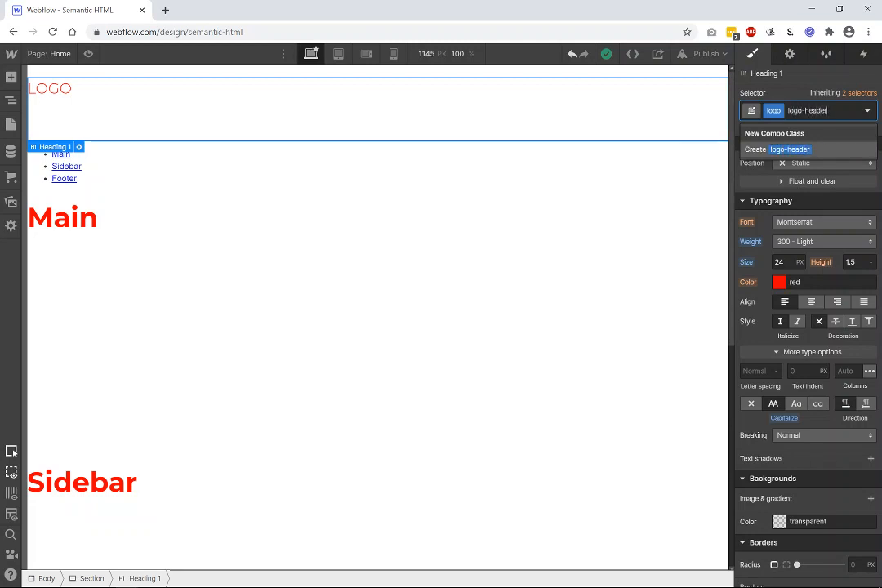
key("Return")
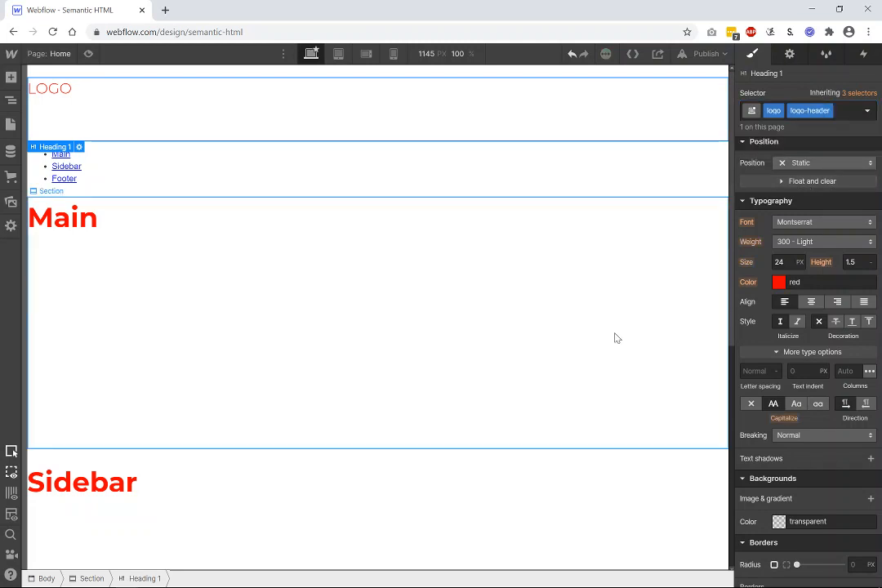
Step: Apply the existing logo class to the Footer heading
scroll(57, 413, "down", 5)
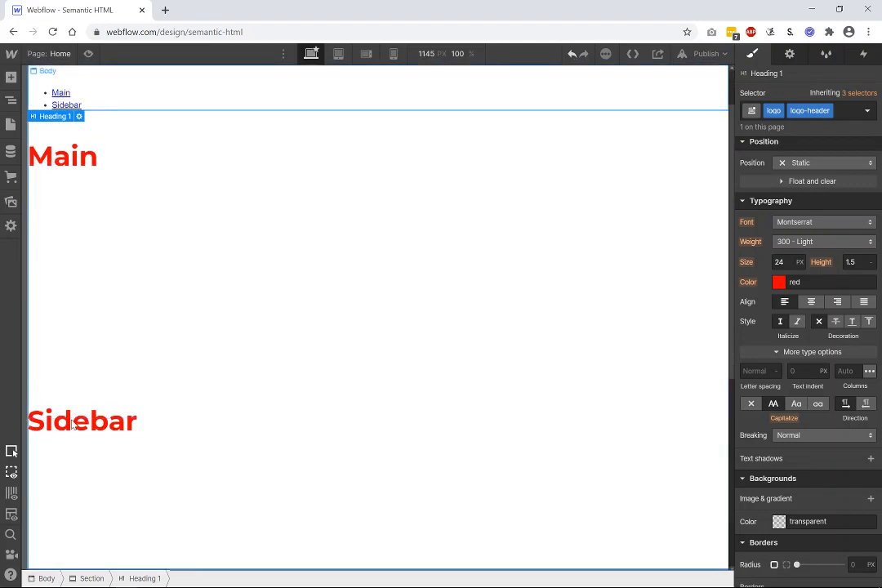
scroll(88, 409, "down", 1)
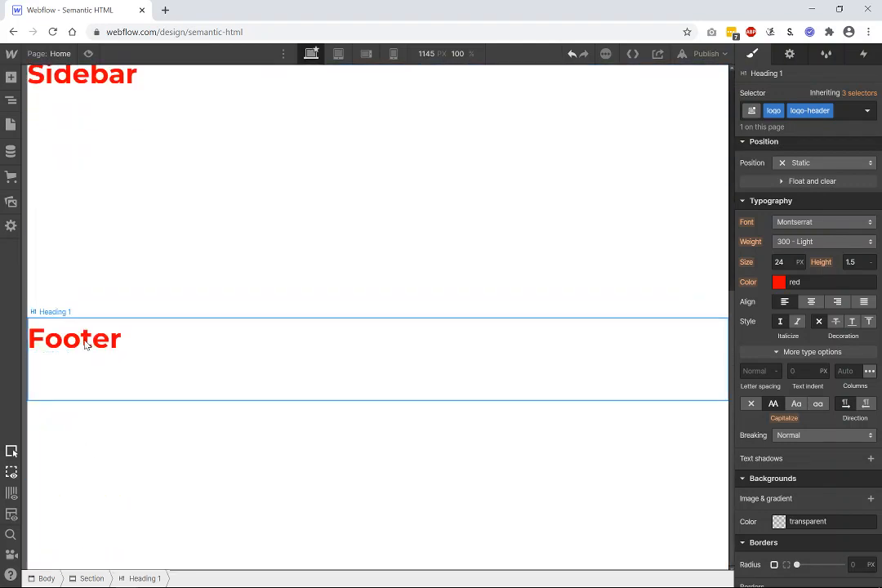
left_click(98, 340)
left_click(796, 111)
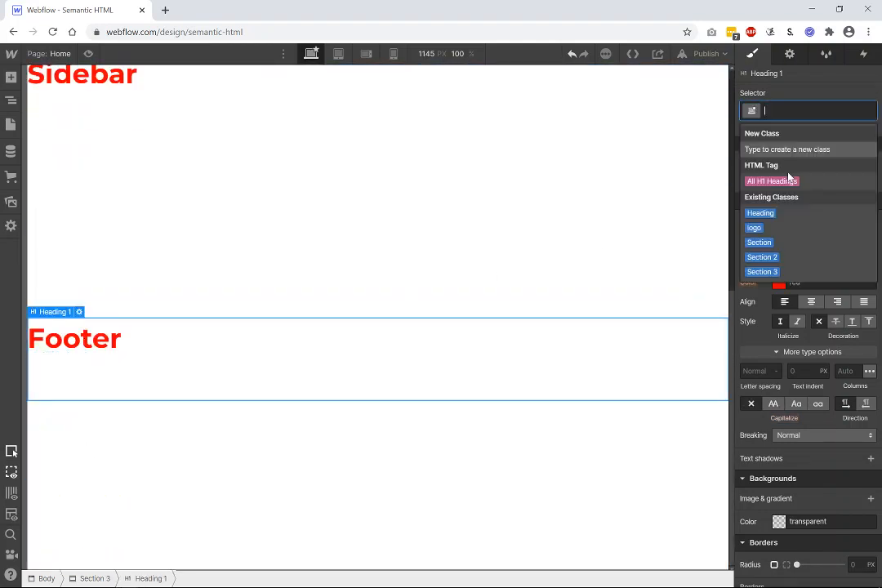
left_click(755, 229)
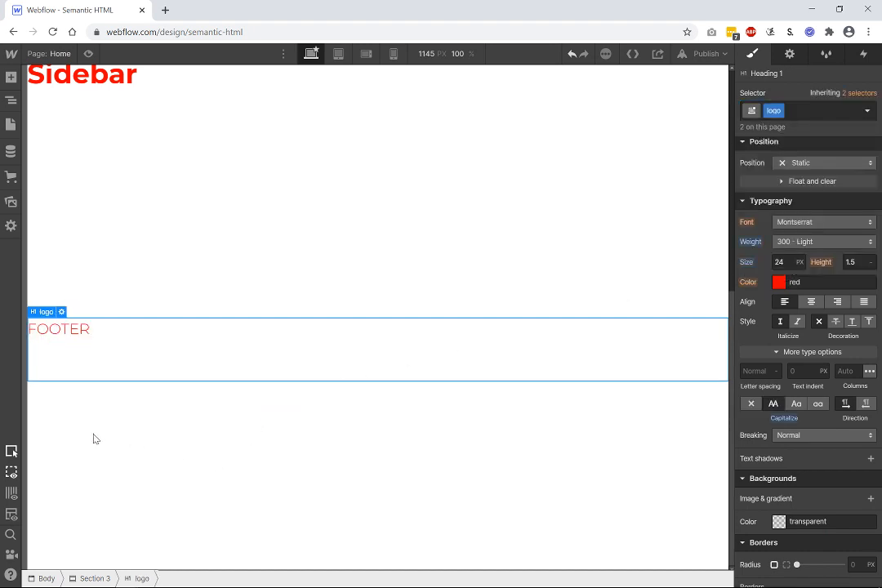
Step: Select the Logo heading and review the selectors it inherits its styles from
scroll(197, 369, "up", 5)
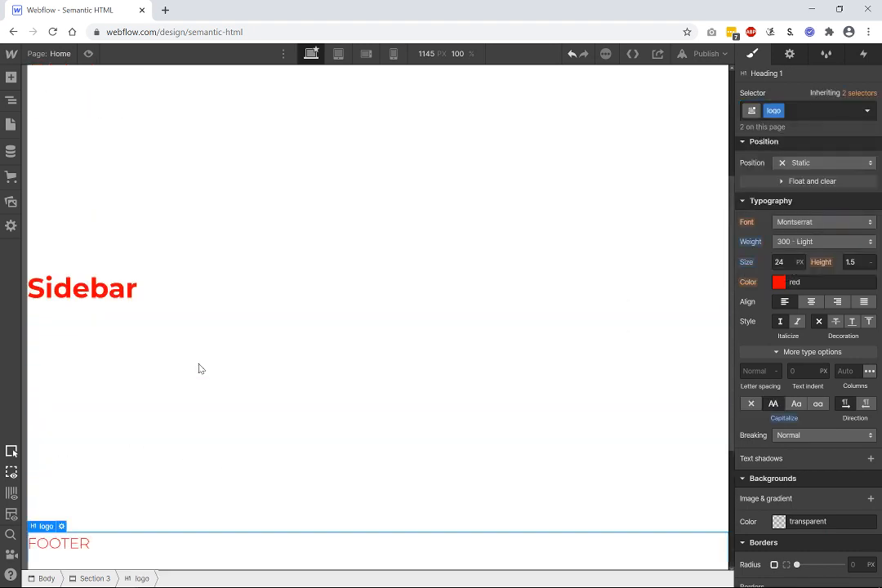
left_click(144, 97)
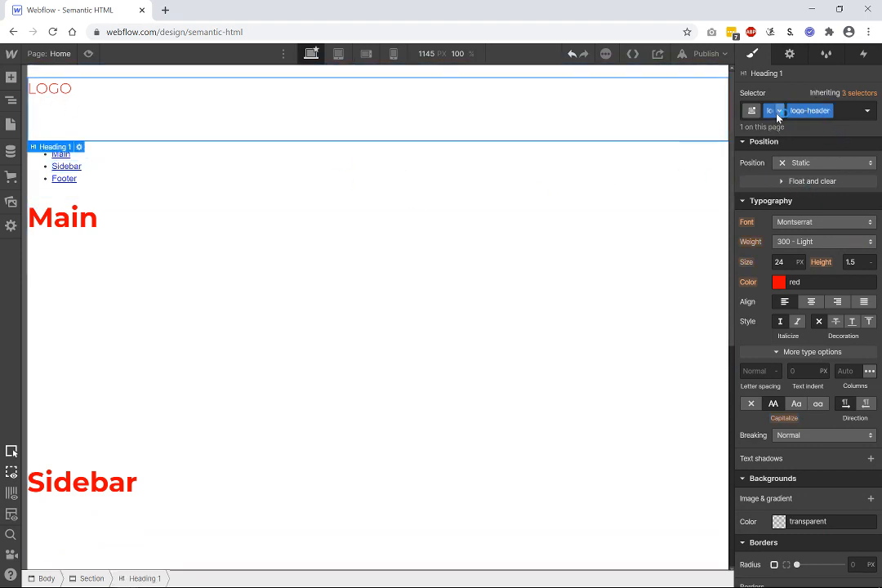
left_click(862, 93)
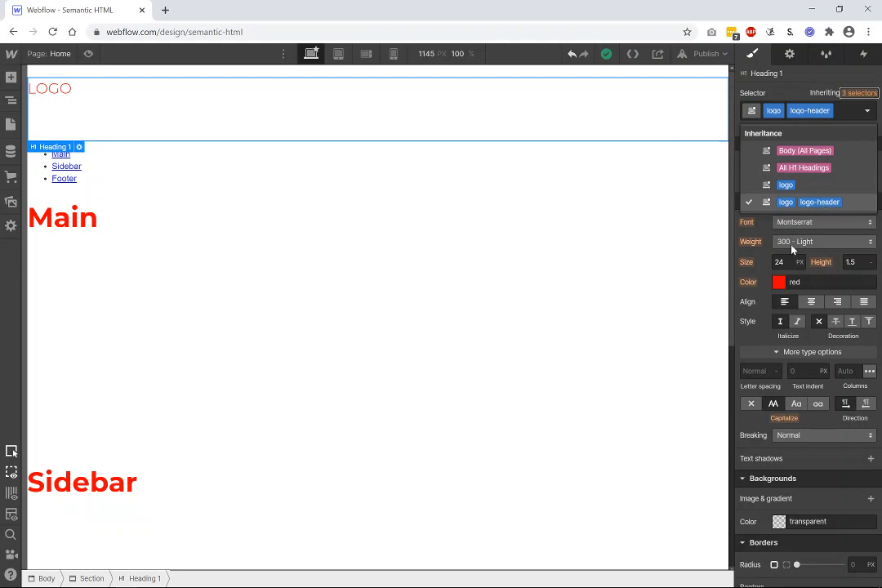
left_click(858, 93)
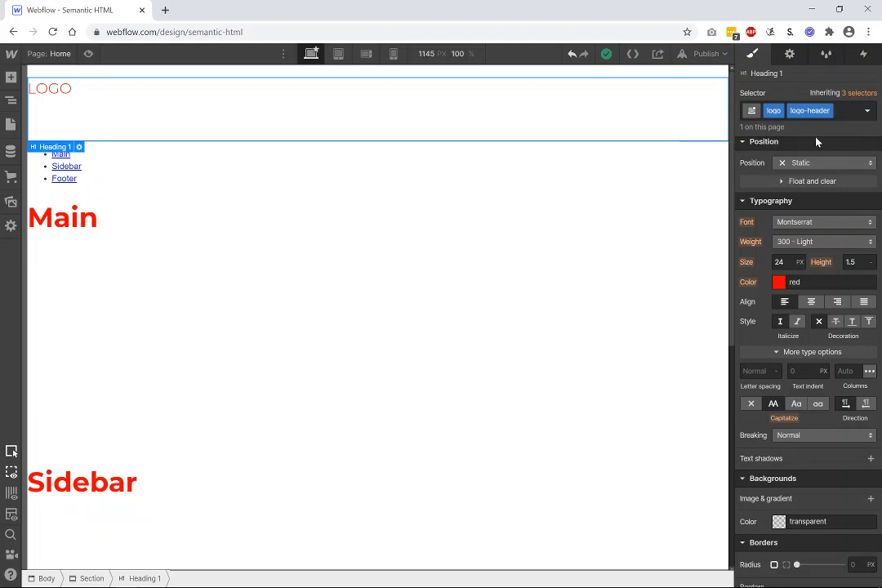
Step: Set the letter spacing of the Logo heading's logo-header combo class to 3 px, and increase it to 30 px
scroll(767, 163, "down", 1)
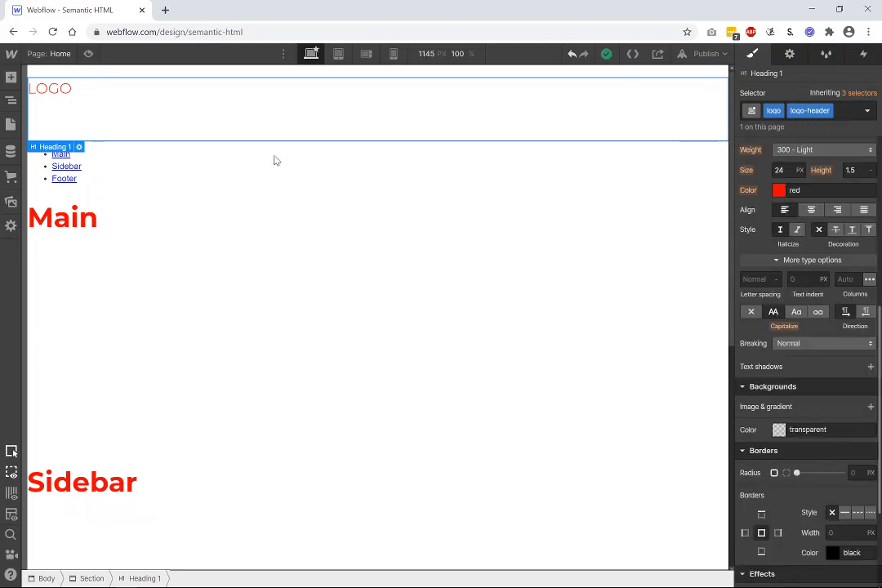
left_click(778, 281)
left_click(777, 281)
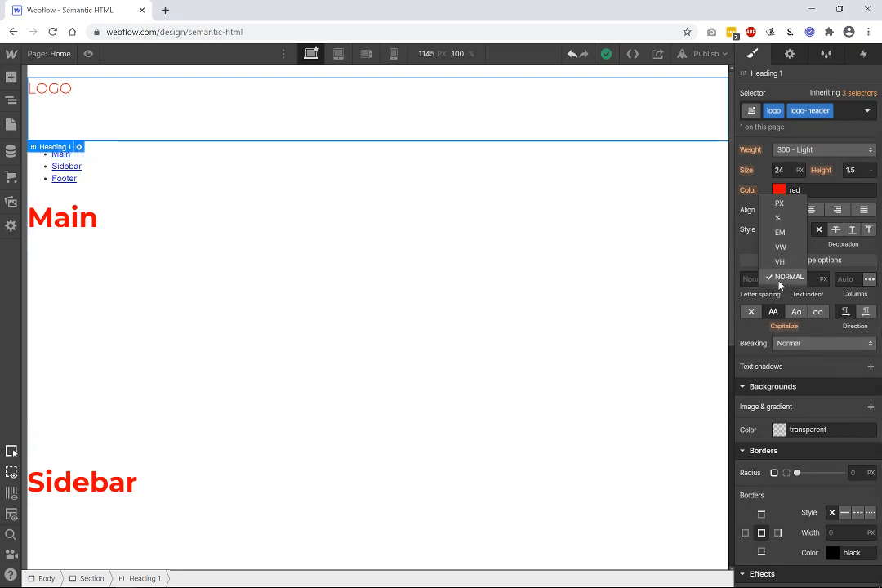
left_click(780, 277)
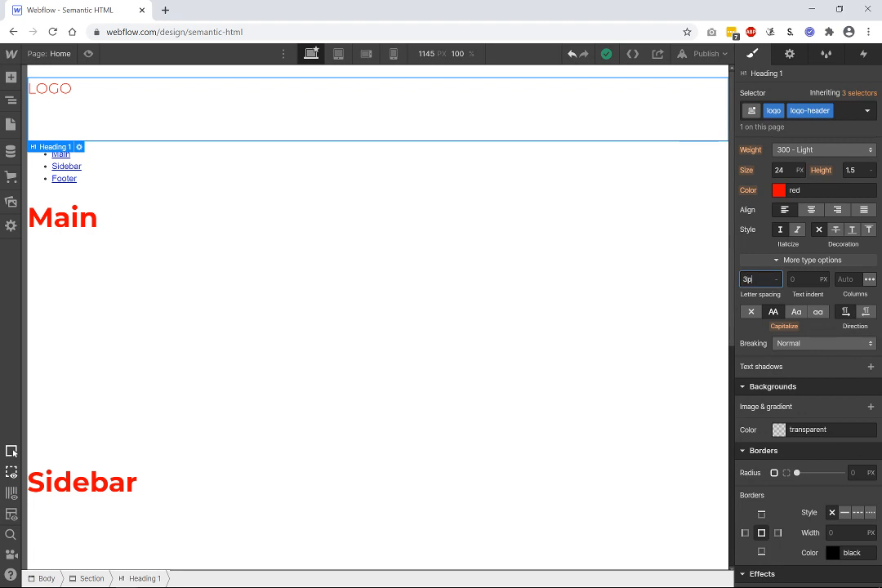
key("Escape")
type("3px")
key("Return")
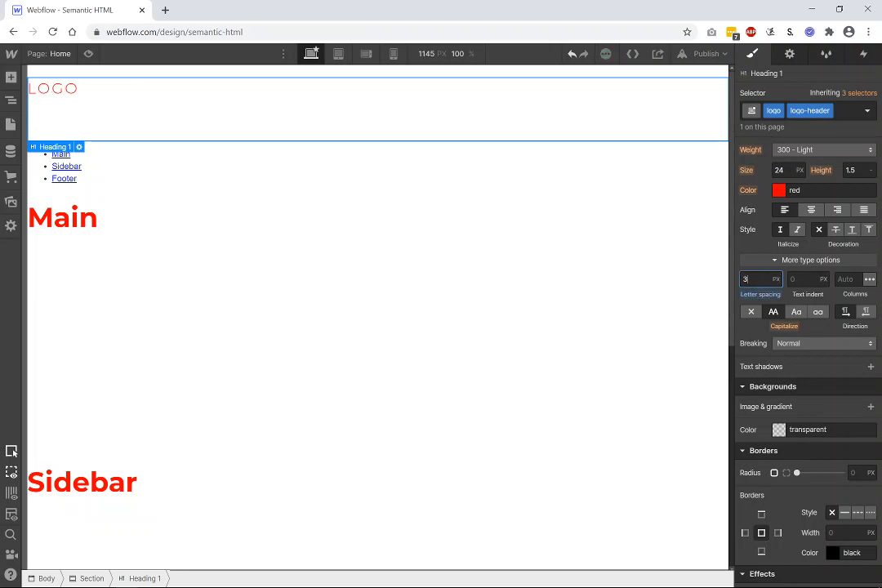
type("0")
left_click(392, 261)
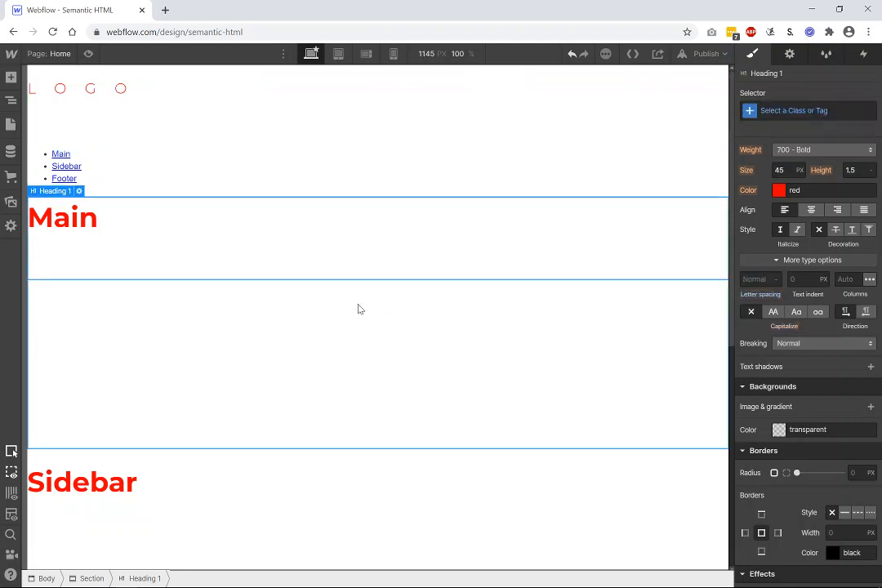
left_click(100, 94)
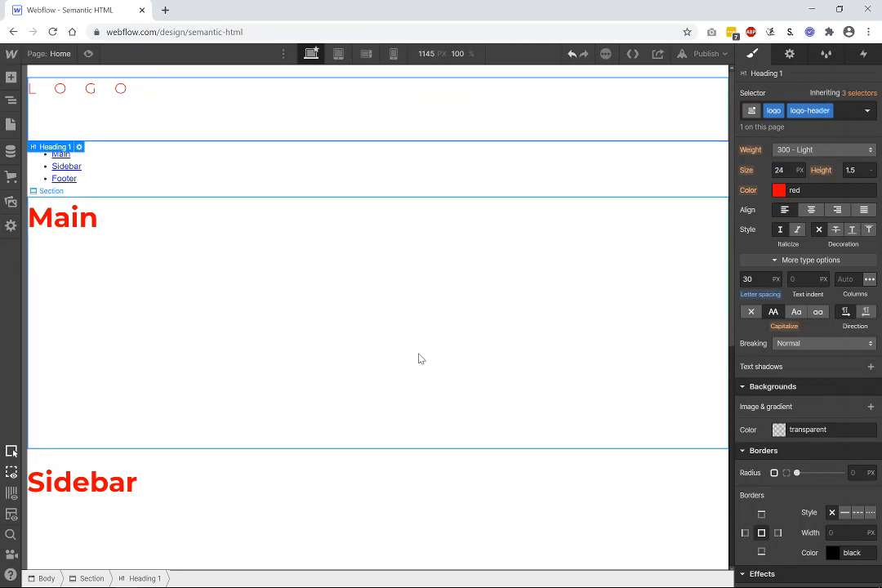
Step: Try the existing logo-header combo class on the Footer heading, and remove it again
scroll(421, 348, "down", 5)
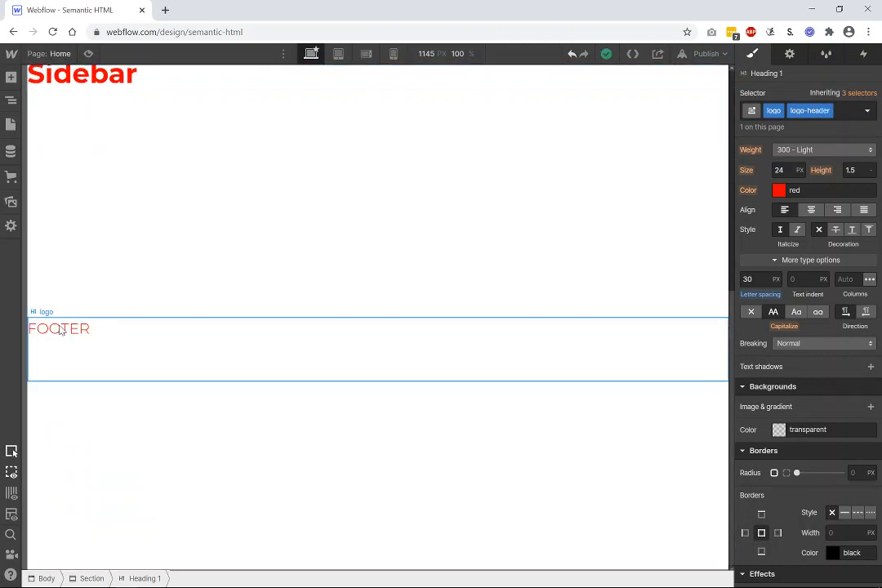
left_click(59, 332)
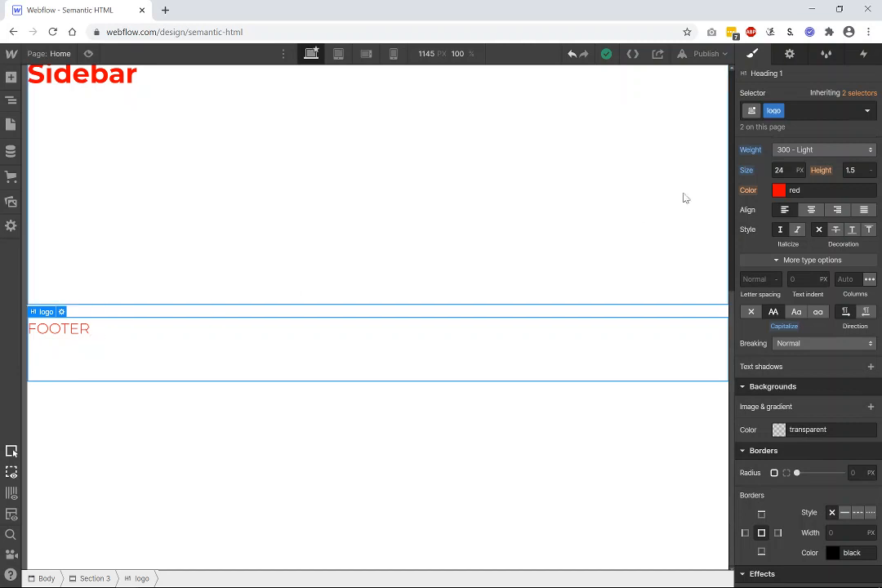
left_click(817, 112)
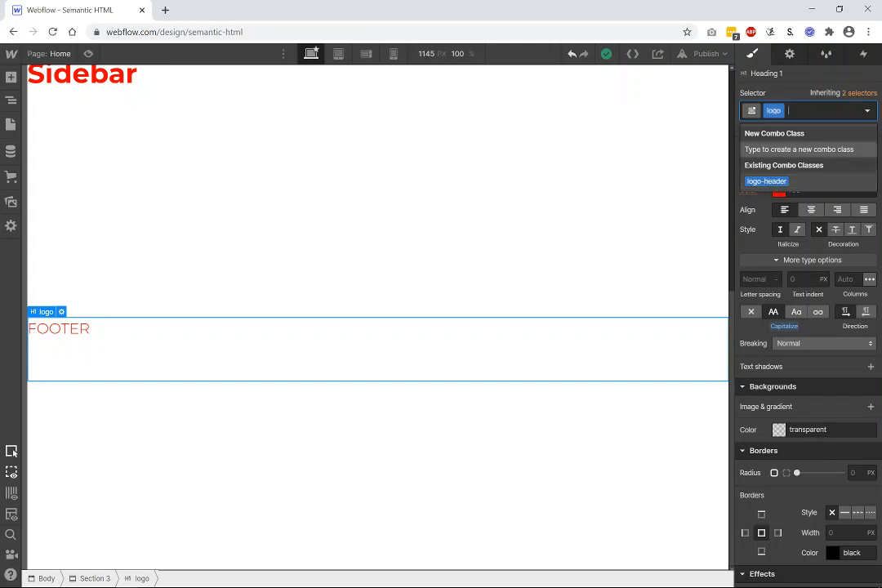
left_click(776, 183)
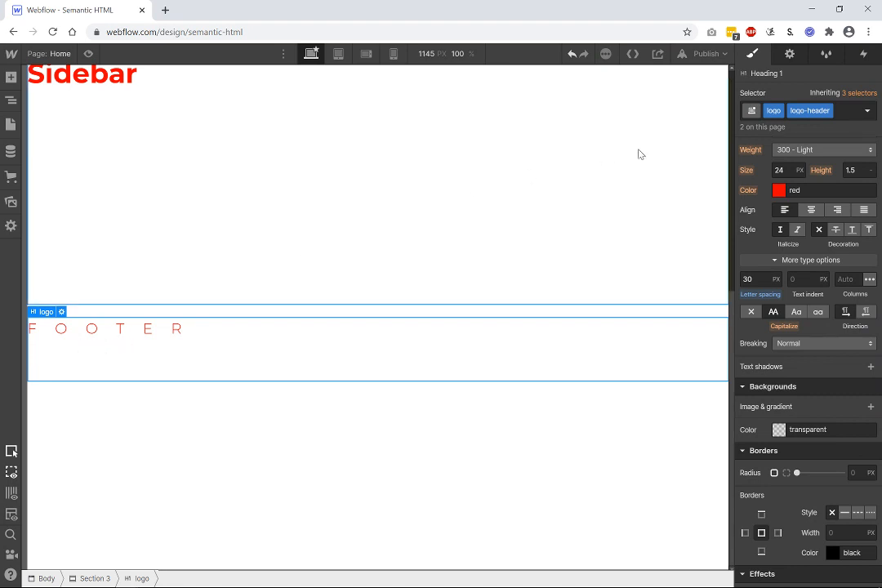
left_click(828, 110)
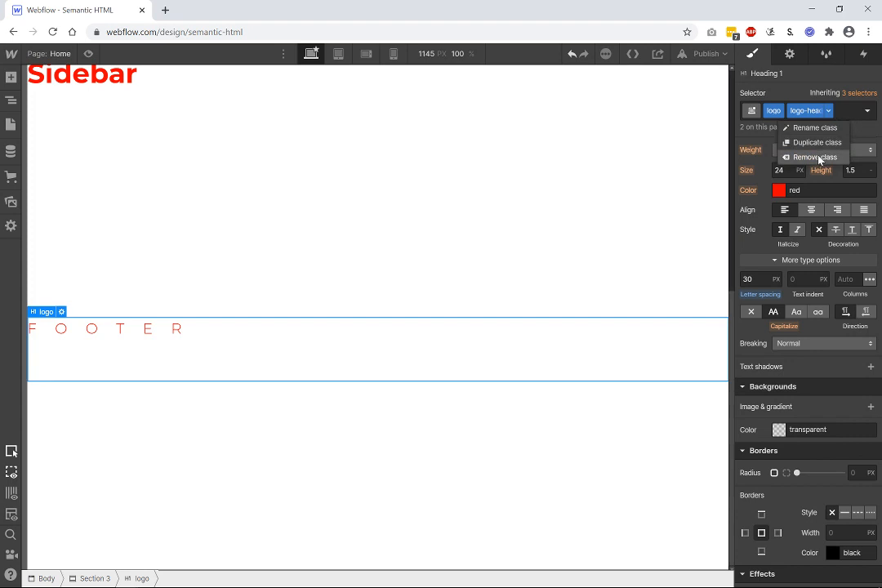
left_click(818, 157)
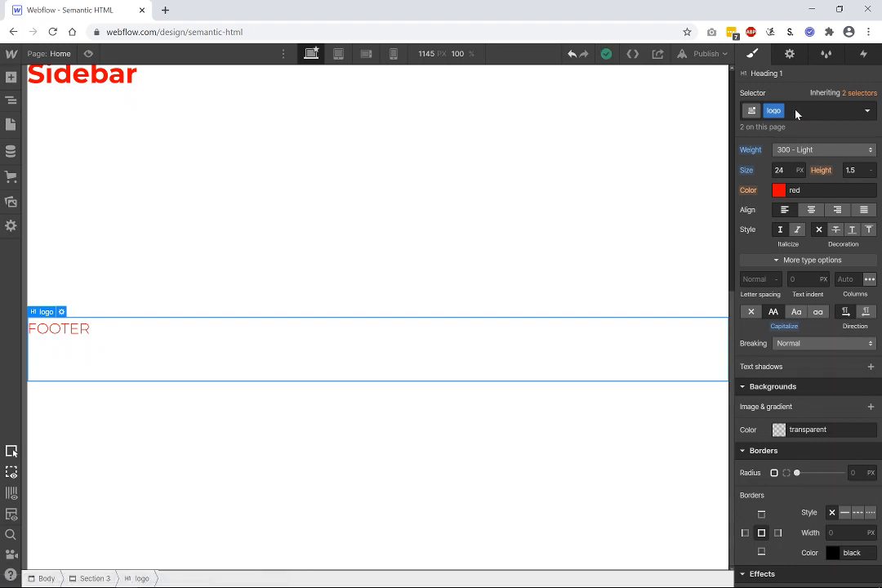
Step: Add a new combo class named logo-footer to the Footer heading on top of its logo class
left_click(827, 151)
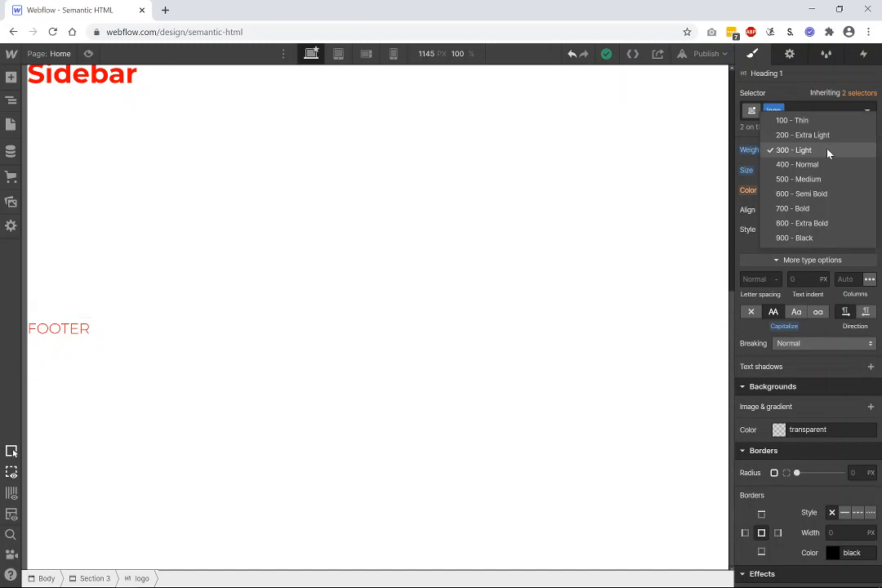
left_click(813, 110)
left_click(807, 108)
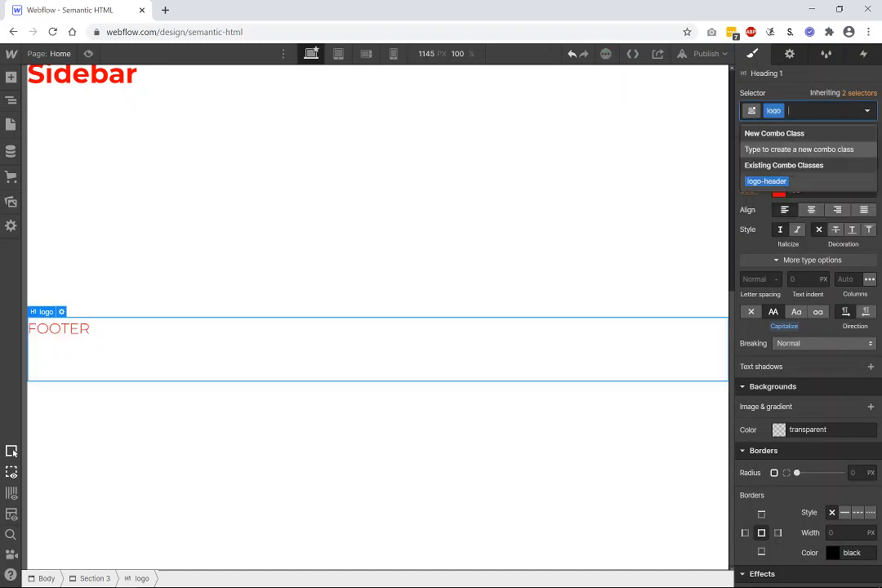
type("logo")
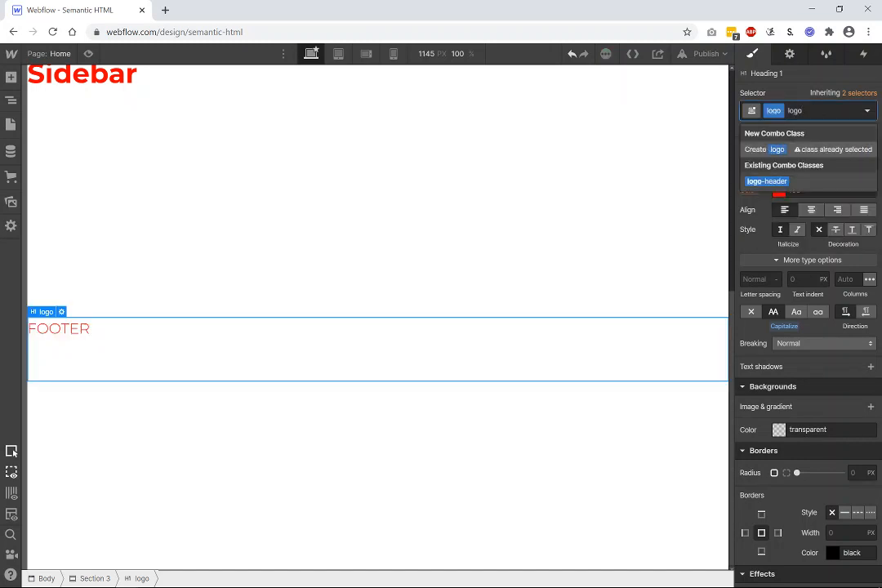
type("-footer")
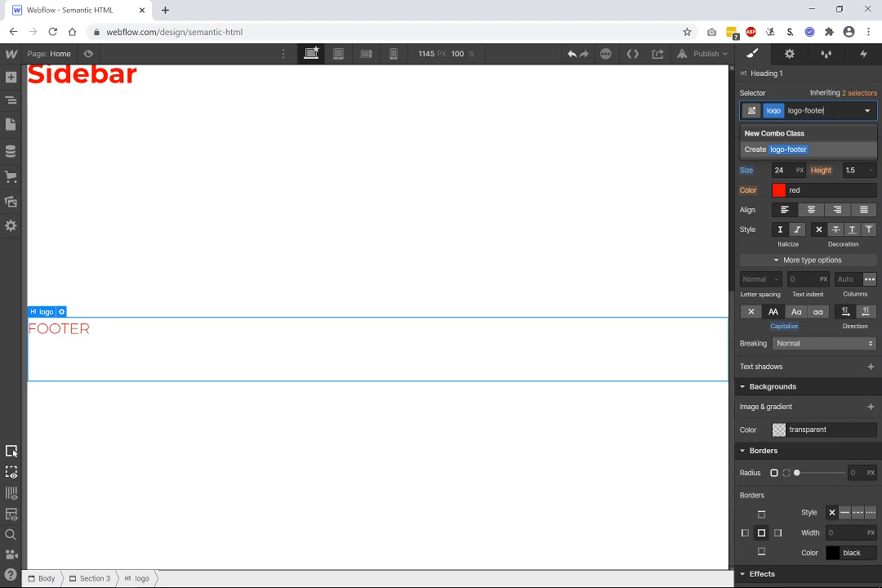
key("Return")
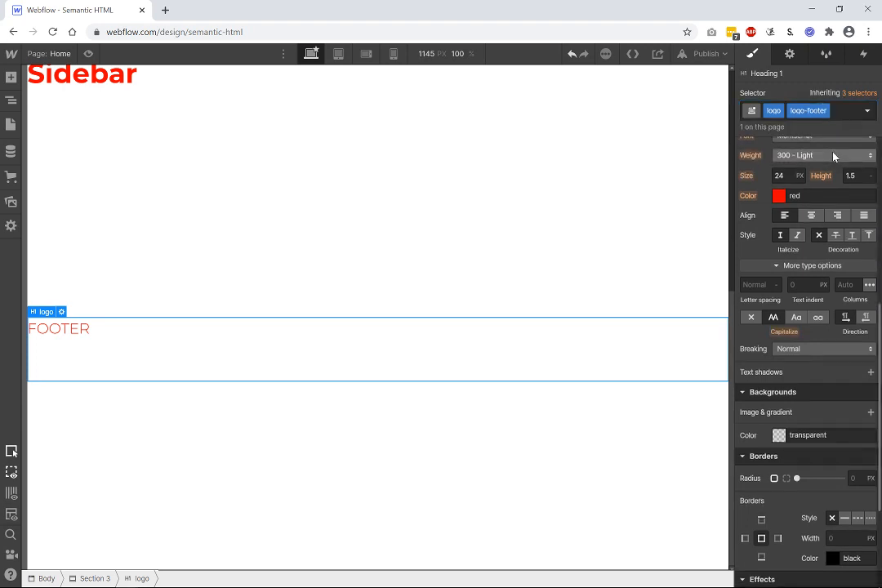
Step: Set the logo-footer combo class's font weight to 900 - Black and select the Footer section
left_click(827, 155)
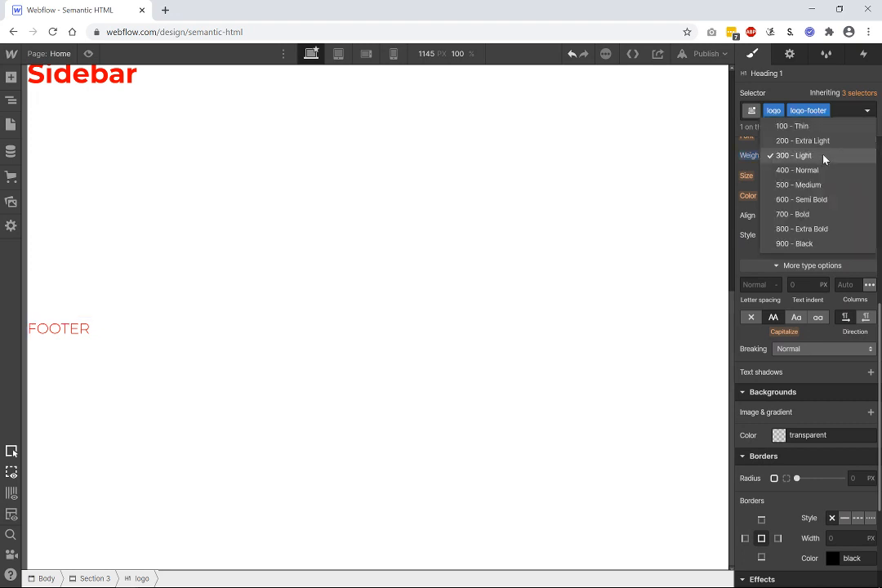
left_click(811, 243)
left_click(294, 339)
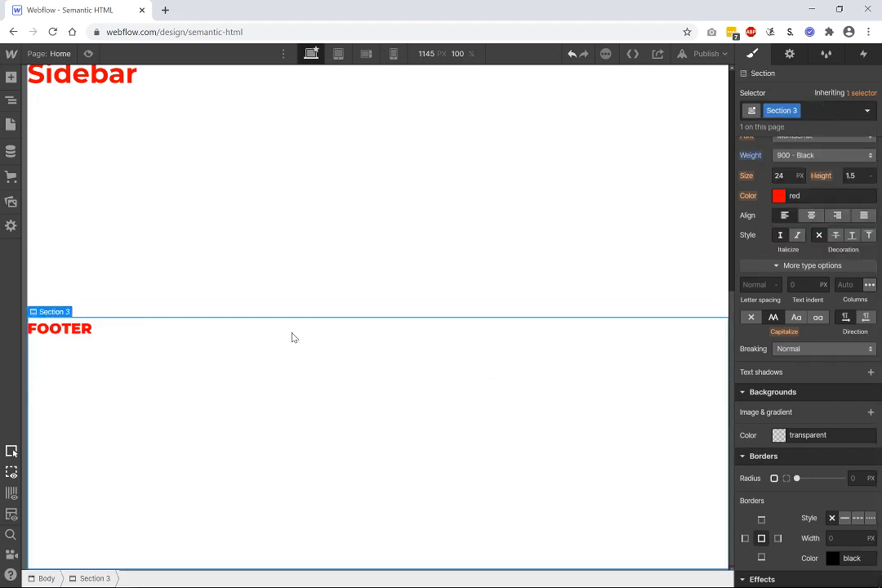
Step: Compare the Logo and Footer headings' combo classes, and remove the logo-header combo class from the Logo heading
scroll(68, 332, "up", 4)
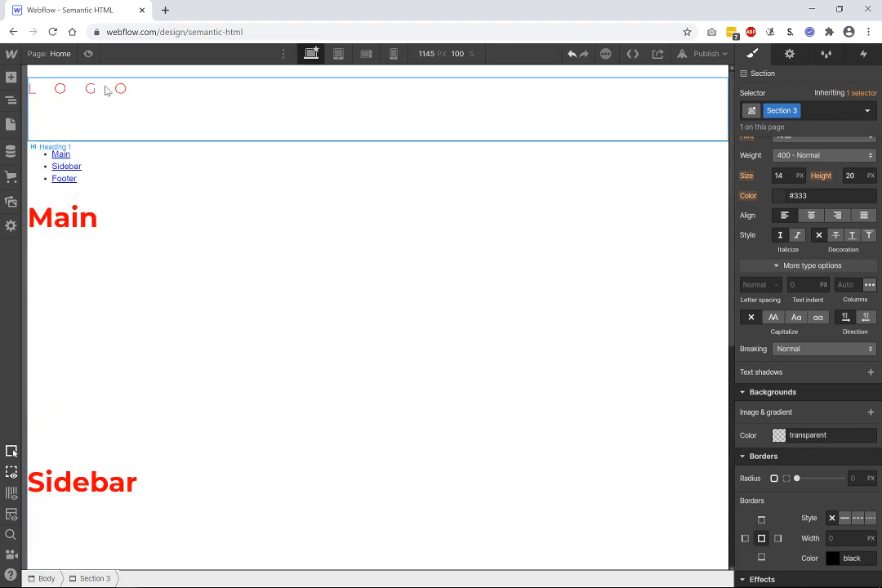
left_click(105, 91)
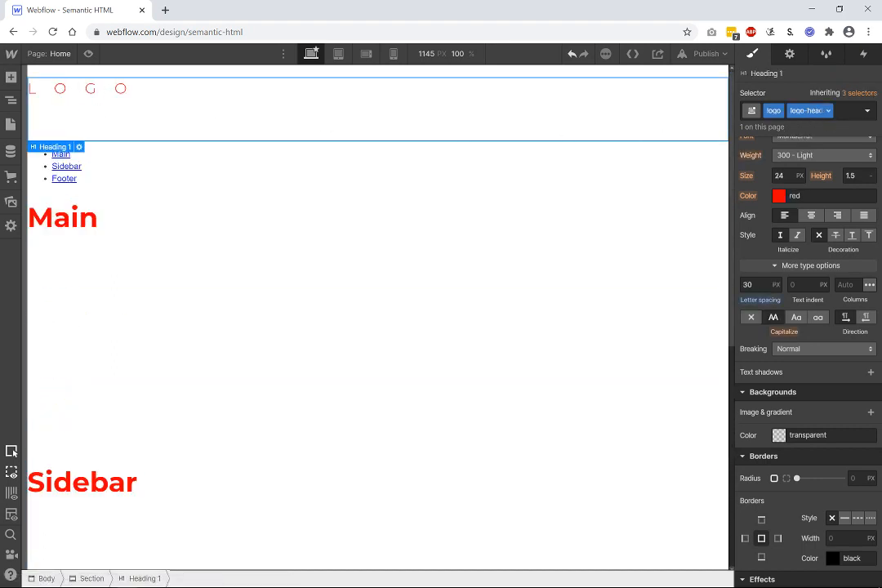
scroll(252, 303, "down", 5)
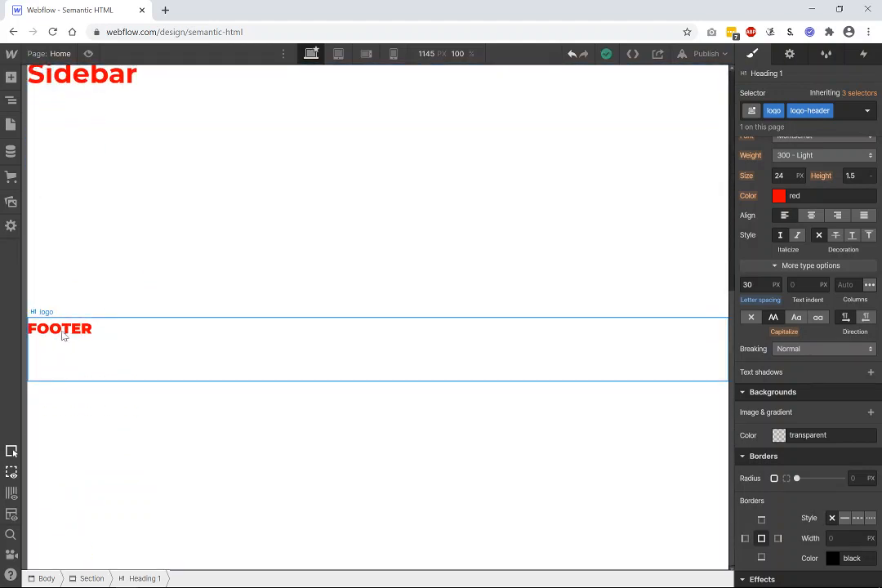
left_click(60, 335)
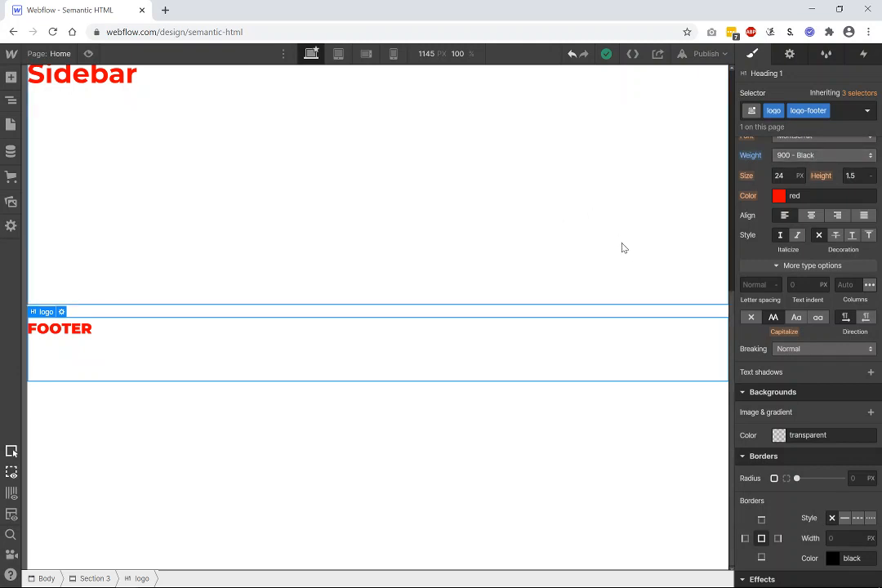
scroll(623, 246, "up", 2)
scroll(623, 246, "up", 3)
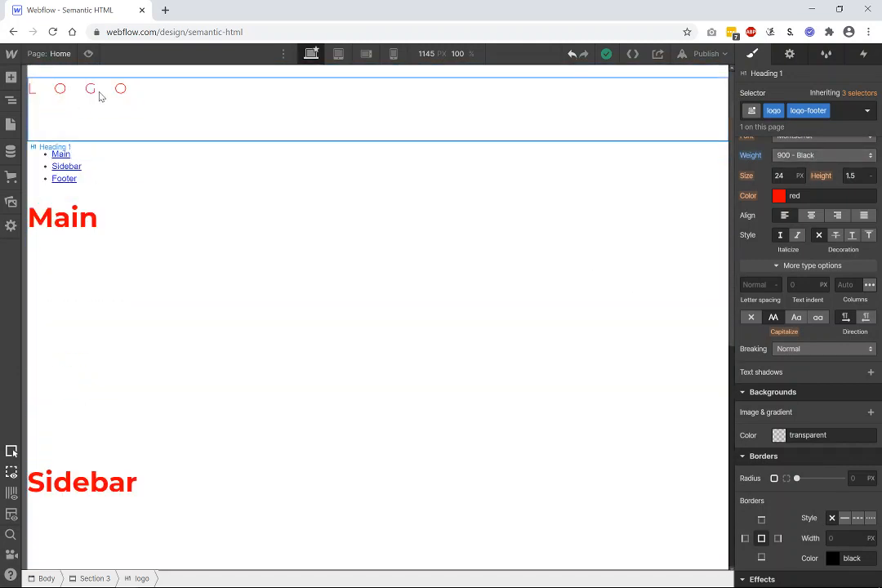
left_click(116, 106)
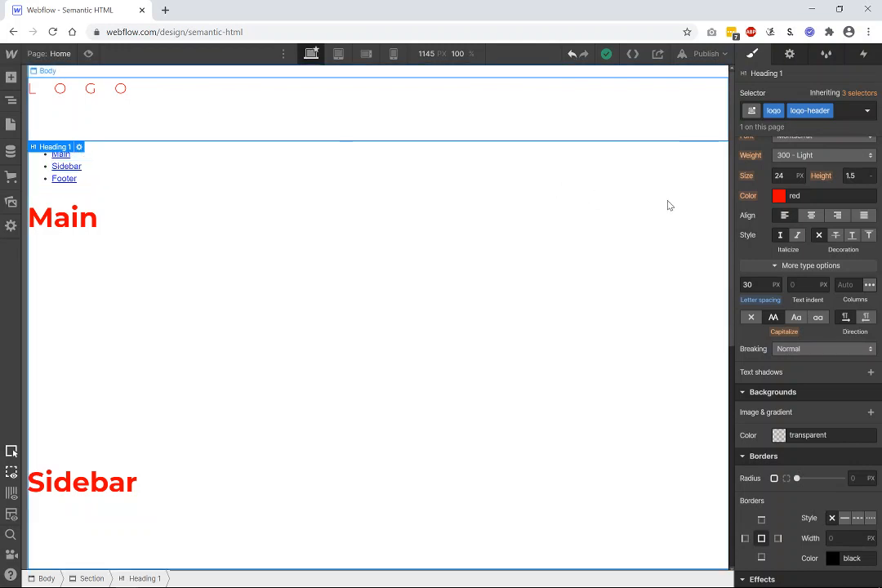
left_click(829, 113)
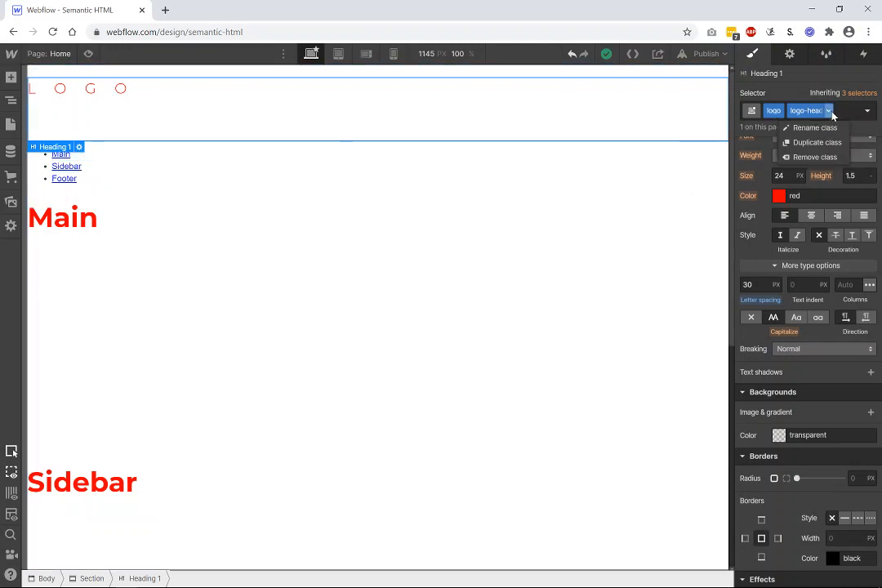
left_click(826, 158)
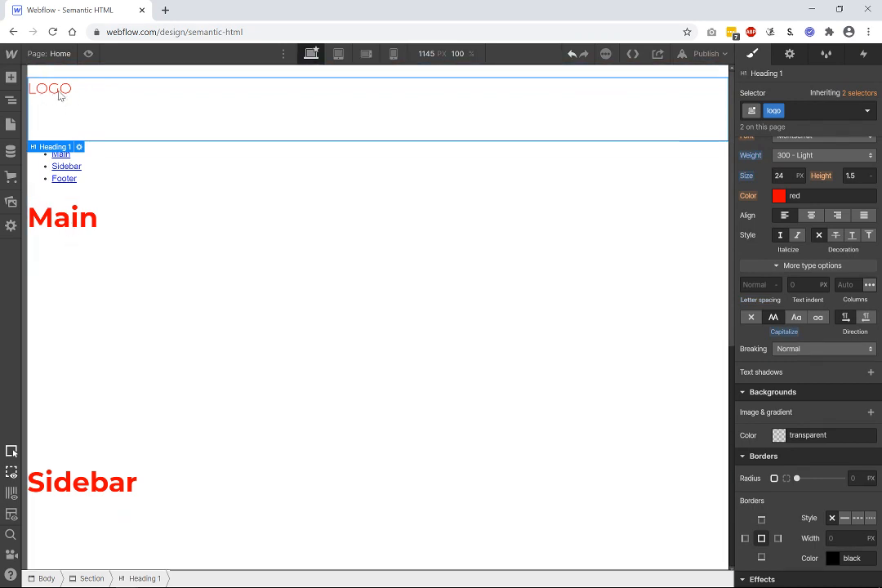
Step: Remove the logo-footer combo class from the Footer heading, keeping its logo class
scroll(301, 230, "down", 2)
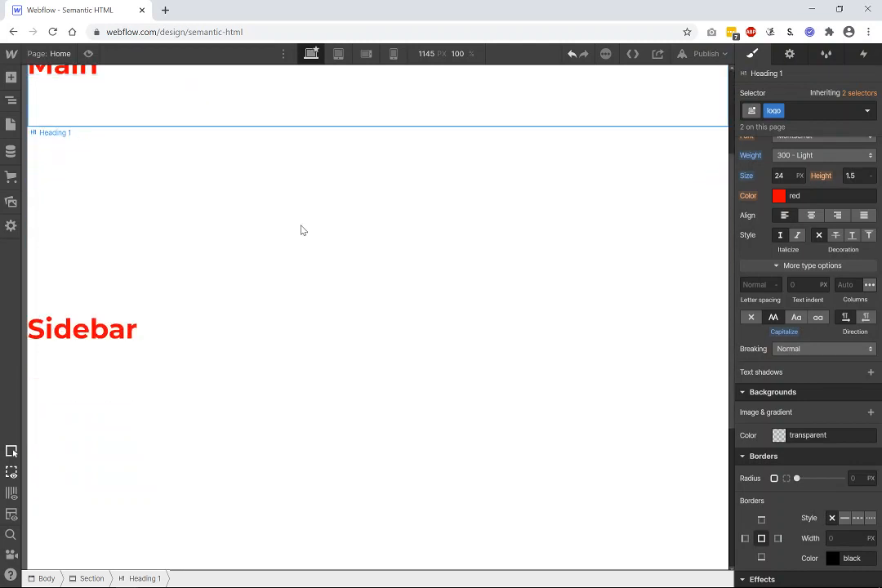
scroll(301, 230, "down", 3)
left_click(85, 335)
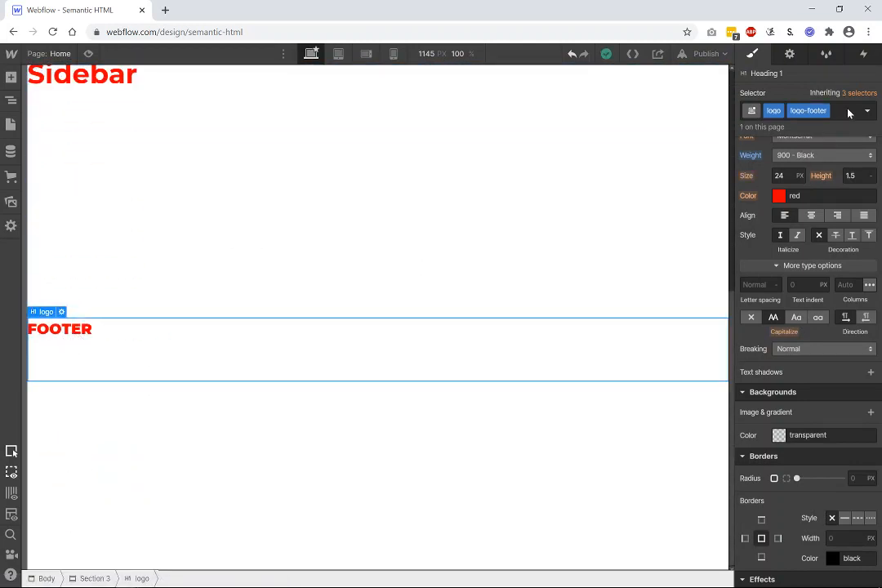
left_click(825, 111)
left_click(808, 157)
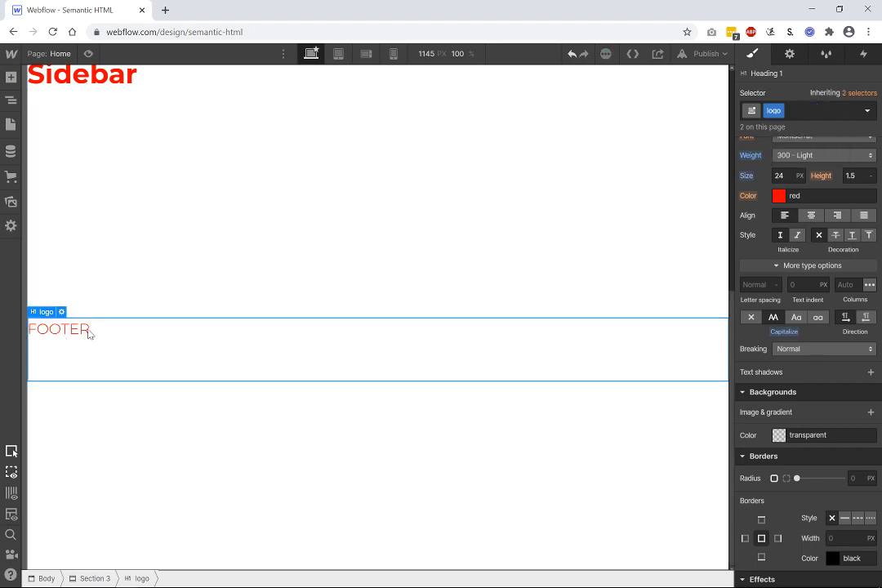
Step: Add a Button element between the Main and Sidebar sections and check its place in the page structure
scroll(115, 332, "up", 5)
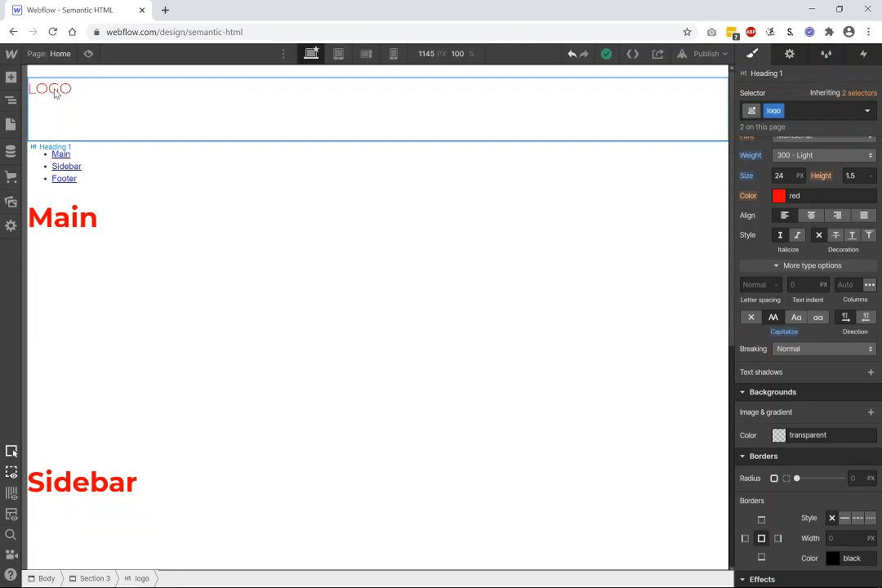
left_click(135, 292)
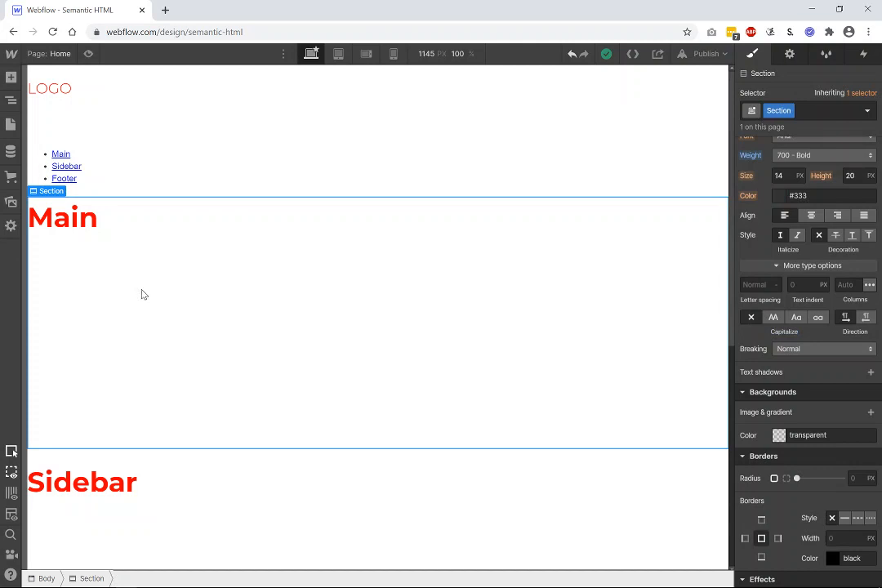
left_click(10, 100)
left_click(10, 76)
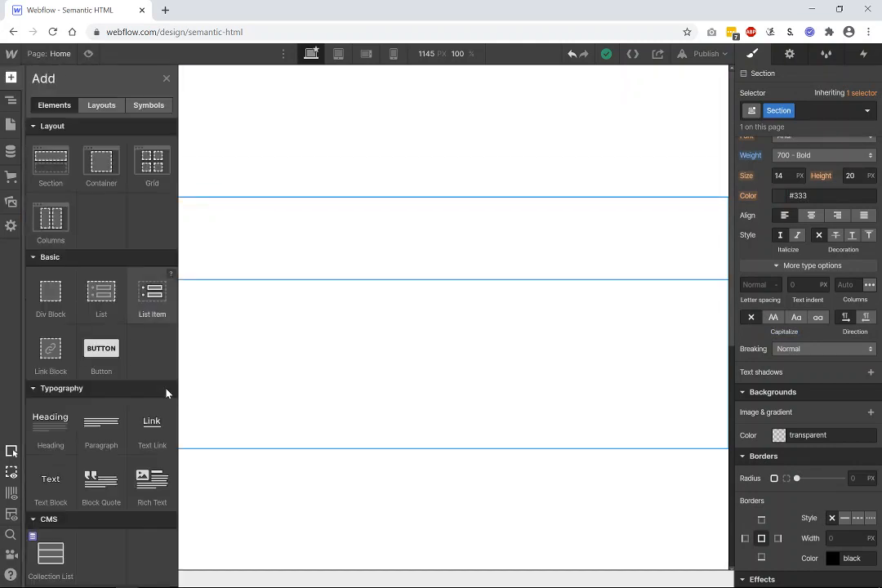
left_click_drag(102, 351, 109, 263)
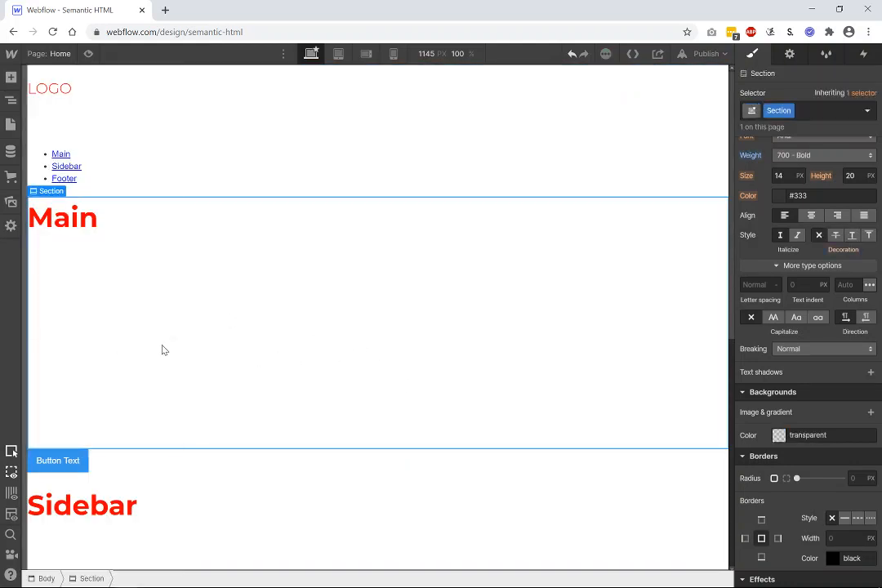
scroll(164, 349, "down", 3)
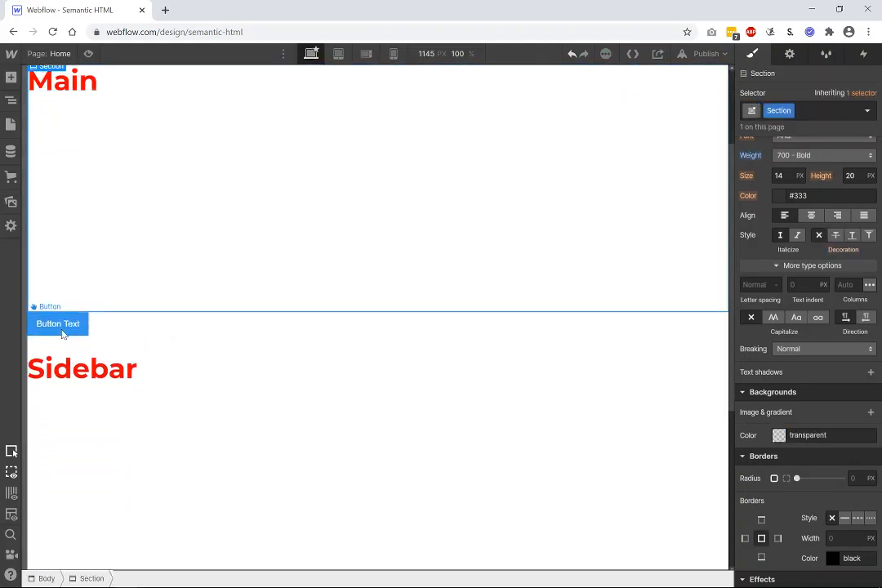
left_click(59, 324)
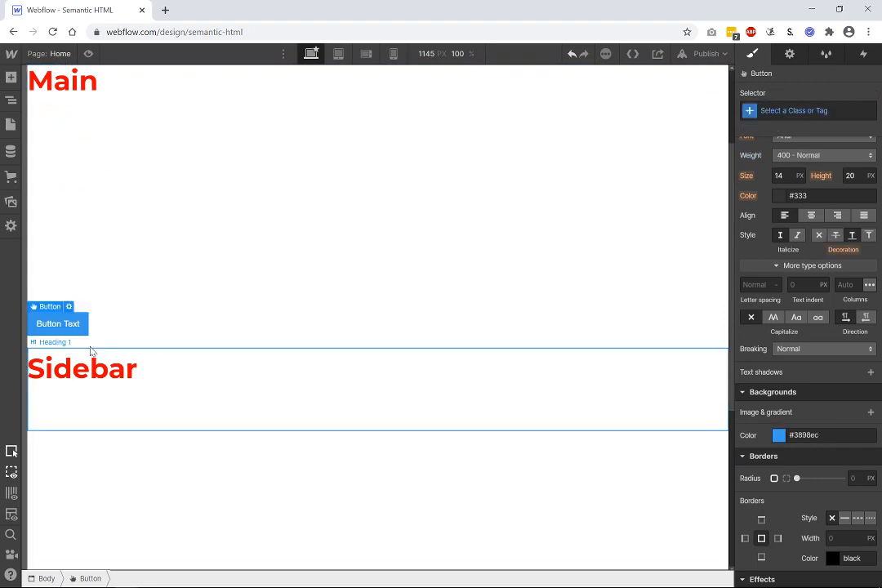
left_click(12, 100)
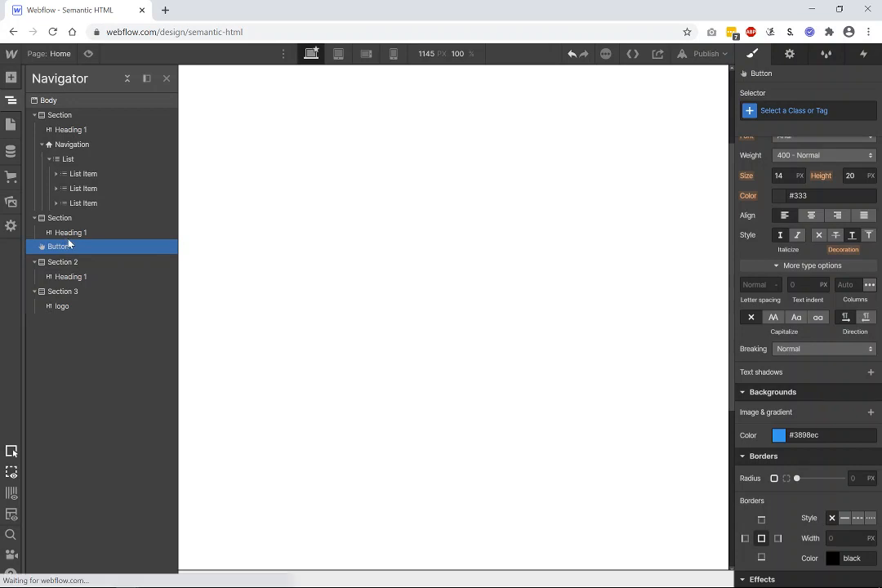
left_click(319, 360)
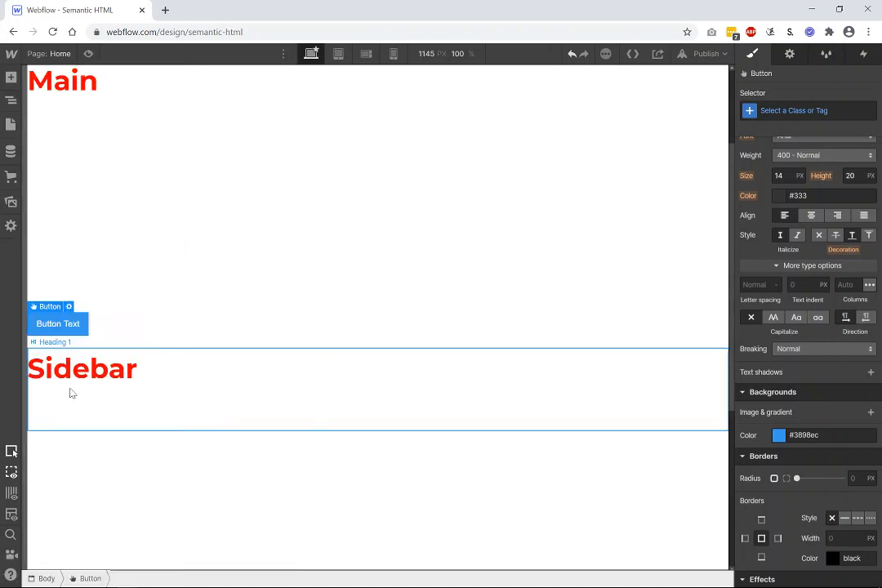
left_click(69, 393)
left_click(126, 267)
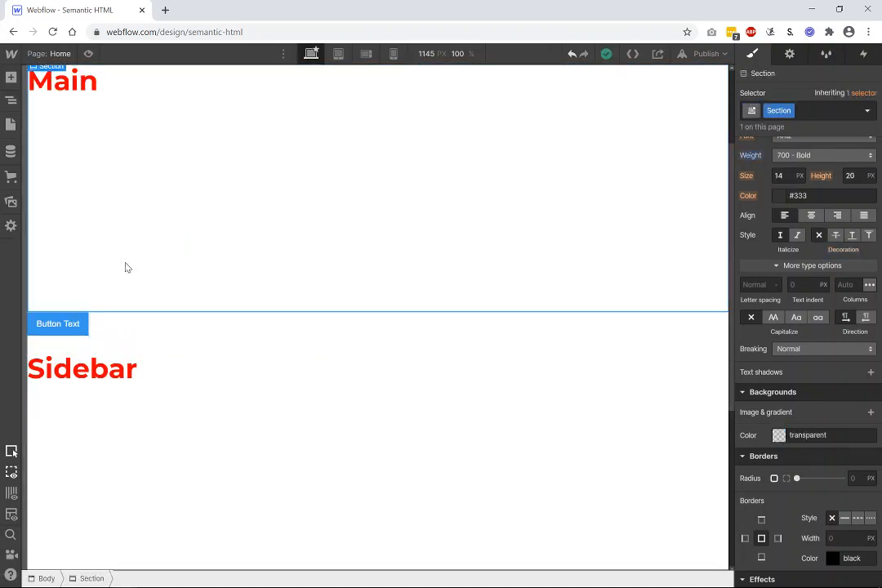
Step: Try a white background color on the new button, and replace it with dark blue #003461
left_click(80, 327)
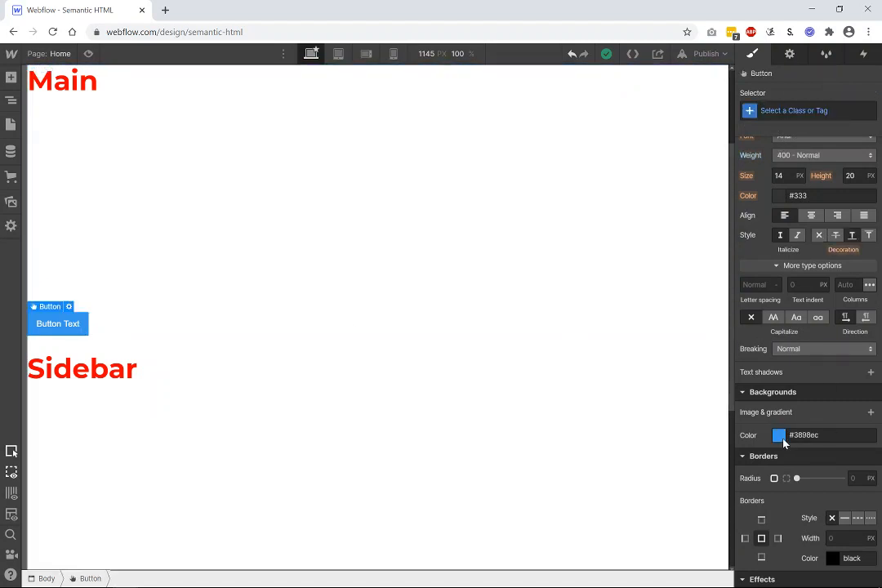
left_click(779, 436)
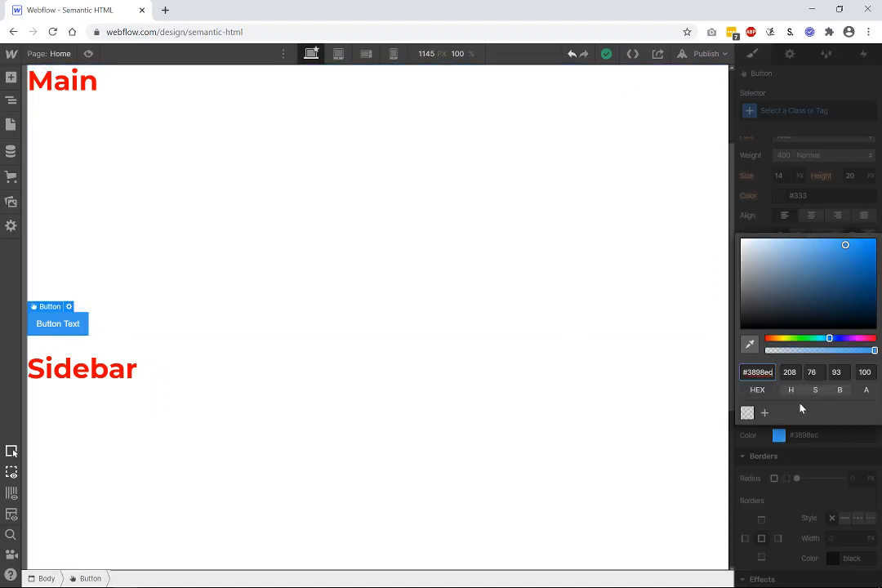
left_click(741, 239)
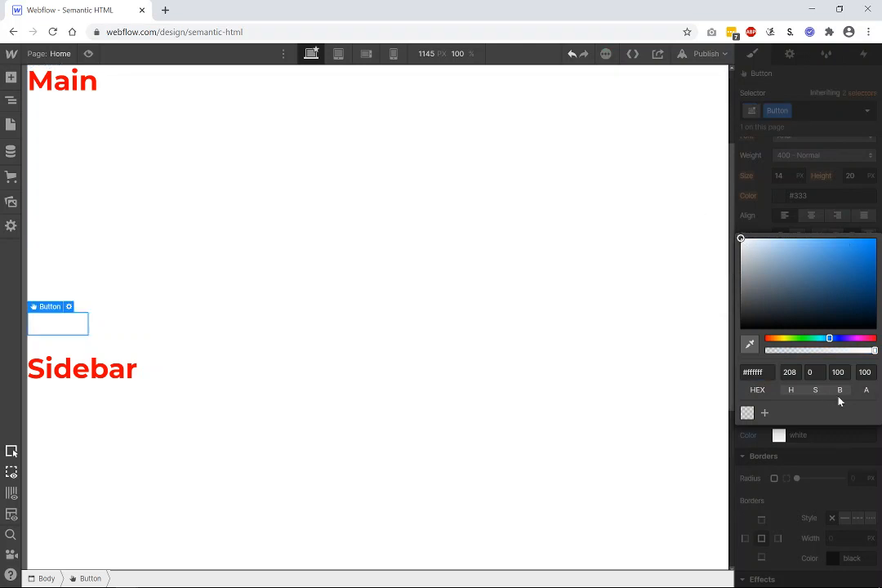
left_click(812, 485)
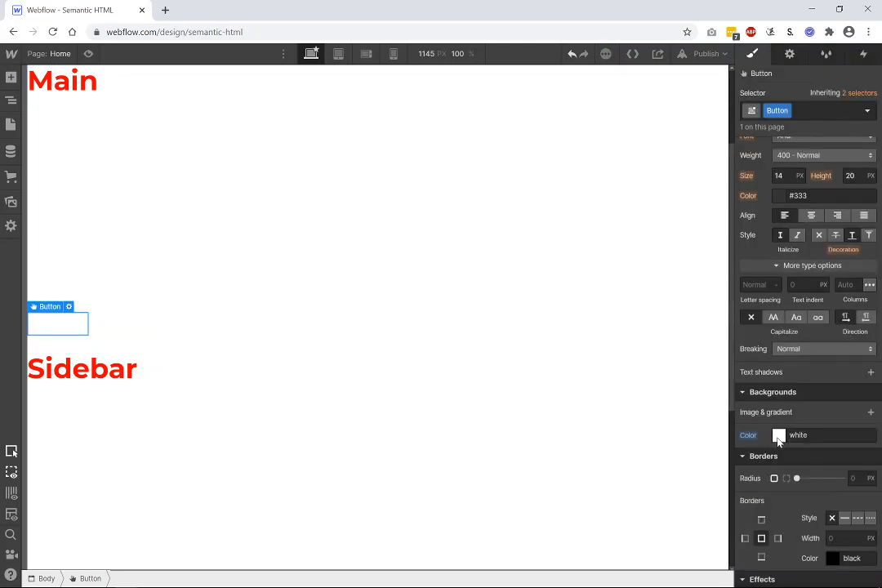
left_click(779, 436)
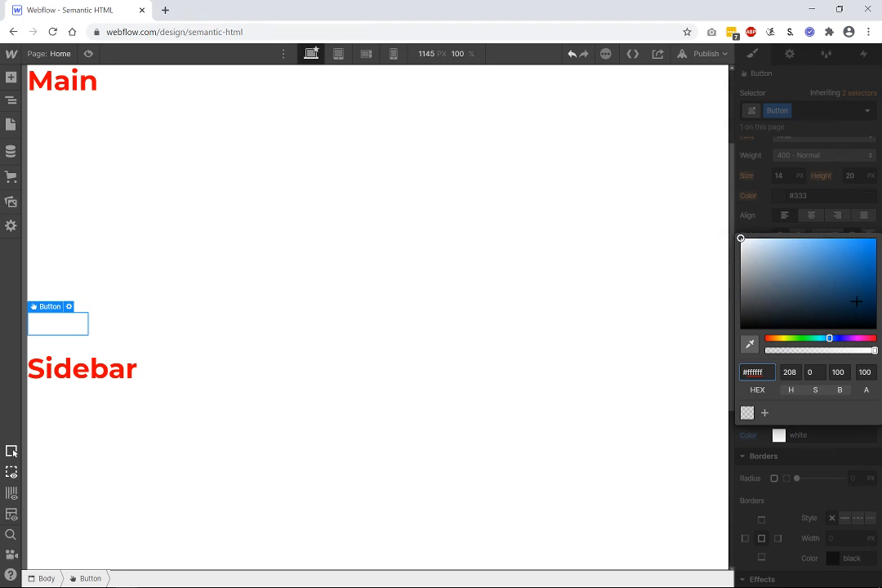
left_click(876, 295)
left_click(833, 487)
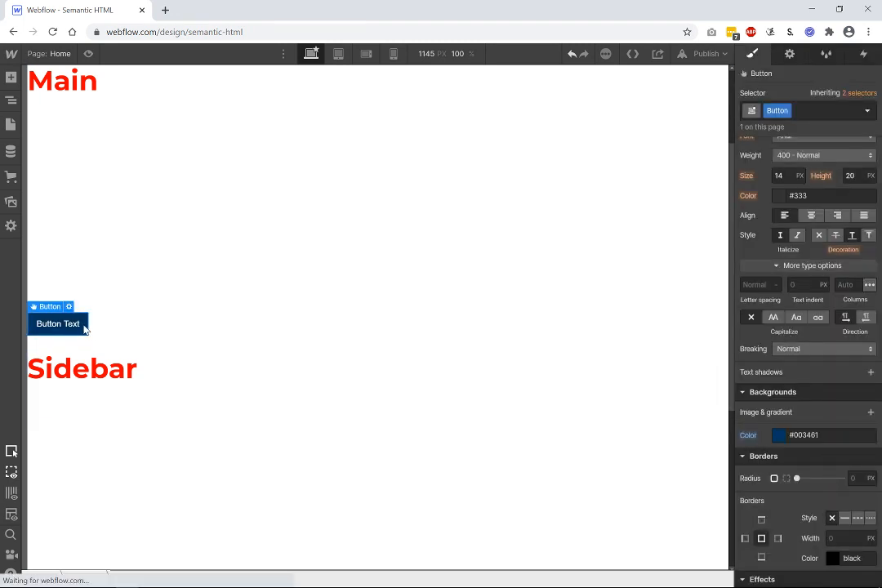
Step: Add a new combo class named button-outline to the button on top of its Button class
left_click(802, 116)
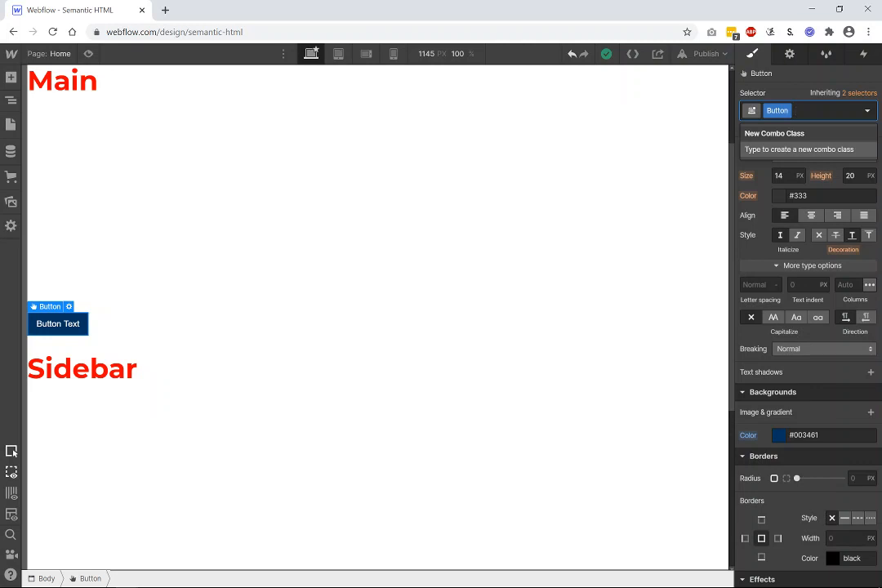
type("button")
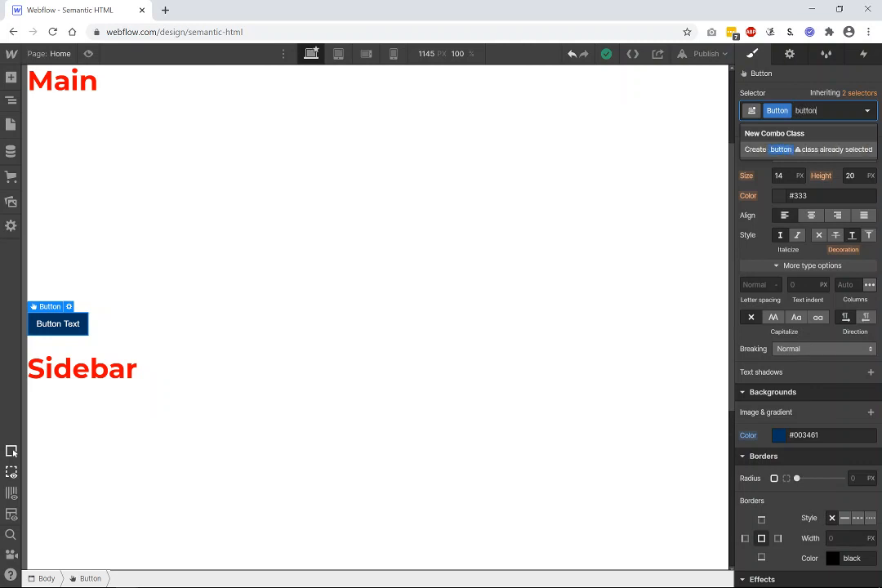
type("-outline")
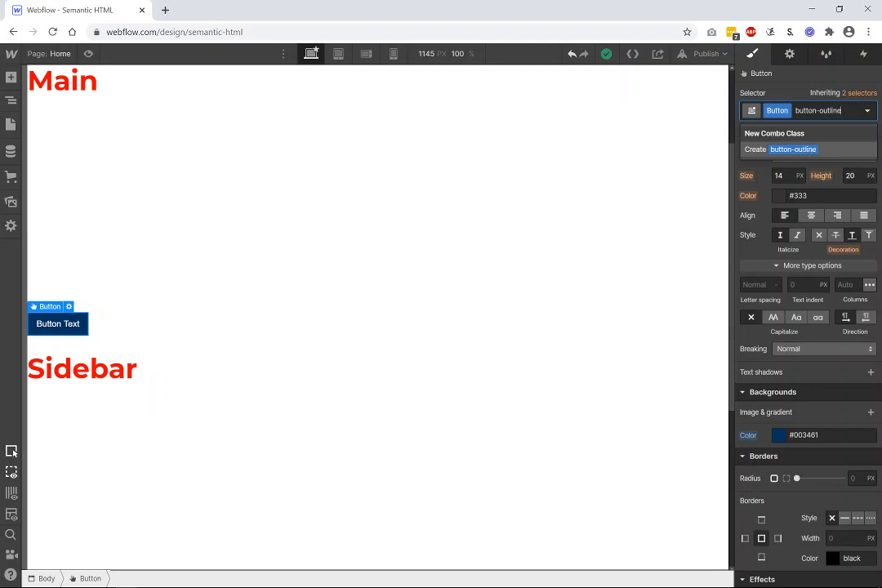
key("Return")
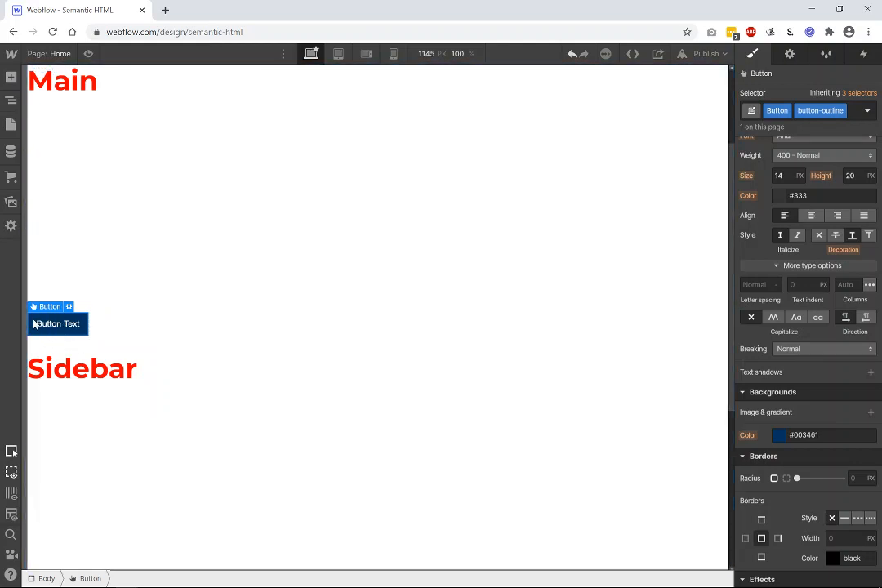
Step: Create a color swatch named Midnight Blue from the button's background color #003461 in the button-outline combo class
left_click(780, 436)
left_click(762, 415)
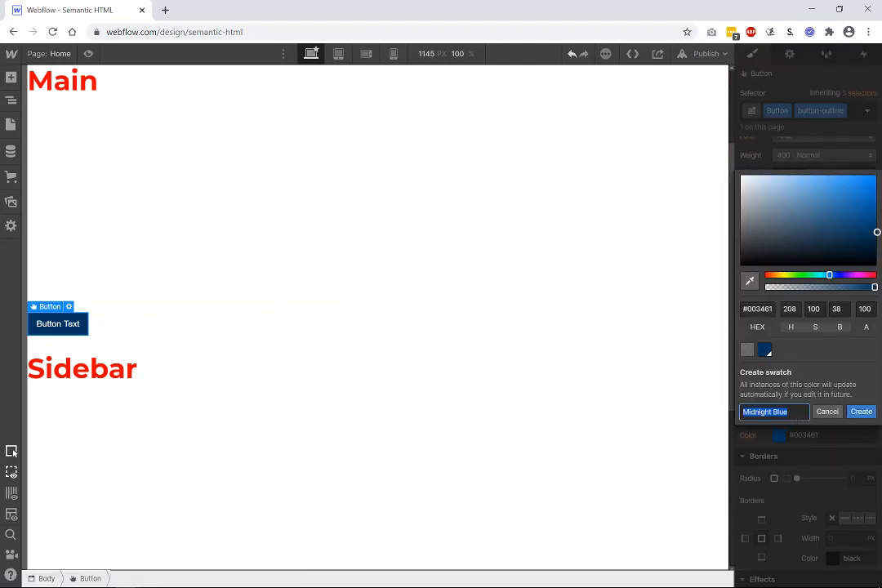
left_click(862, 411)
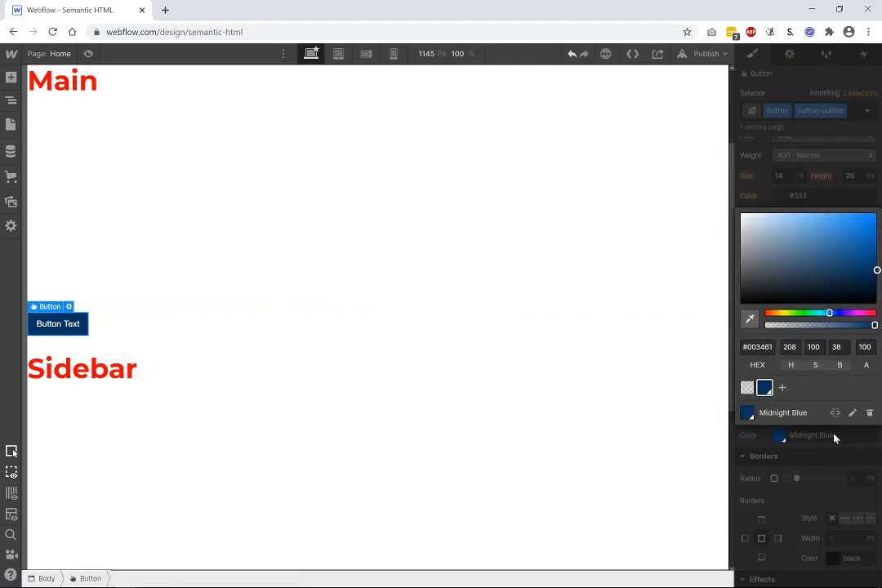
left_click(808, 141)
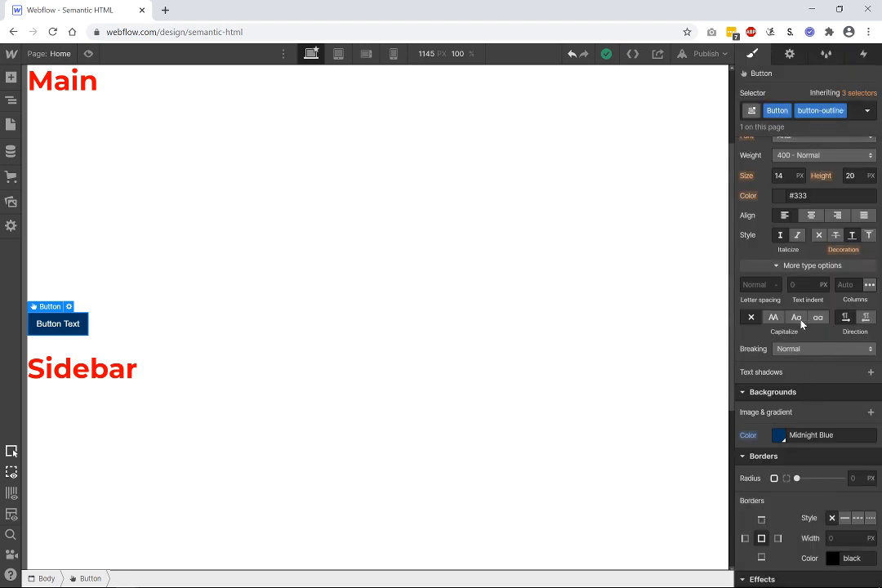
Step: Give the button-outline combo class a 1 px corner radius and a solid 1 px border in the Midnight Blue swatch
scroll(793, 256, "up", 2)
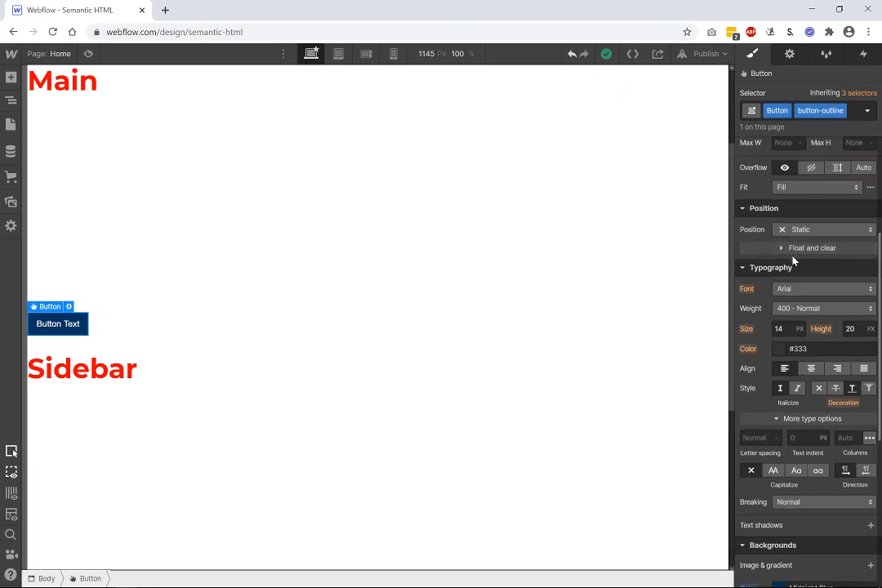
scroll(792, 263, "up", 1)
scroll(793, 269, "down", 5)
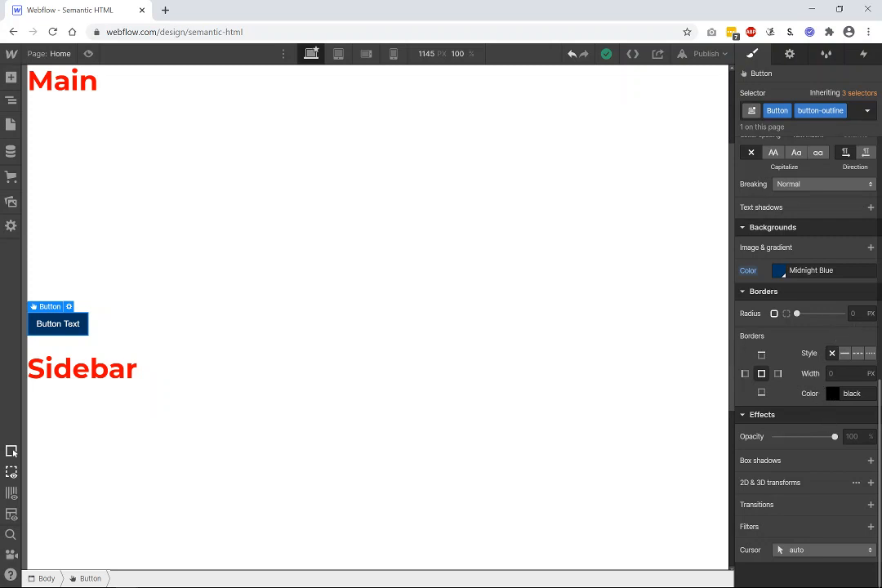
left_click(858, 314)
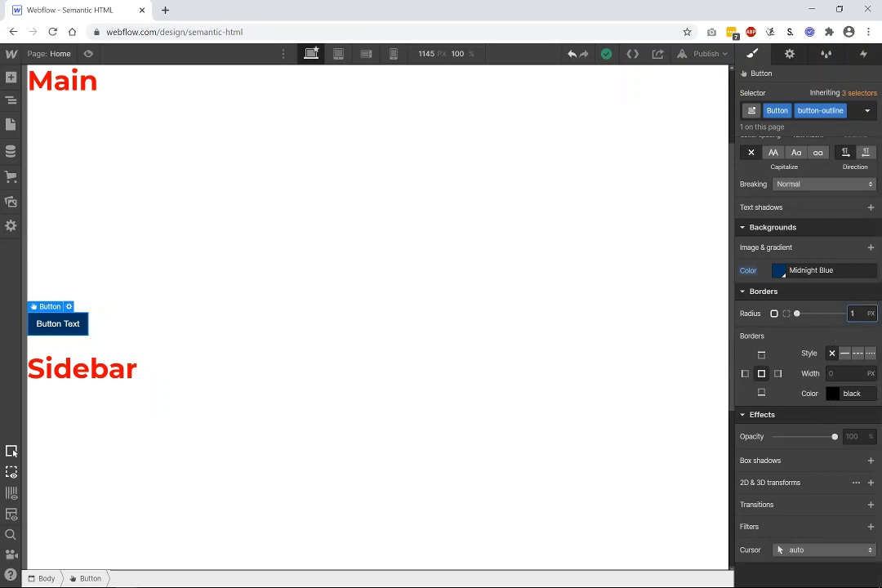
key("Return")
left_click(833, 394)
left_click(764, 373)
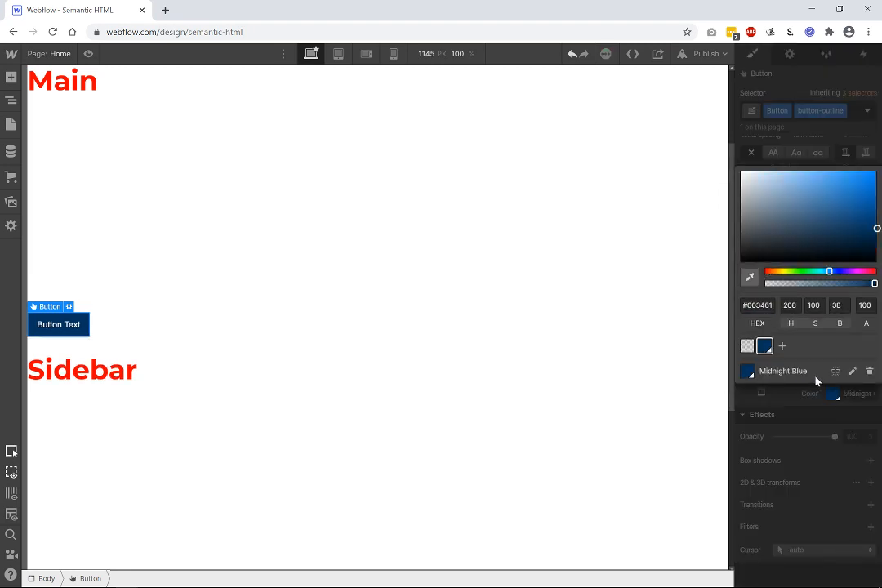
left_click(823, 426)
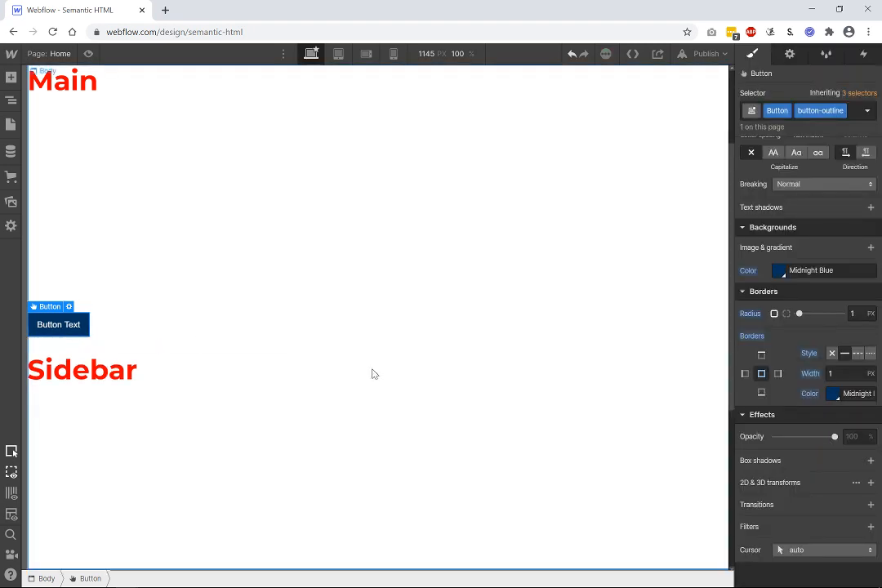
Step: Set the button-outline combo class's background color to the transparent swatch
scroll(810, 345, "up", 1)
scroll(811, 344, "down", 1)
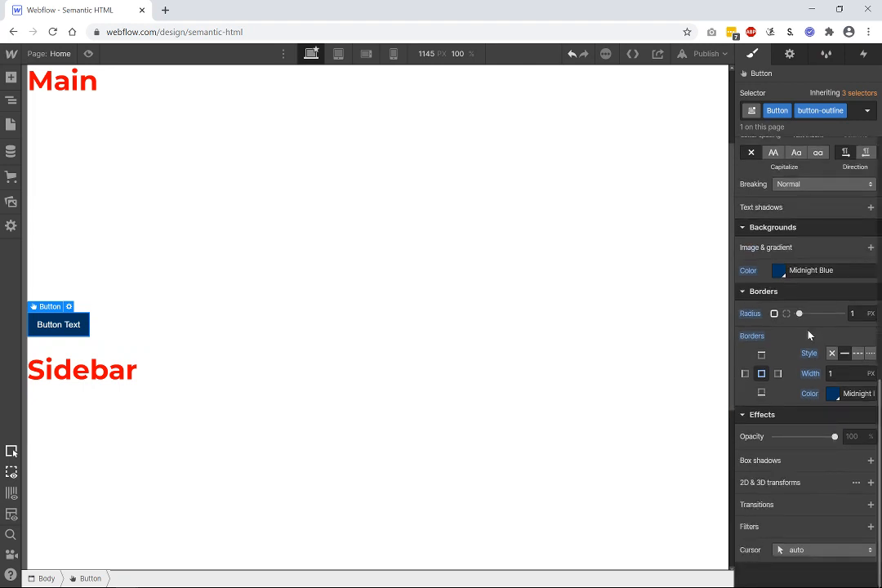
scroll(810, 345, "up", 1)
left_click(780, 364)
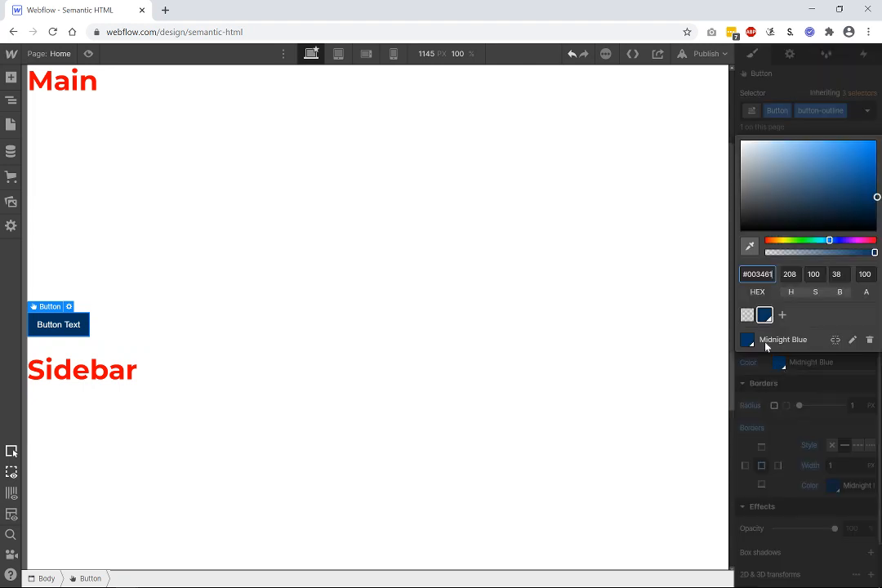
left_click(747, 316)
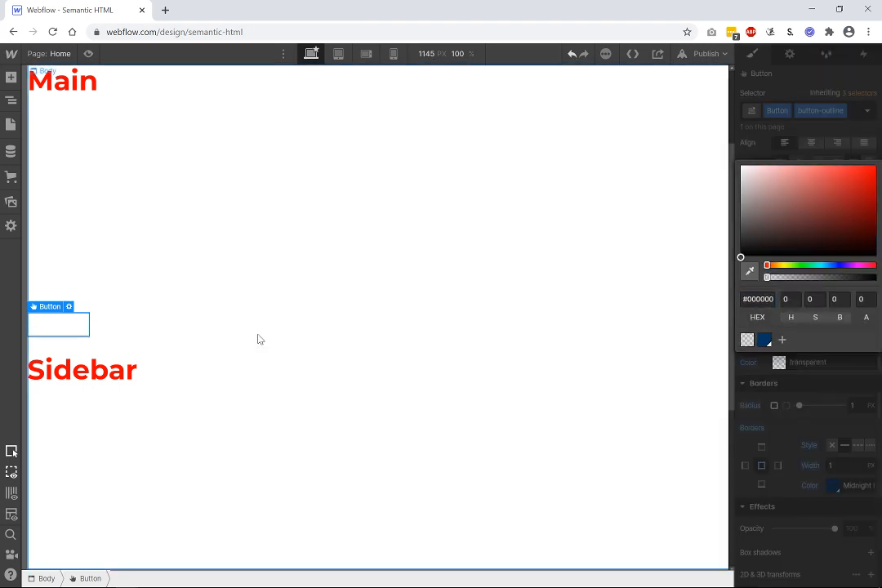
left_click(79, 342)
left_click(58, 324)
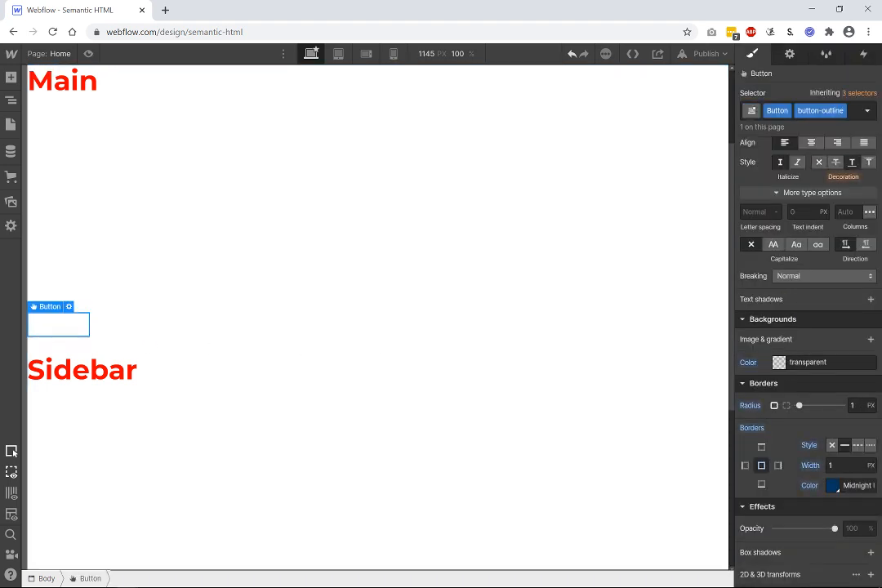
Step: Set the button-outline combo class's text color to the Midnight Blue swatch and deselect the button
scroll(810, 356, "up", 1)
scroll(807, 353, "up", 1)
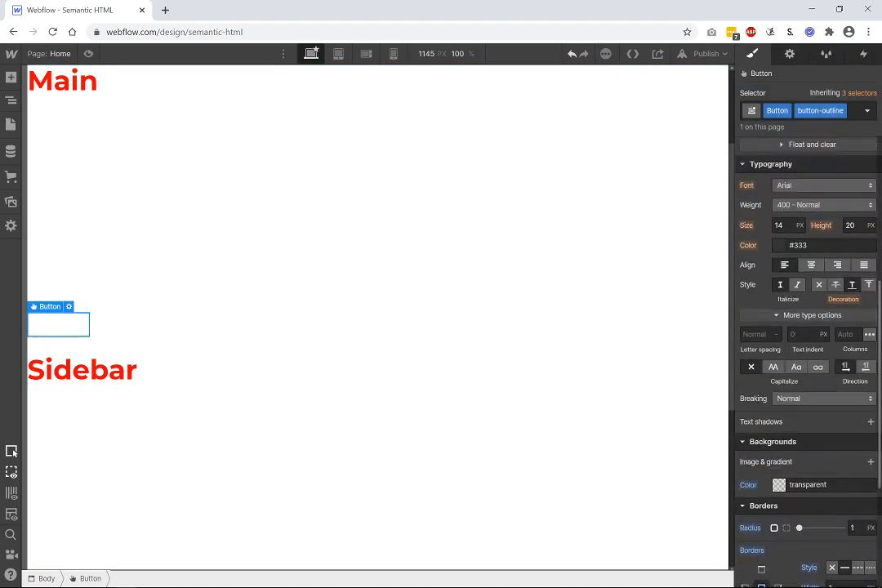
left_click(779, 247)
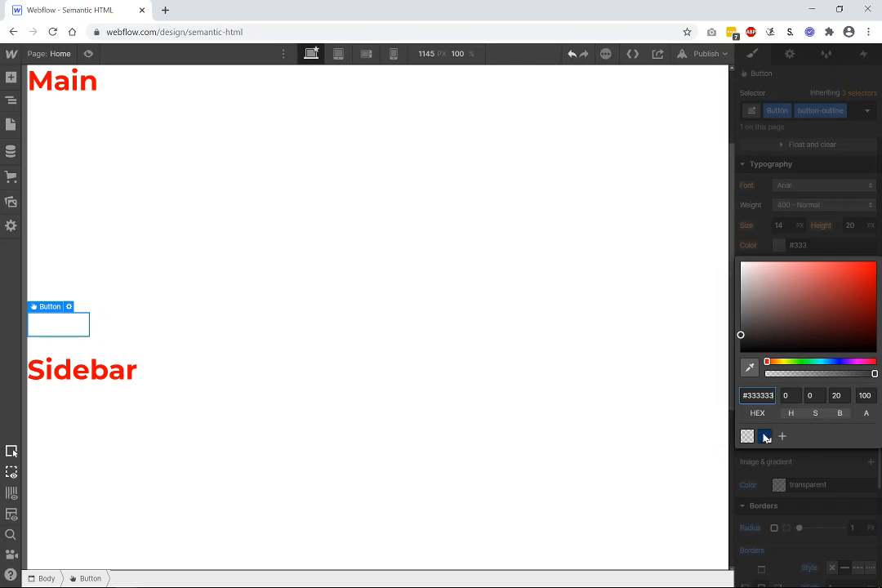
left_click(765, 437)
left_click(130, 308)
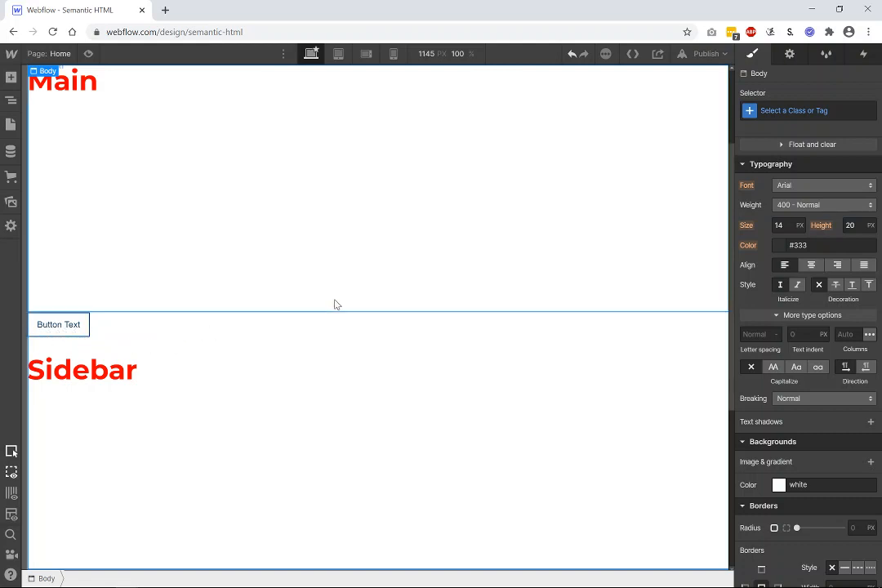
Step: Add a second Button element inside Section 2, directly below the Sidebar heading
key("z")
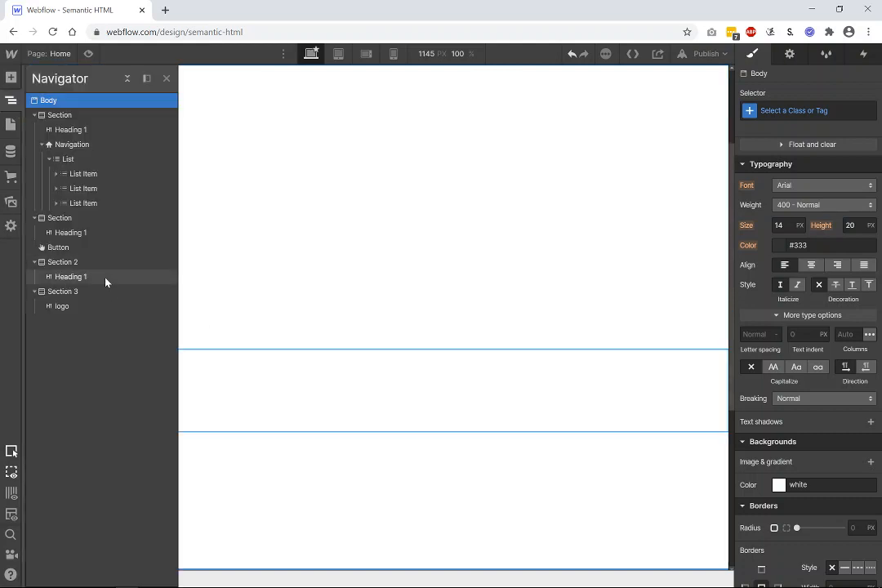
left_click(67, 249)
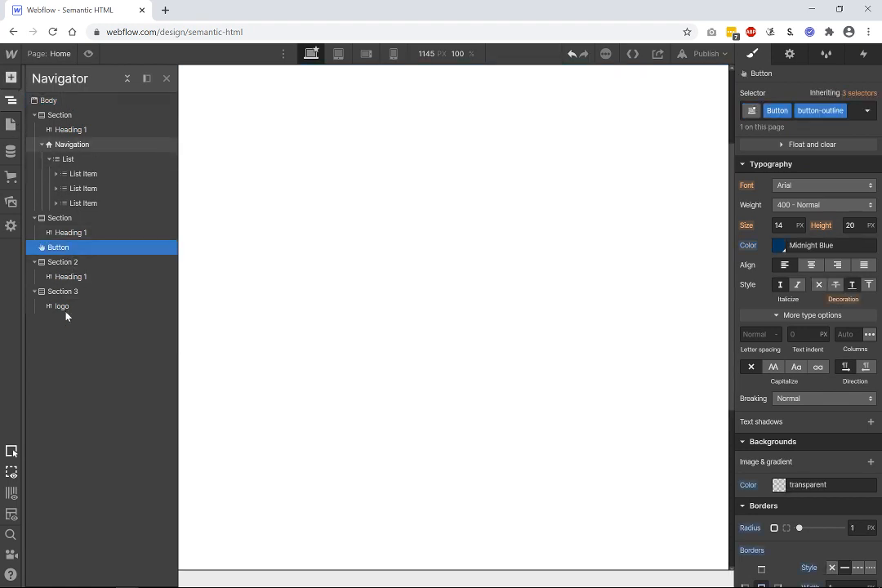
key("a")
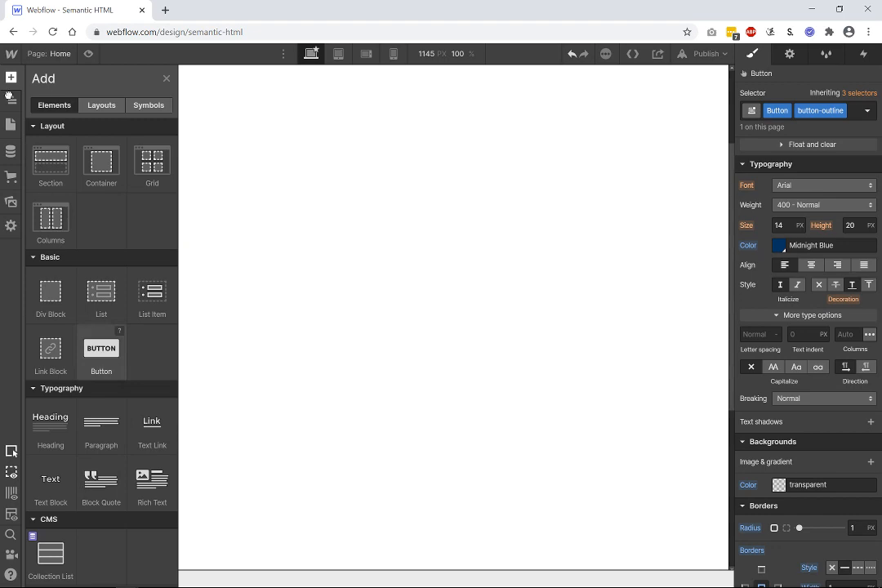
mouse_move(104, 357)
left_mouse_down()
mouse_move(12, 96)
mouse_move(62, 273)
mouse_move(64, 286)
mouse_move(49, 295)
mouse_move(133, 321)
mouse_move(128, 336)
left_mouse_up()
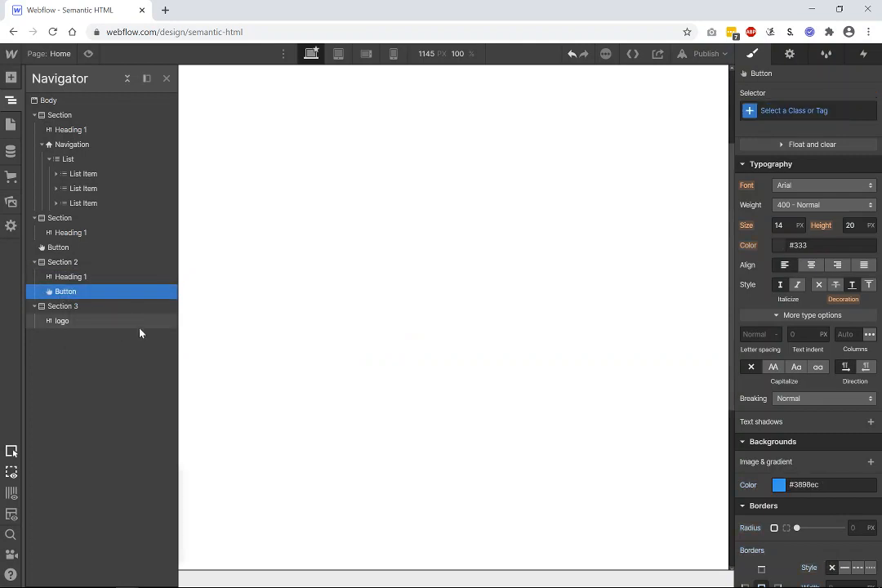
left_click(433, 465)
scroll(368, 326, "down", 2)
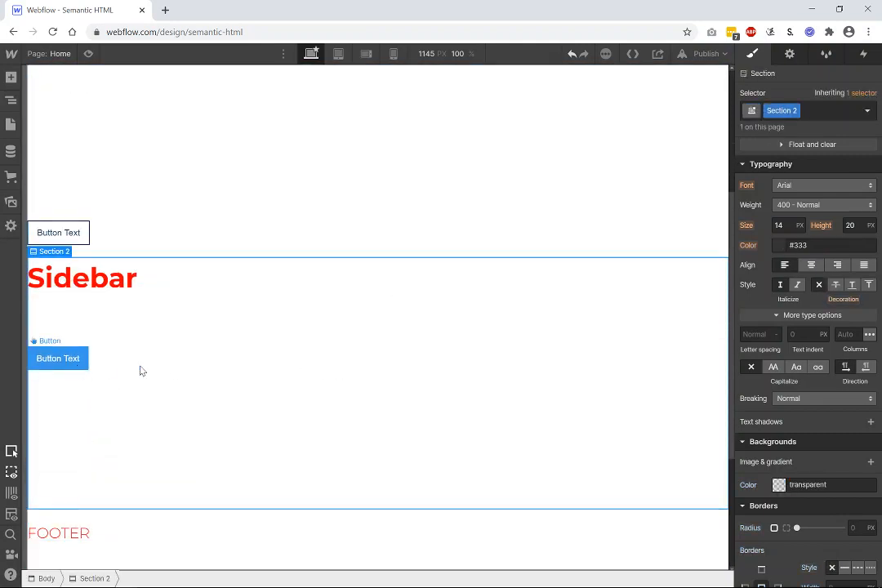
Step: Remove the button-outline combo class from the button above the Sidebar heading, leaving its base Button class
left_click(61, 359)
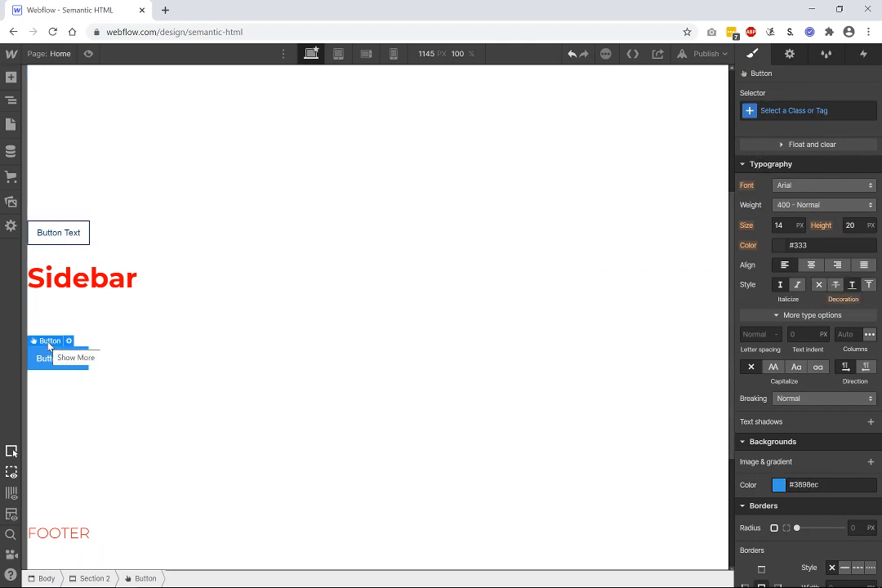
left_click(83, 243)
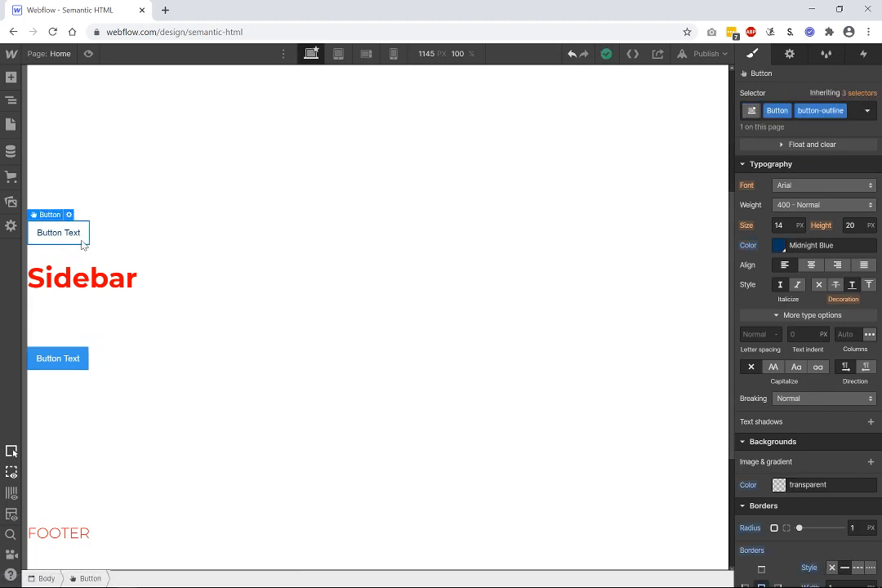
left_click(842, 111)
left_click(825, 157)
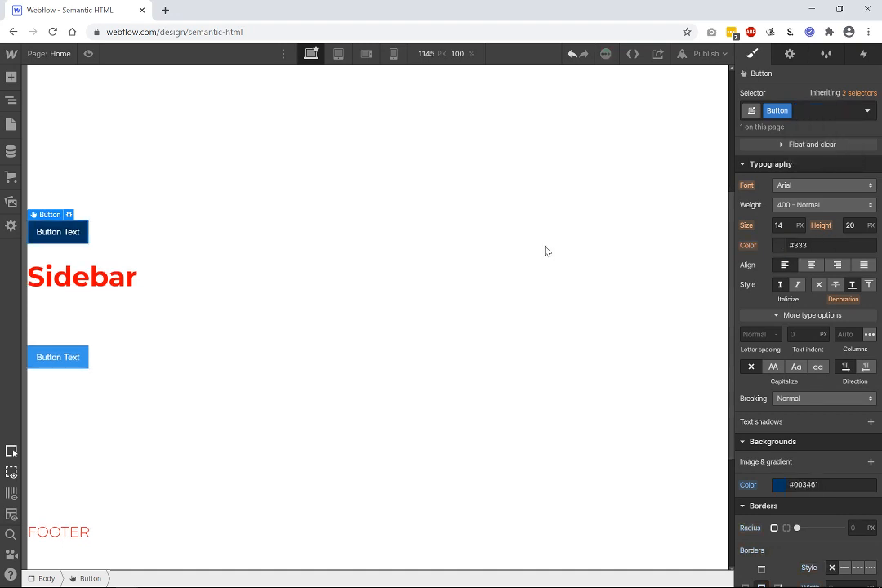
Step: Apply the existing Button class to the new button below the Sidebar heading
left_click(104, 323)
left_click(69, 365)
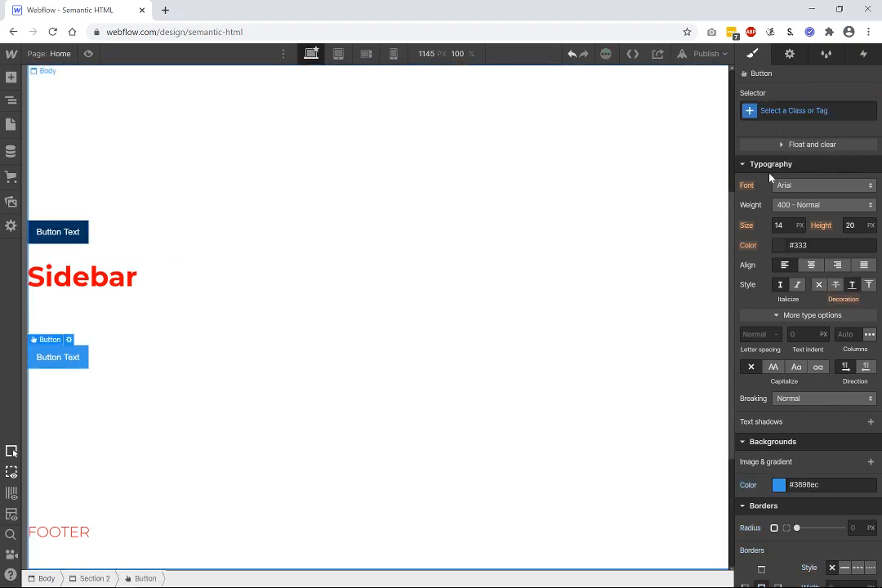
left_click(792, 110)
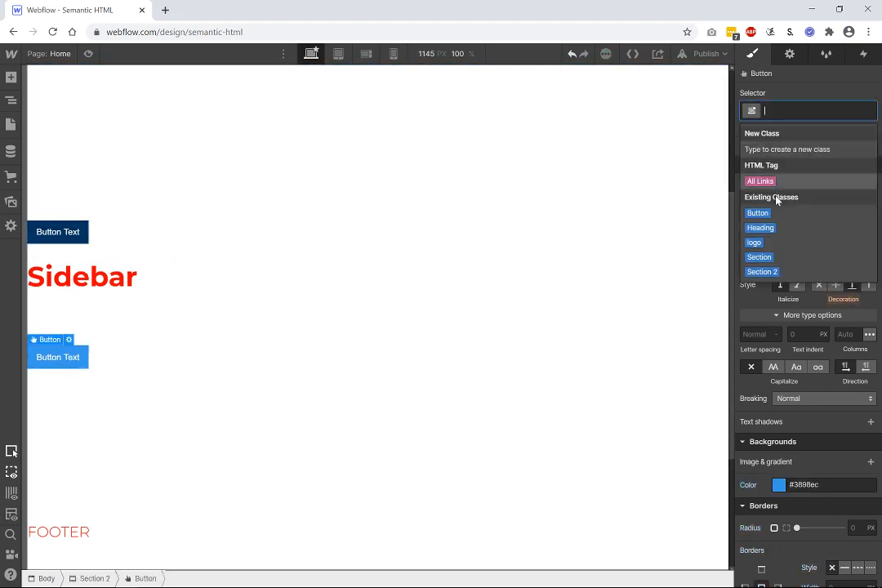
left_click(762, 215)
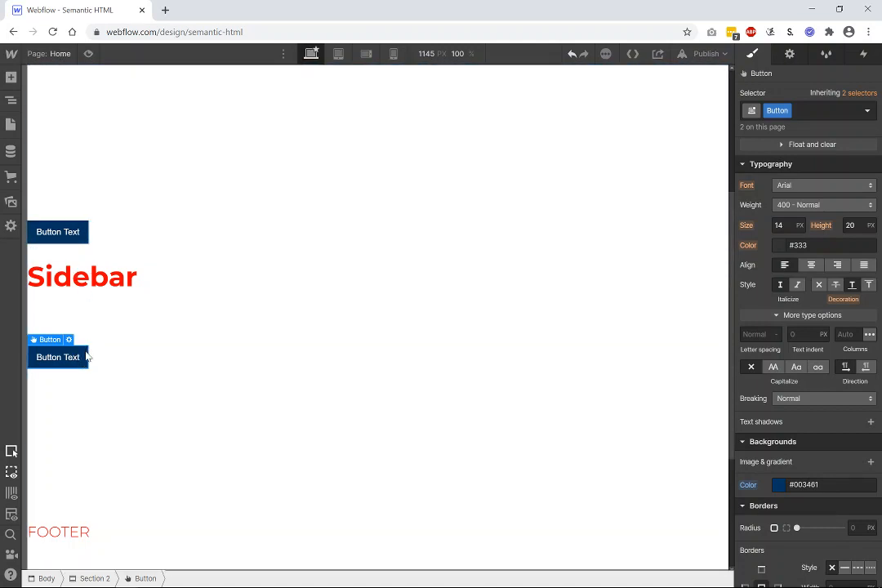
Step: Reapply the existing button-outline combo class to the button above the Sidebar heading, and select the button below that heading
left_click(80, 235)
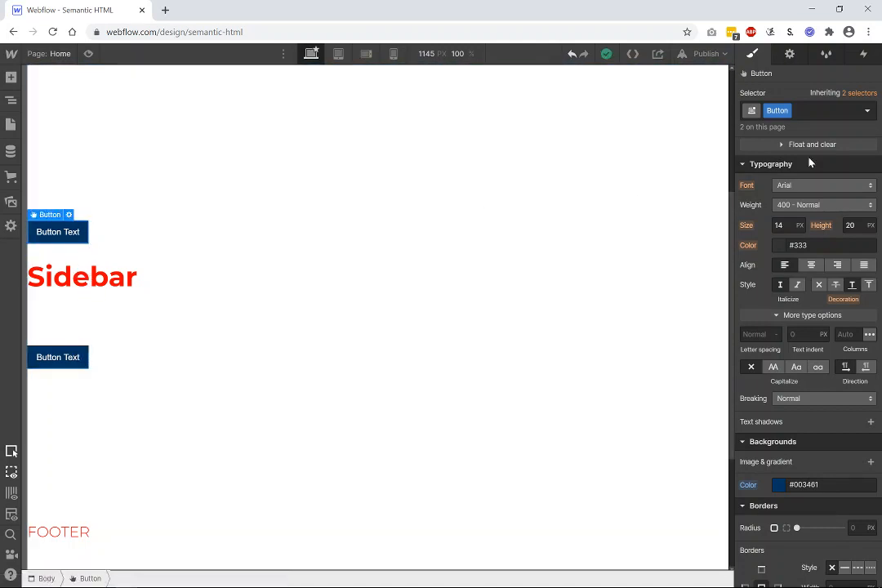
left_click(804, 115)
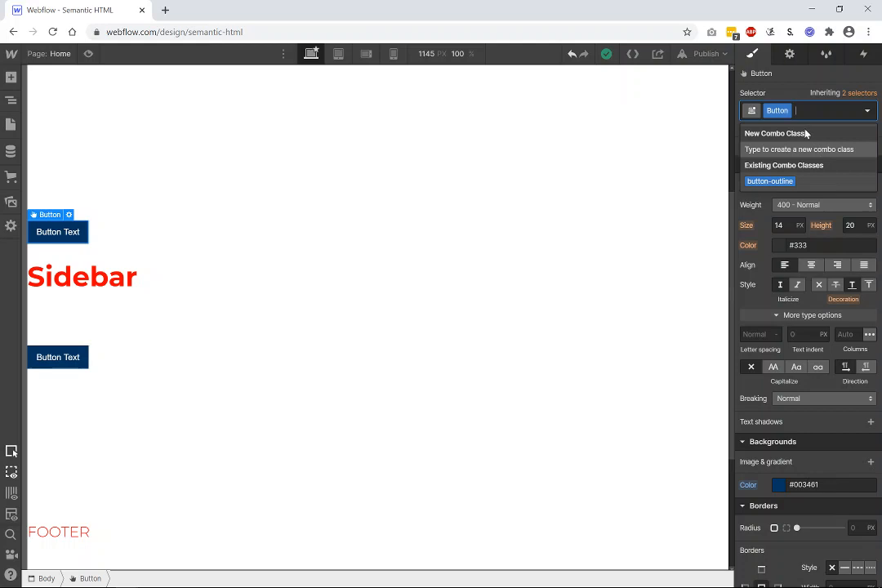
left_click(771, 182)
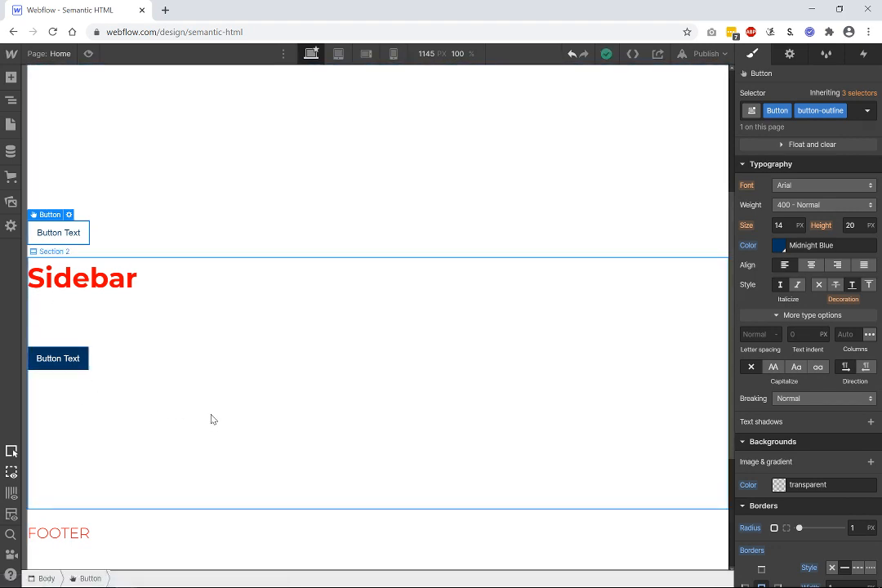
left_click(62, 365)
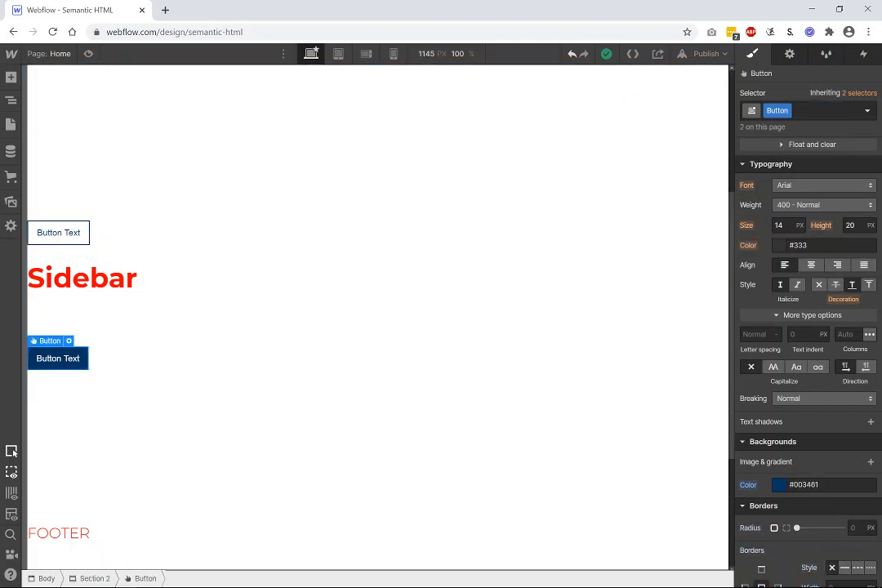
left_click(813, 117)
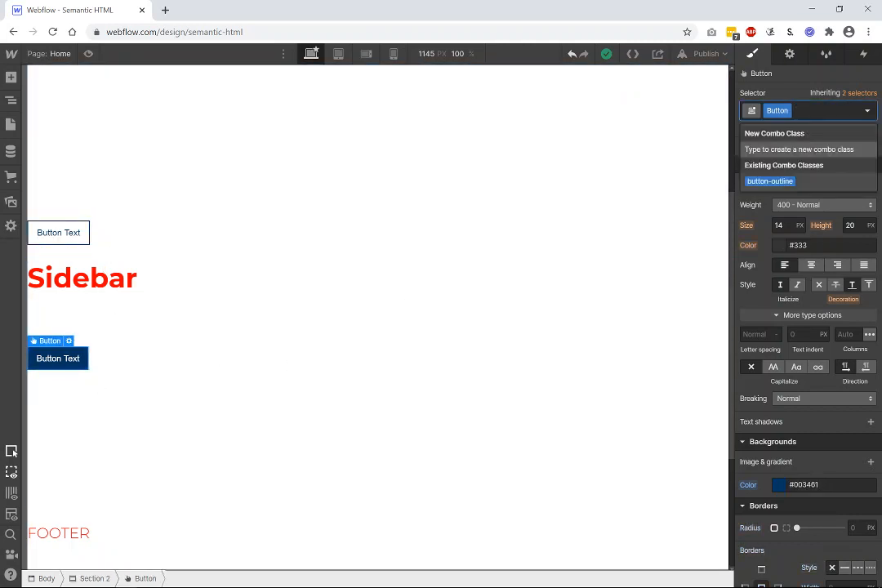
type("button")
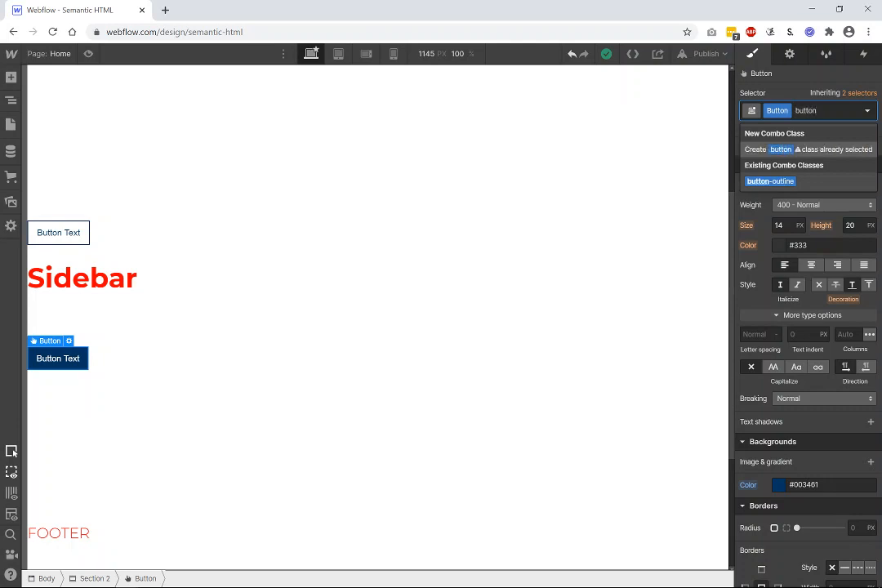
type("-inverse")
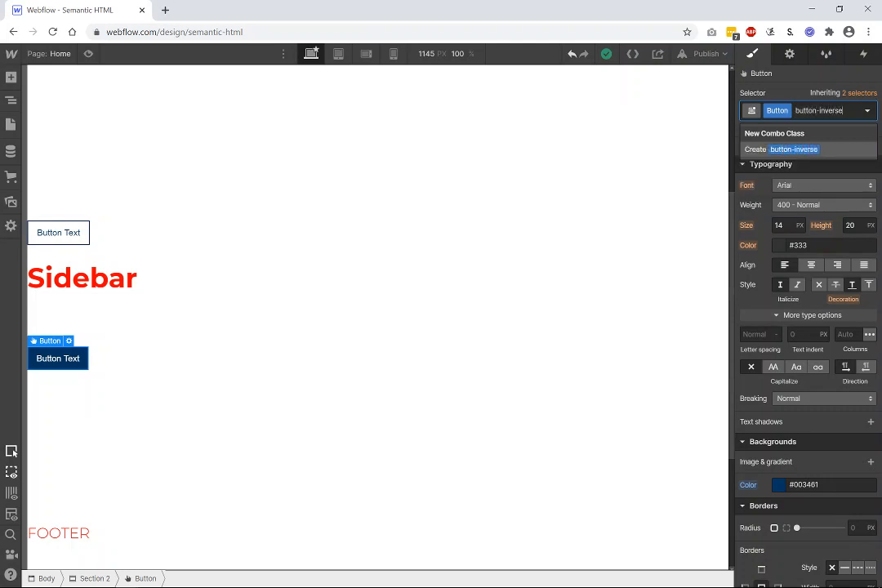
key("Escape")
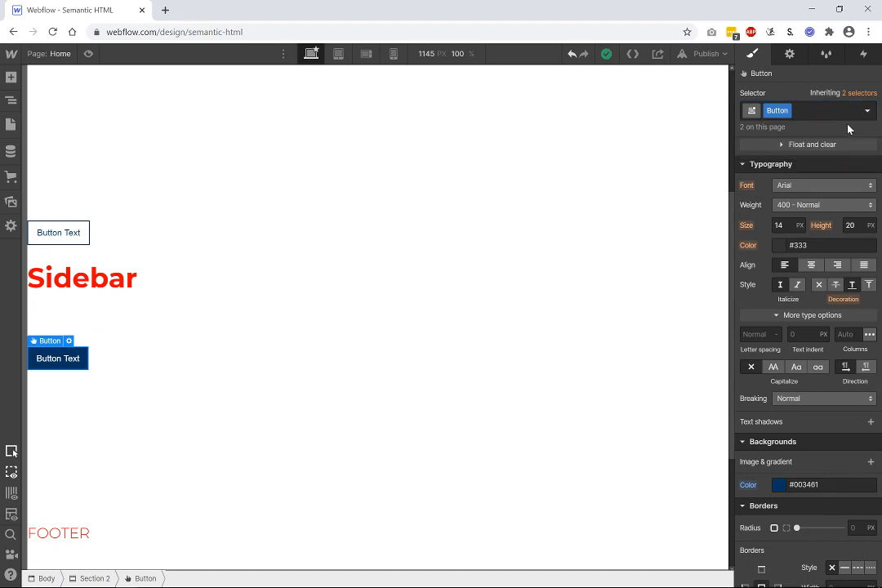
Step: Create a new combo class named button-inverse on the Sidebar section's button, on top of its Button class
key("ctrl+Return")
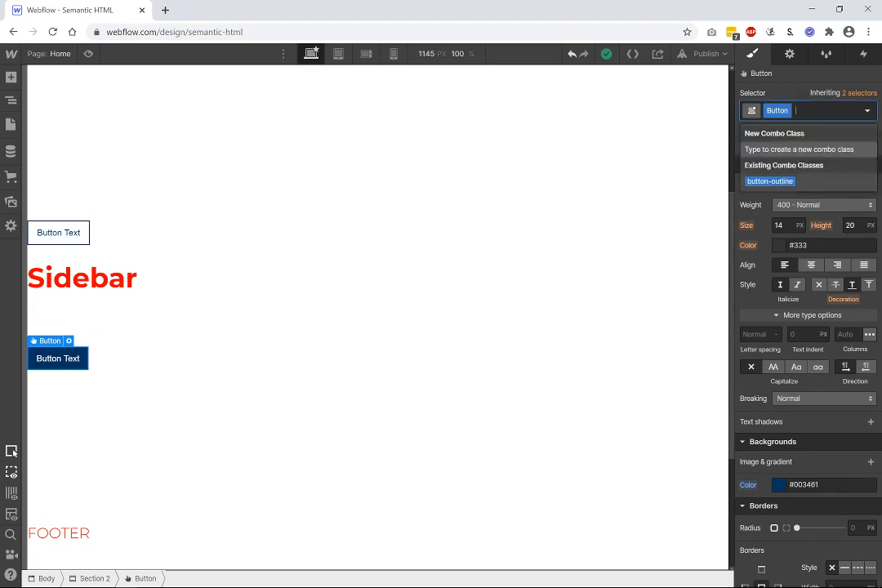
type("button")
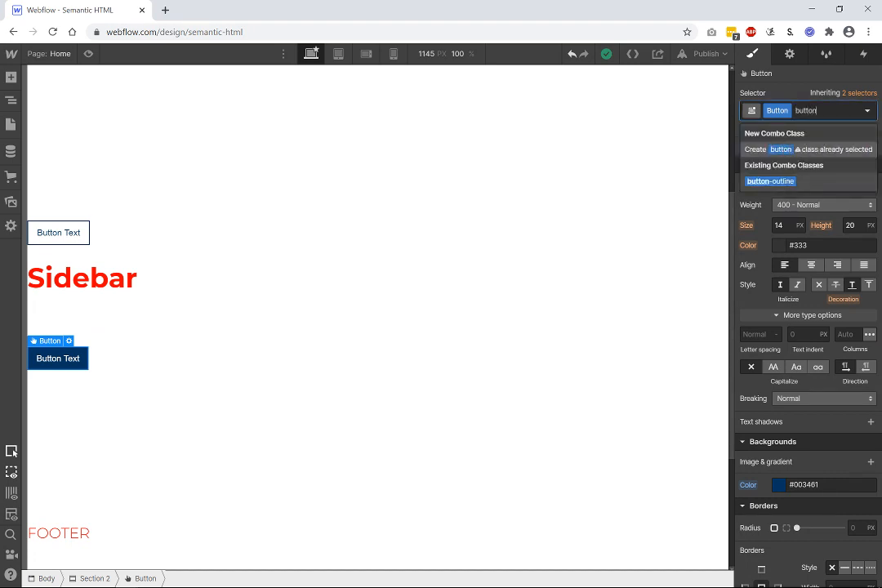
type("-inverse")
key("Return")
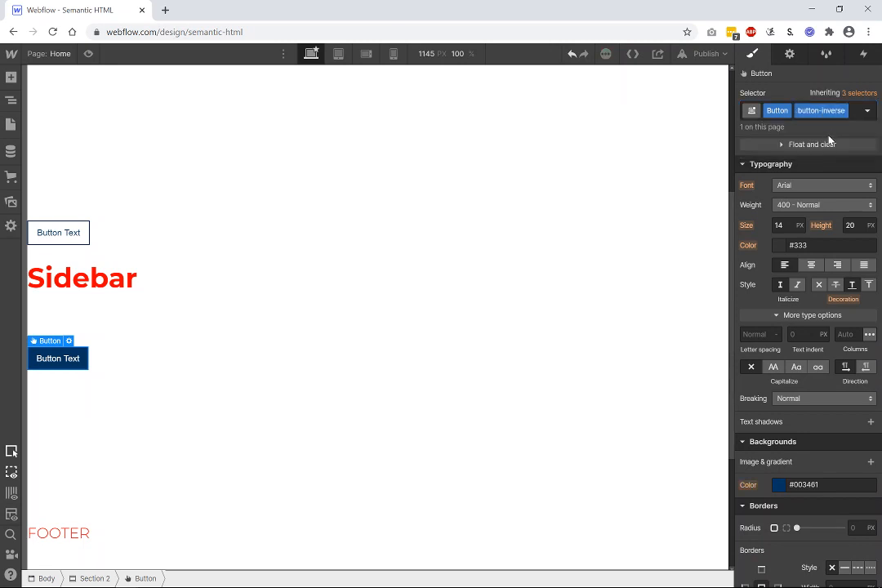
Step: Give the Sidebar button's button-inverse class a transparent background and a Midnight Blue text color
left_click(779, 485)
left_click(747, 462)
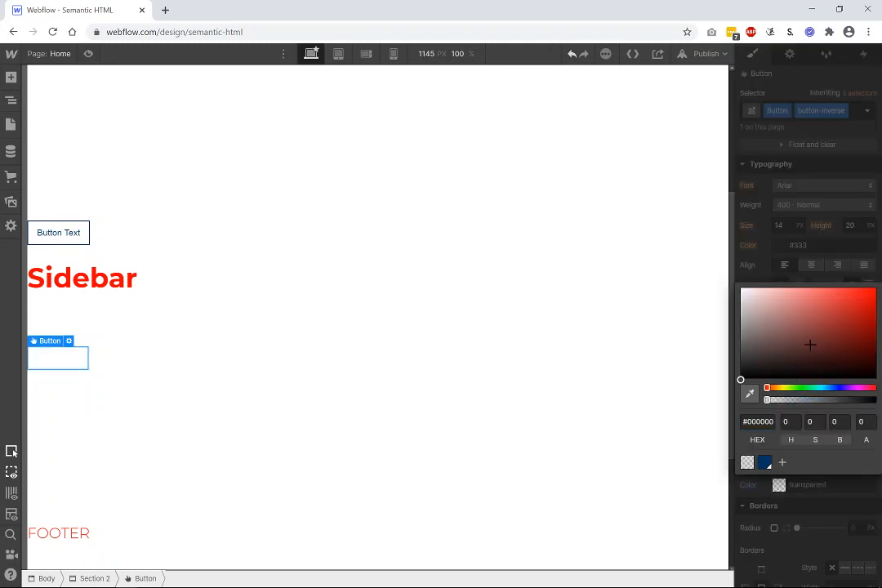
left_click(785, 246)
left_click(779, 246)
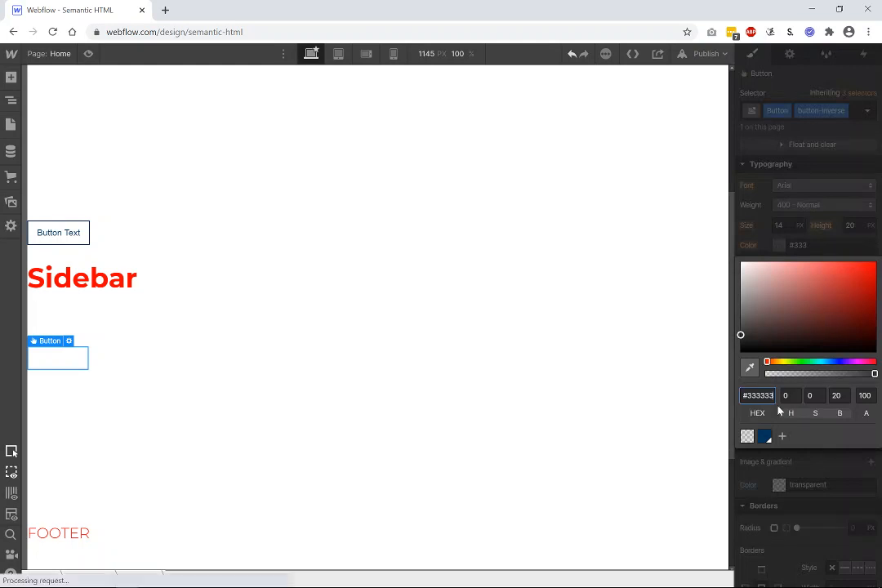
left_click(763, 438)
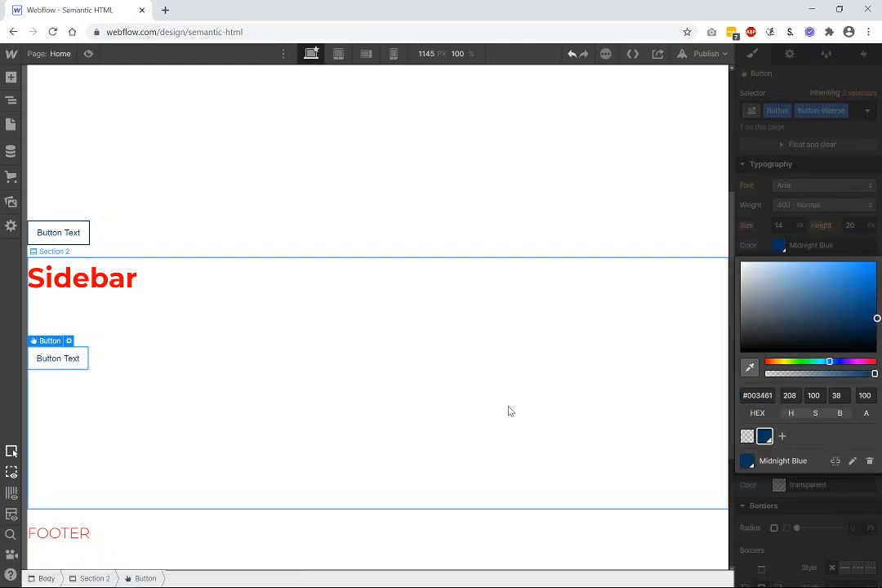
Step: Set the background color of the Section 2 element around the Sidebar heading to the Midnight Blue swatch
left_click(514, 417)
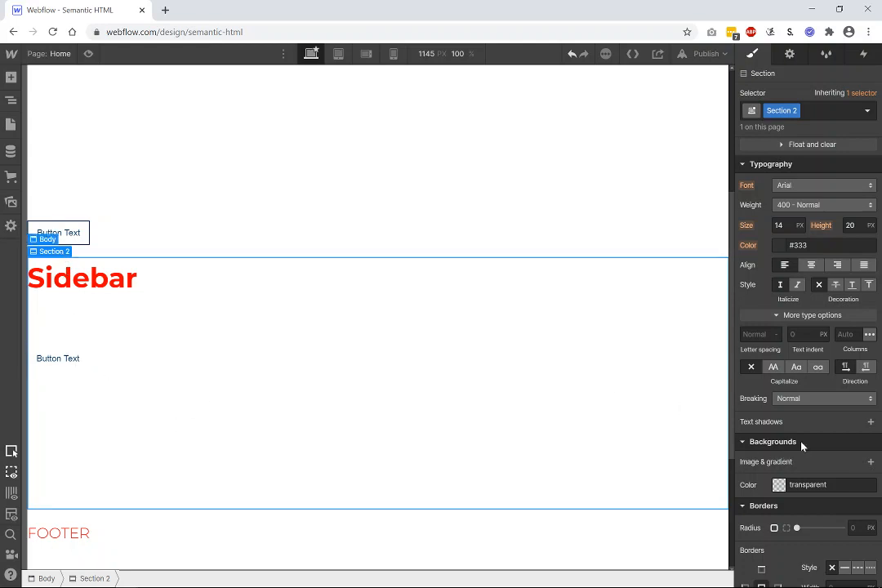
left_click(779, 485)
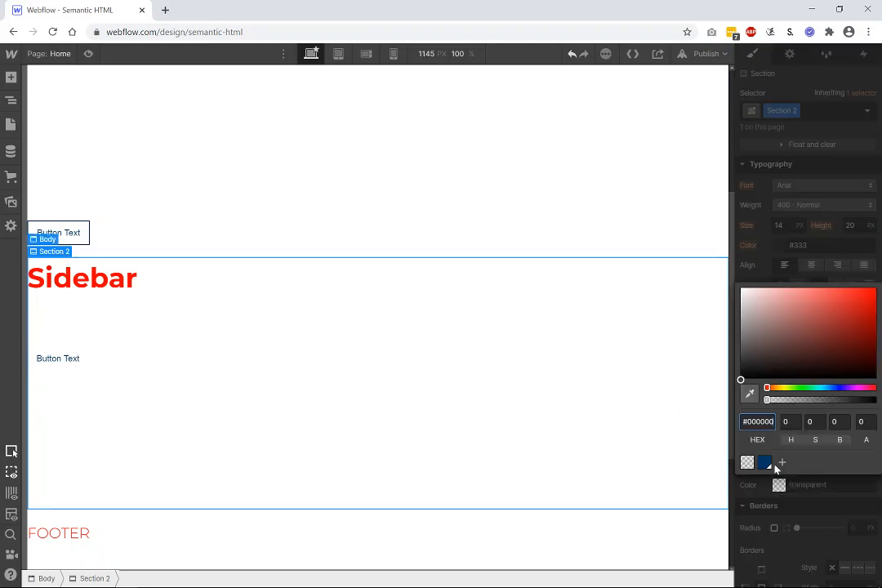
left_click(765, 462)
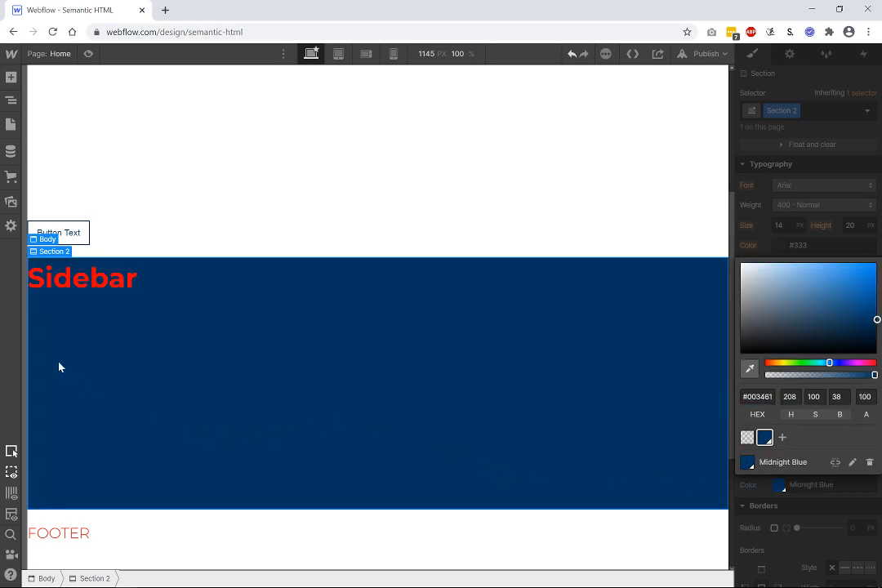
Step: Set the background color of the Sidebar section's button-inverse button to white (#ffffff)
left_click(80, 370)
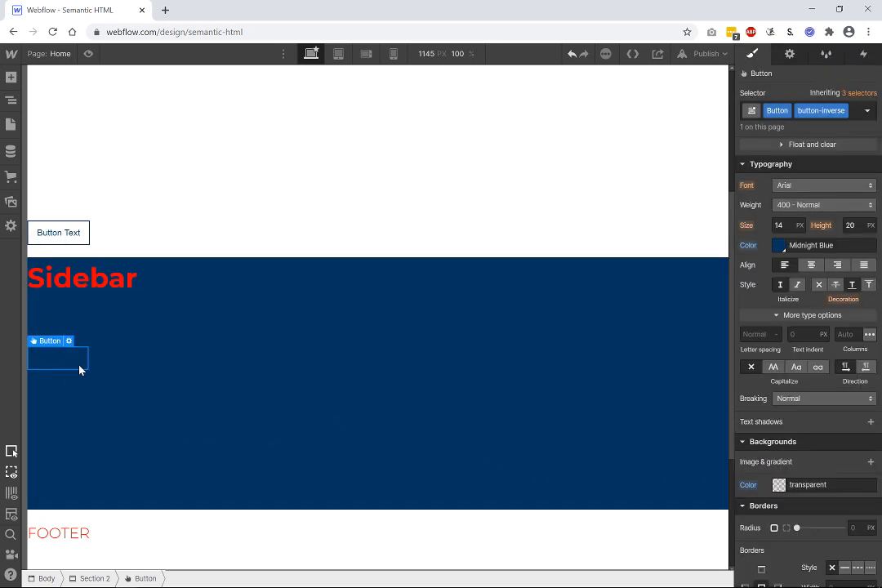
left_click(779, 485)
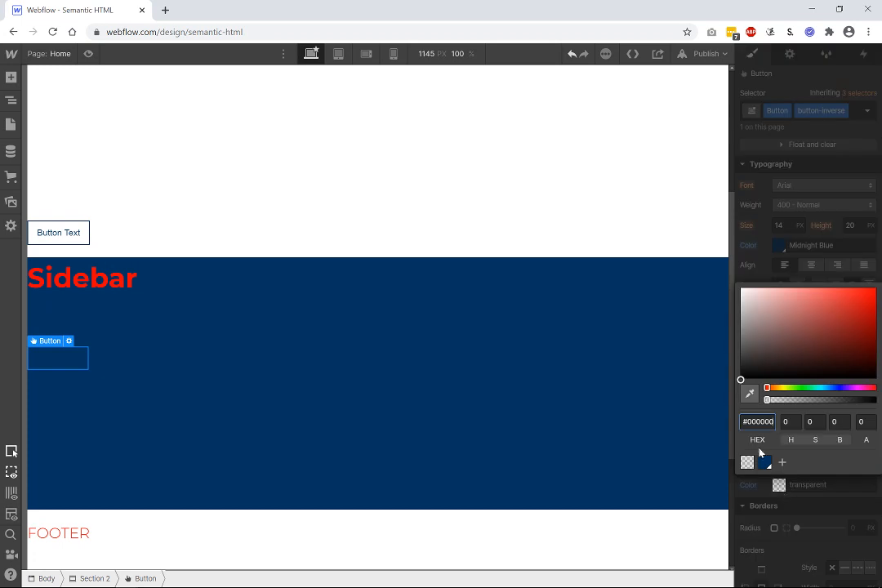
left_click(742, 290)
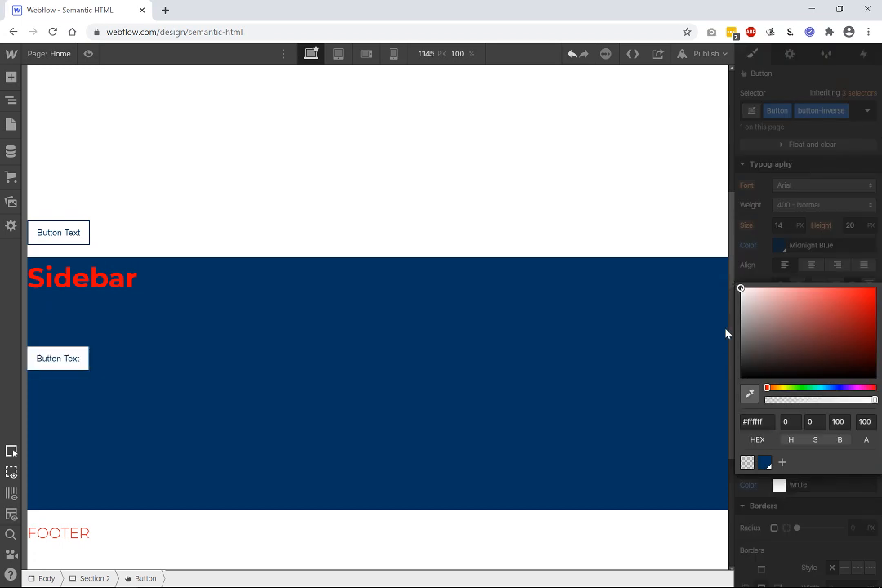
left_click(409, 406)
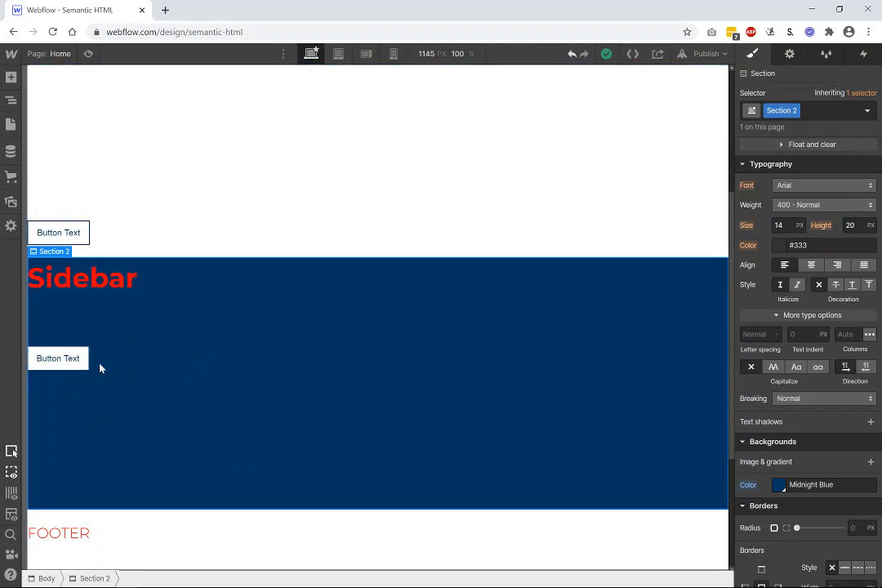
Step: Remove the button-inverse combo class from the Sidebar section's button, leaving only its base Button class
left_click(74, 362)
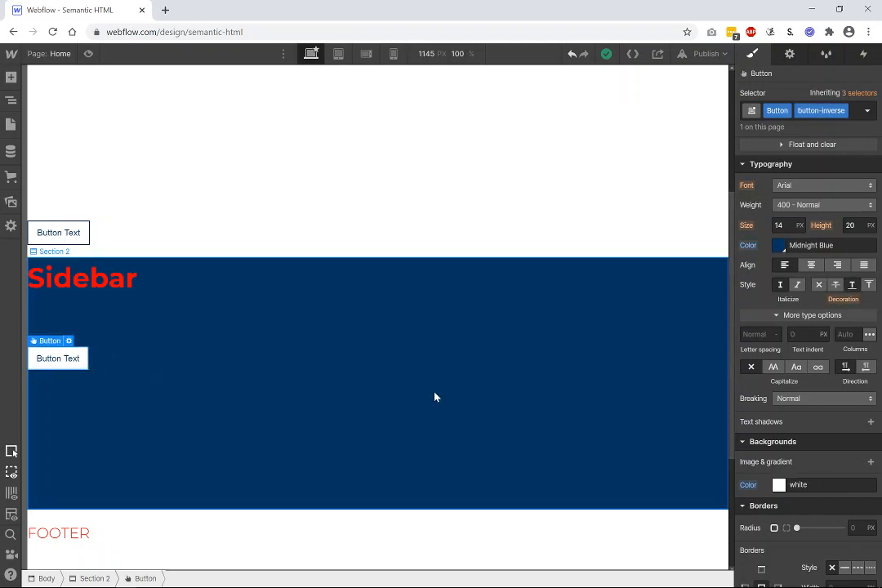
left_click(844, 112)
left_click(839, 155)
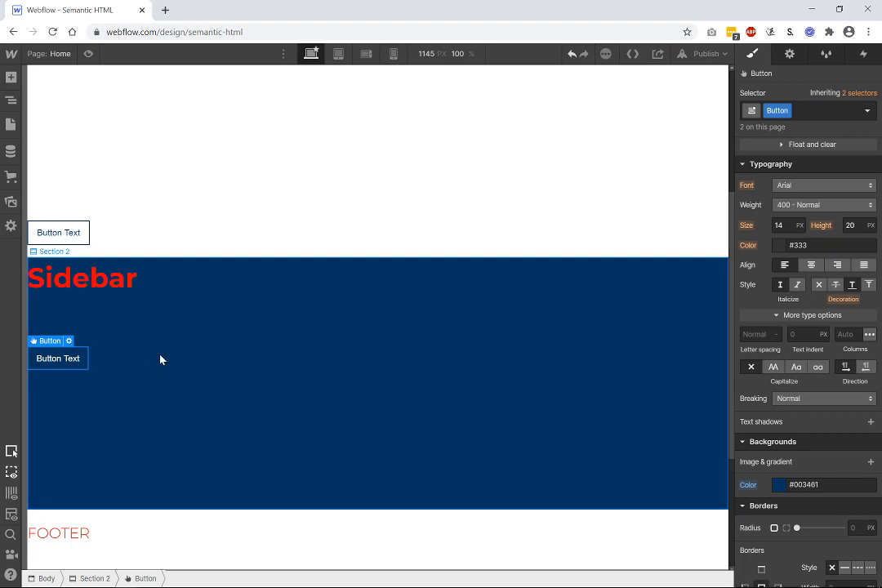
Step: Set the background color of Section 2 back to transparent
left_click(72, 375)
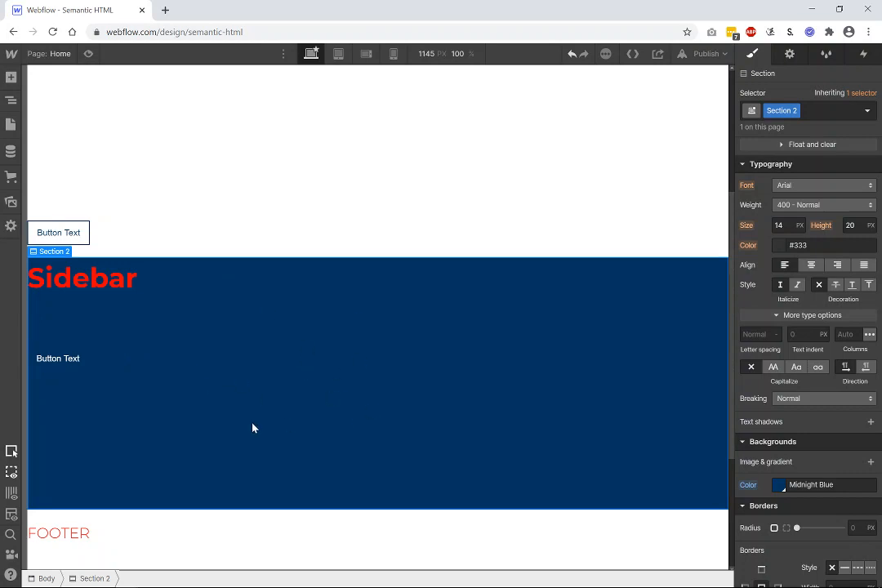
left_click(780, 486)
left_click(747, 438)
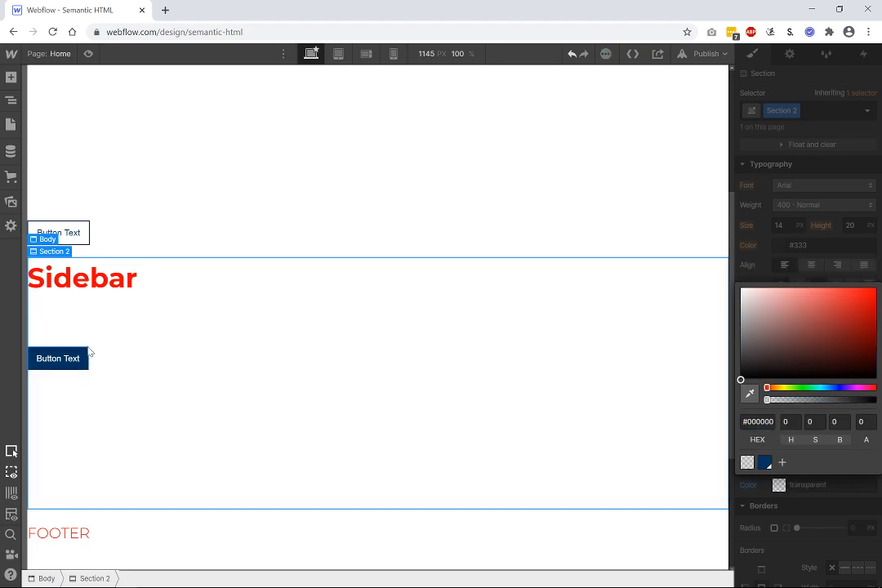